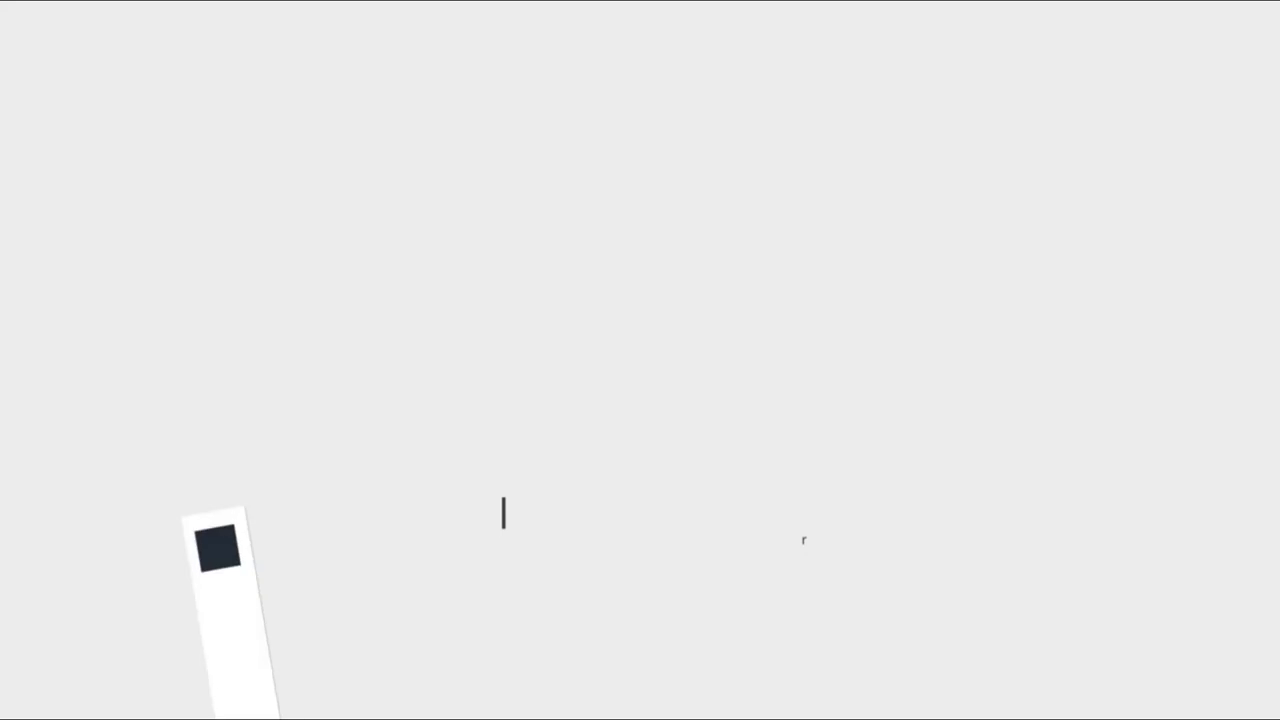
- Set up a new 1000 × 1000 px, 72 ppi RGB document with a white background
{"action": "left_click", "coordinate": [158, 28]}
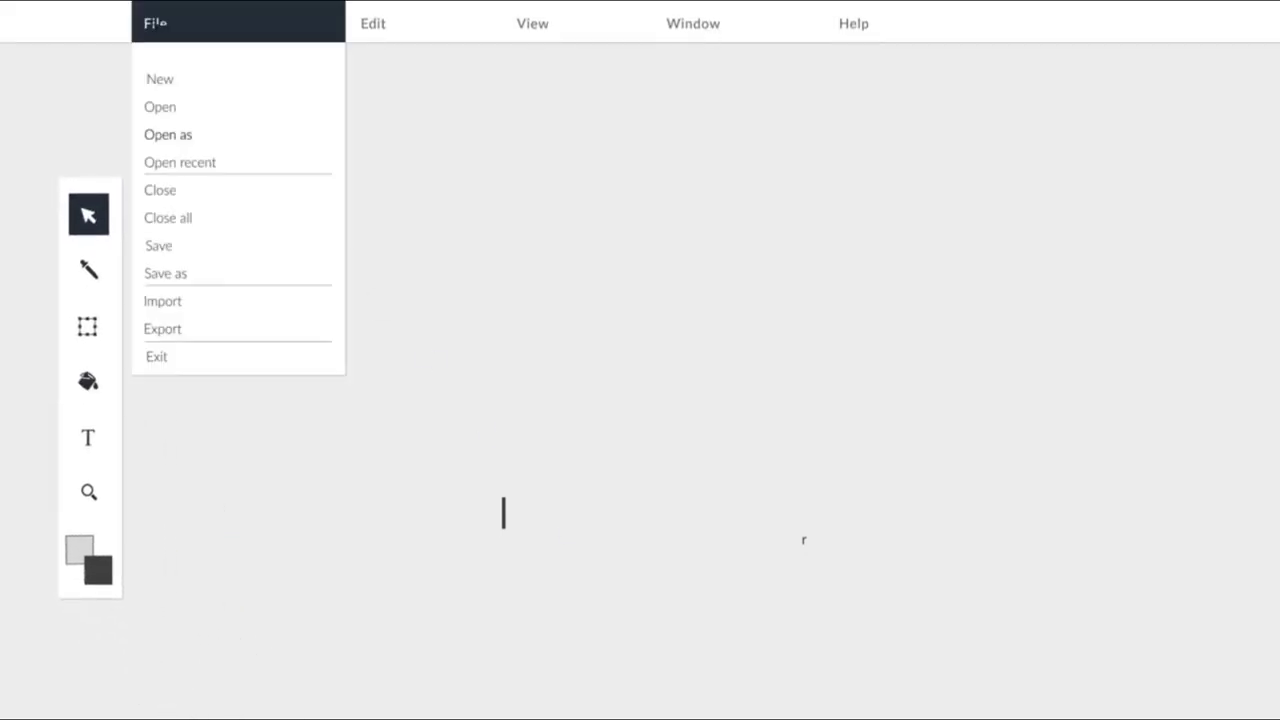
{"action": "left_click", "coordinate": [154, 104]}
{"action": "left_click", "coordinate": [730, 222]}
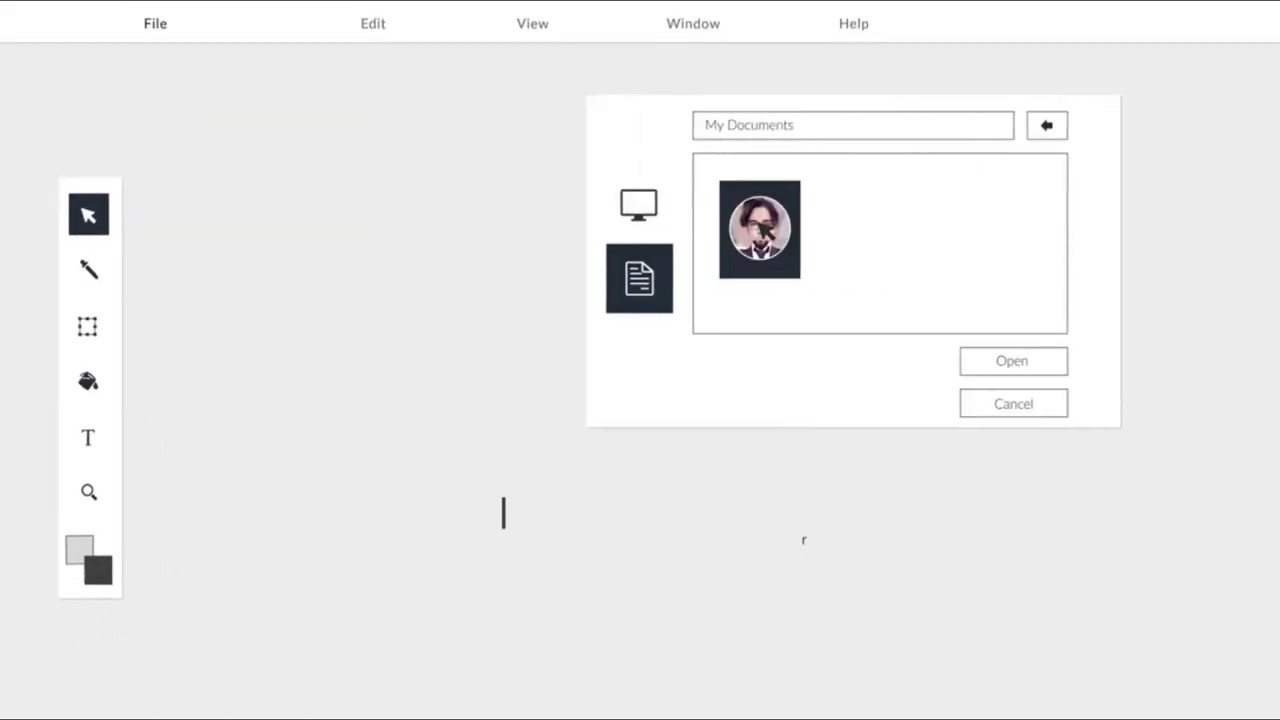
{"action": "left_click", "coordinate": [1015, 362]}
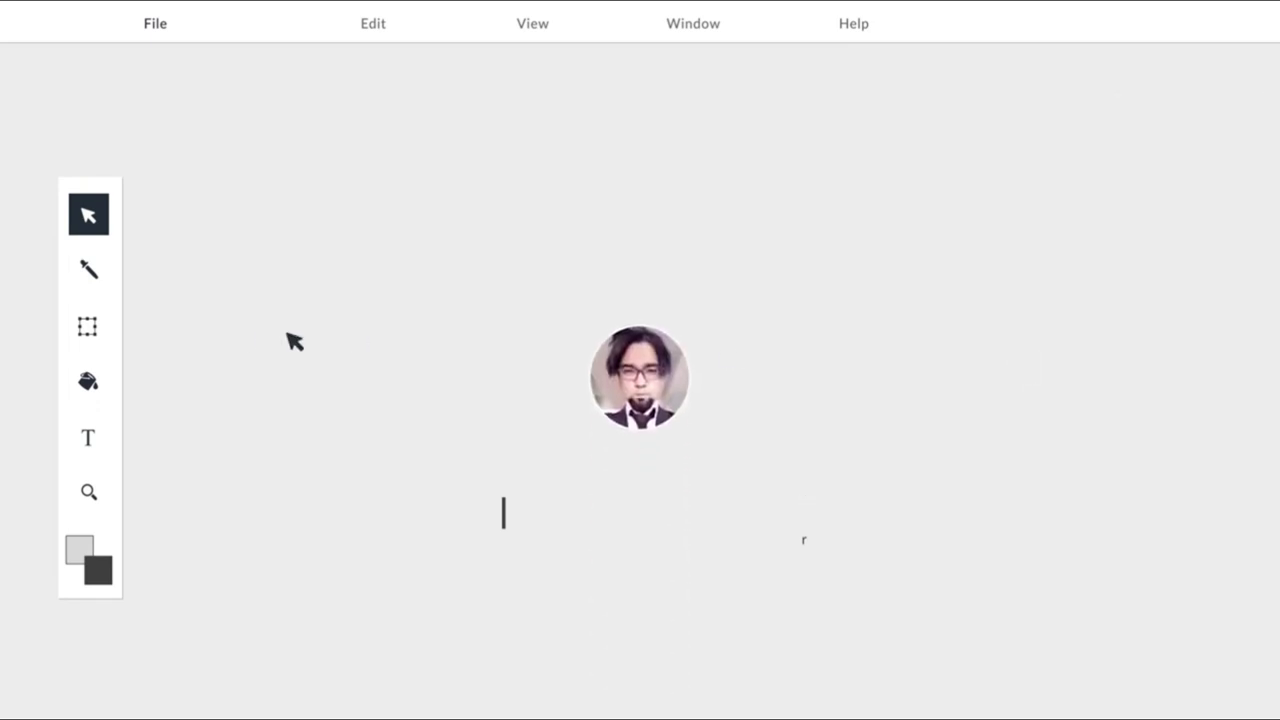
{"action": "left_click", "coordinate": [88, 326]}
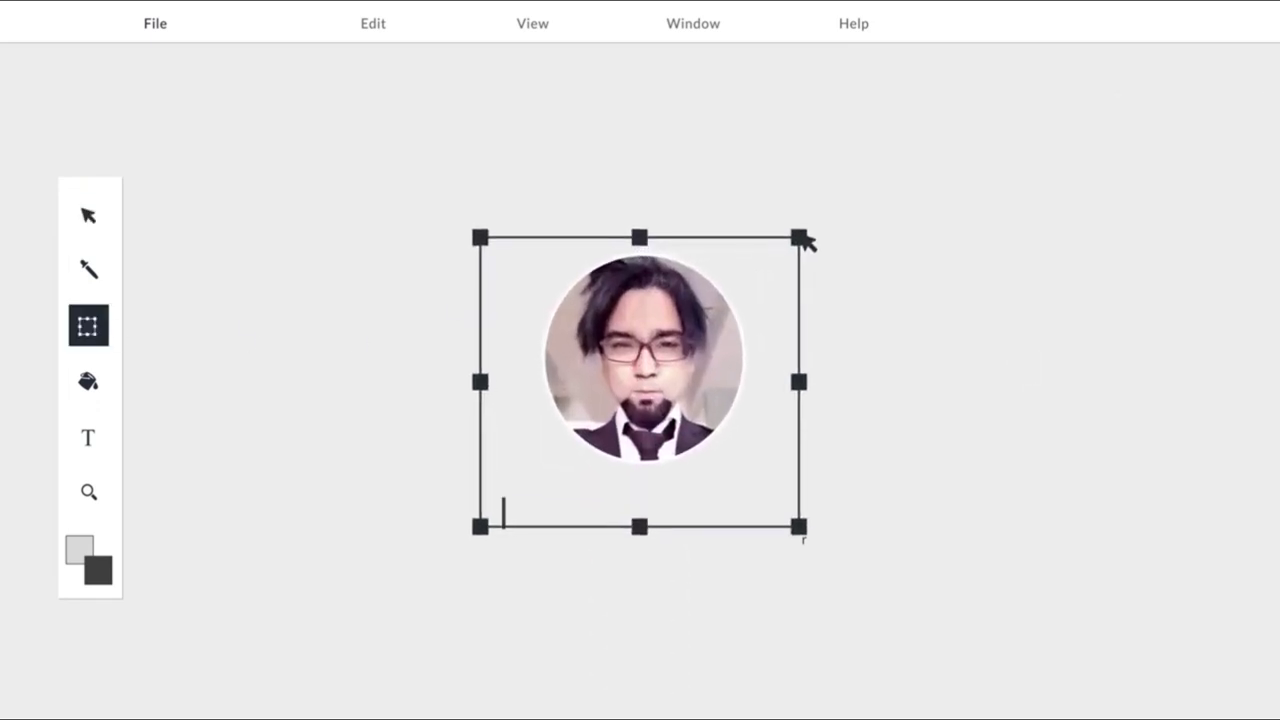
- Enter the designer's name and job titles as text and finish creating the document
{"action": "key", "text": "t"}
{"action": "left_click", "coordinate": [500, 515]}
{"action": "type", "text": "SHAHRUKH ZAHOOR Graphic Web Designer, Video"}
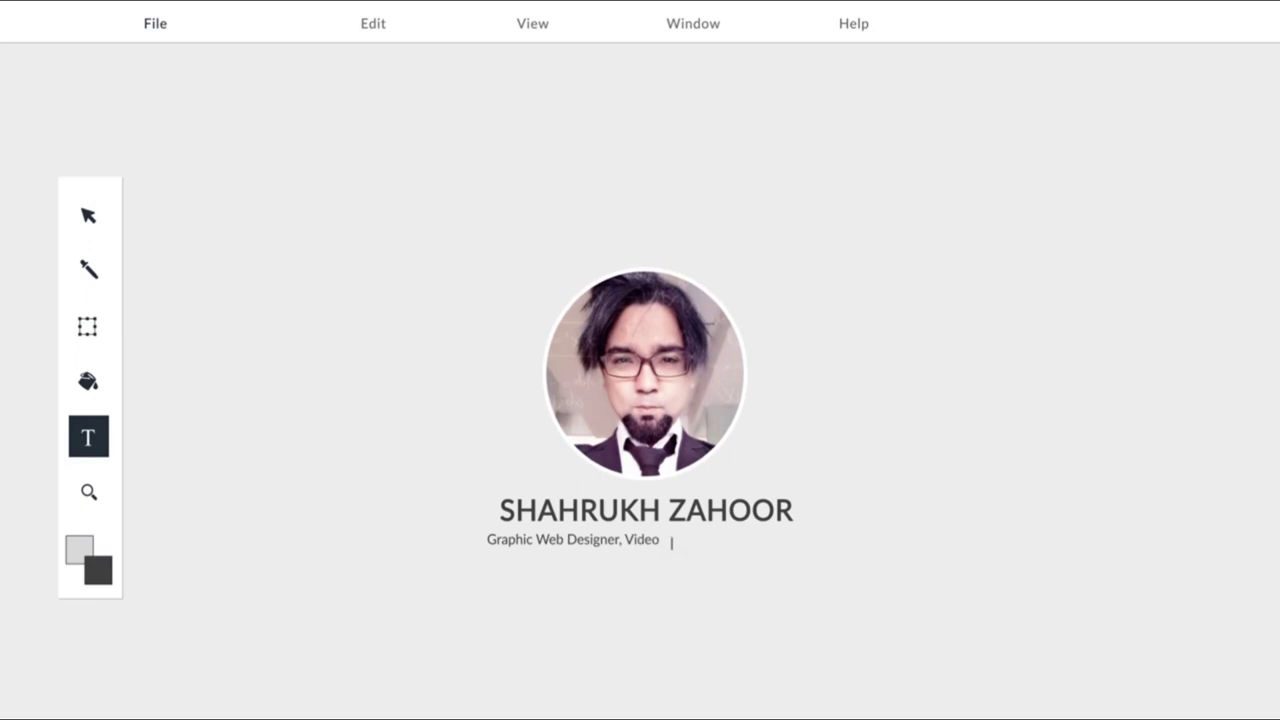
{"action": "type", "text": " Editor and Photographer"}
{"action": "left_click", "coordinate": [90, 385]}
{"action": "left_click", "coordinate": [278, 300]}
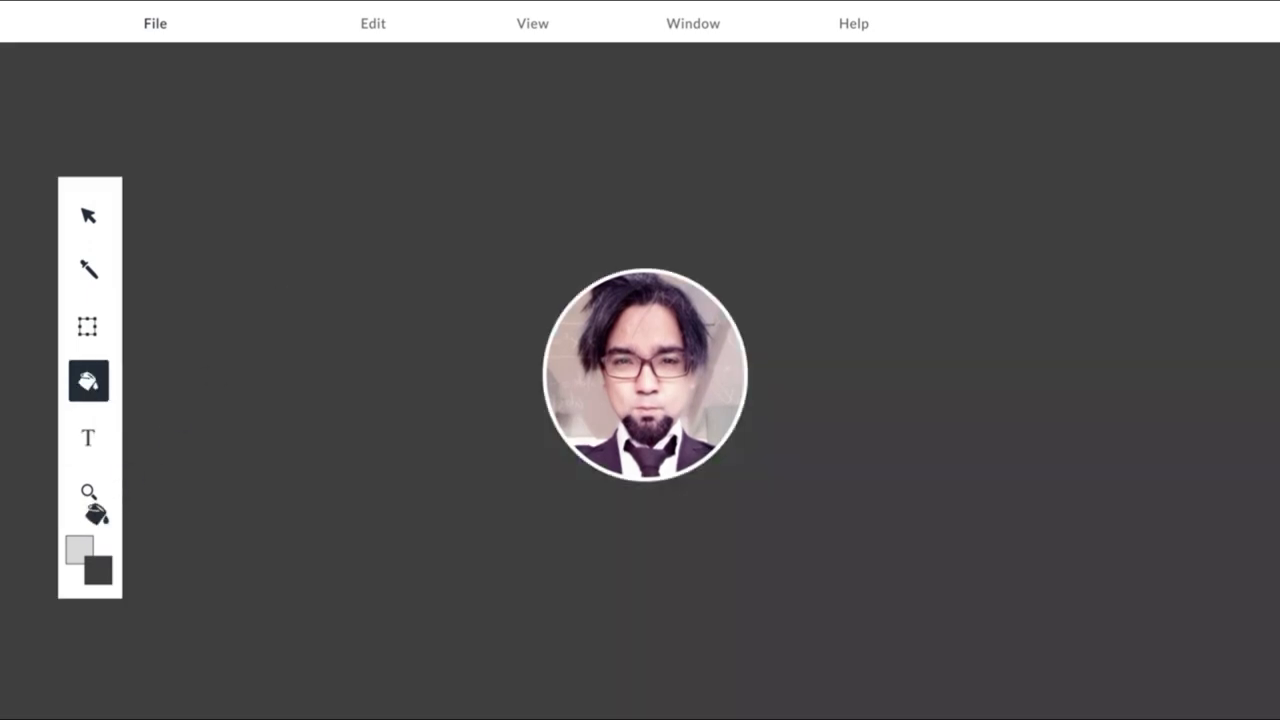
{"action": "left_click", "coordinate": [626, 518]}
{"action": "left_click", "coordinate": [89, 216]}
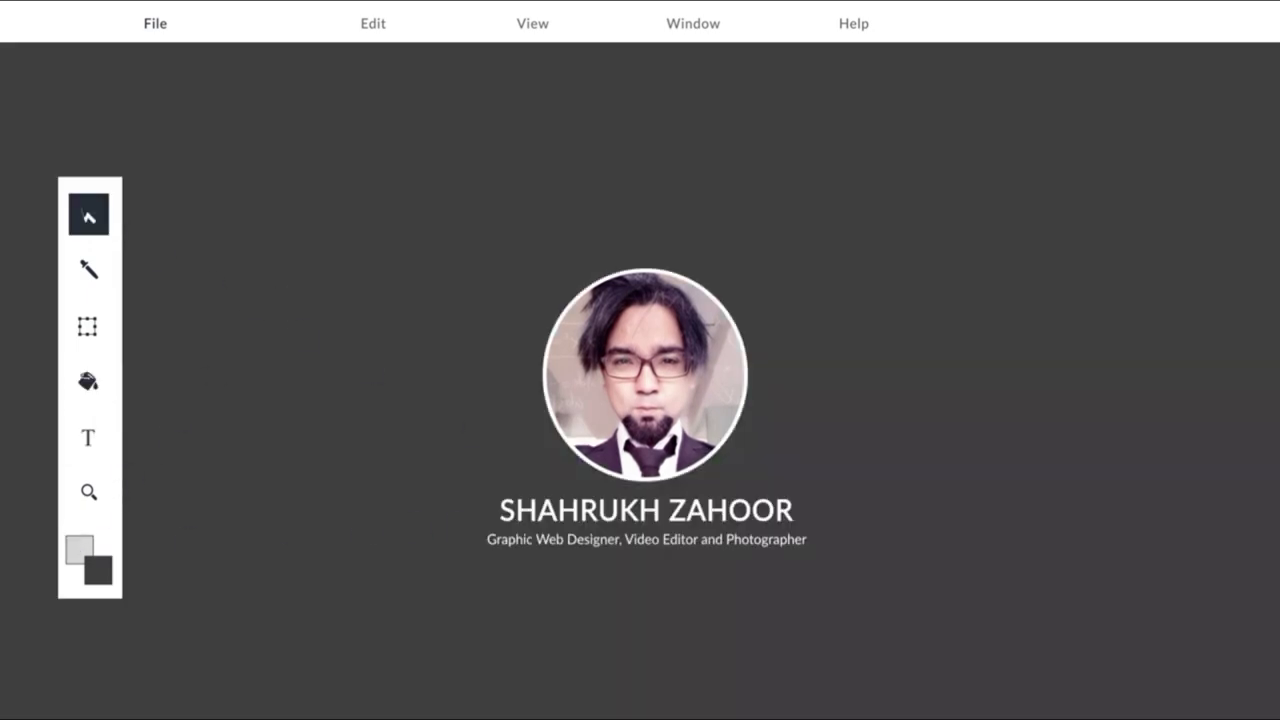
{"action": "left_click", "coordinate": [152, 18]}
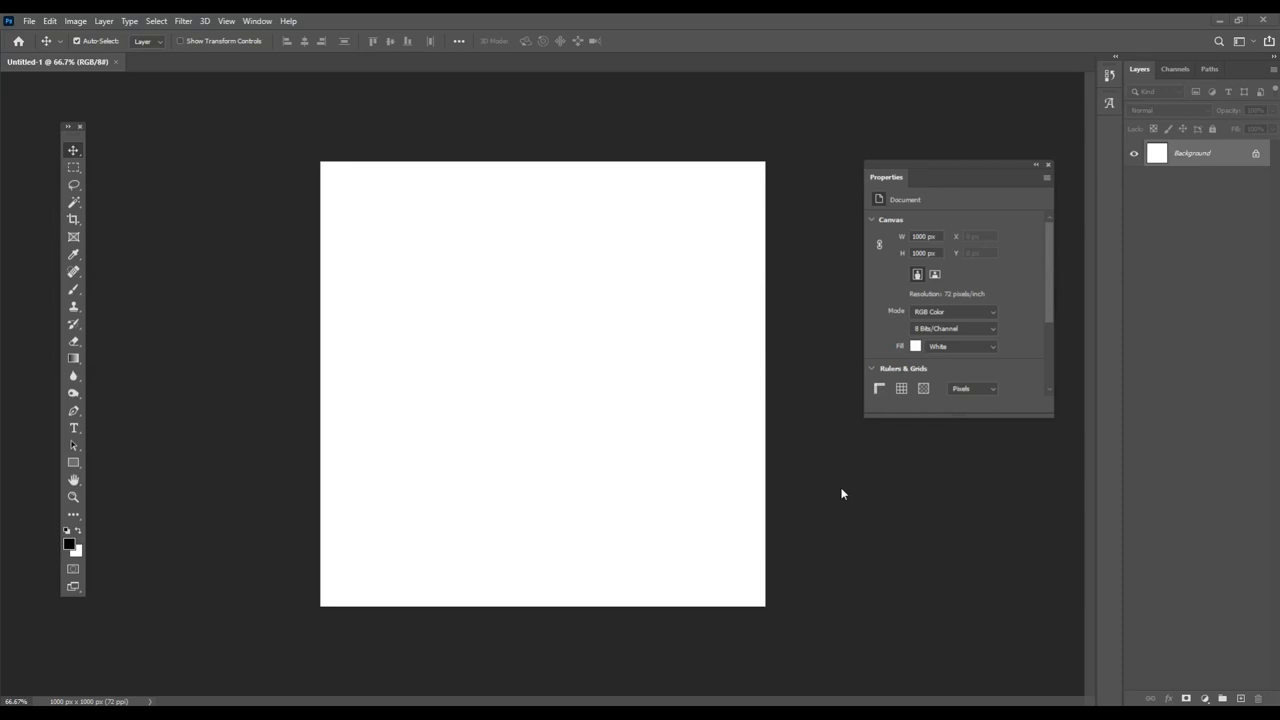
{"action": "left_click", "coordinate": [31, 21]}
{"action": "left_click", "coordinate": [40, 31]}
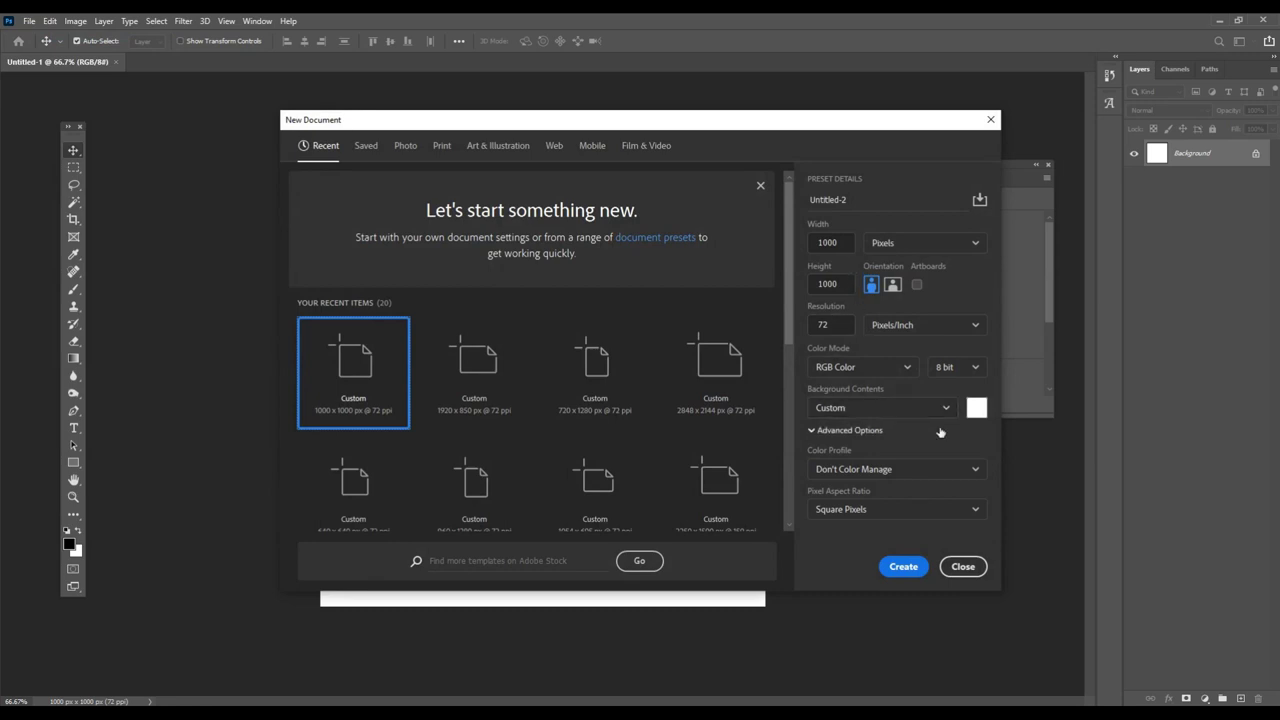
{"action": "left_click", "coordinate": [960, 567]}
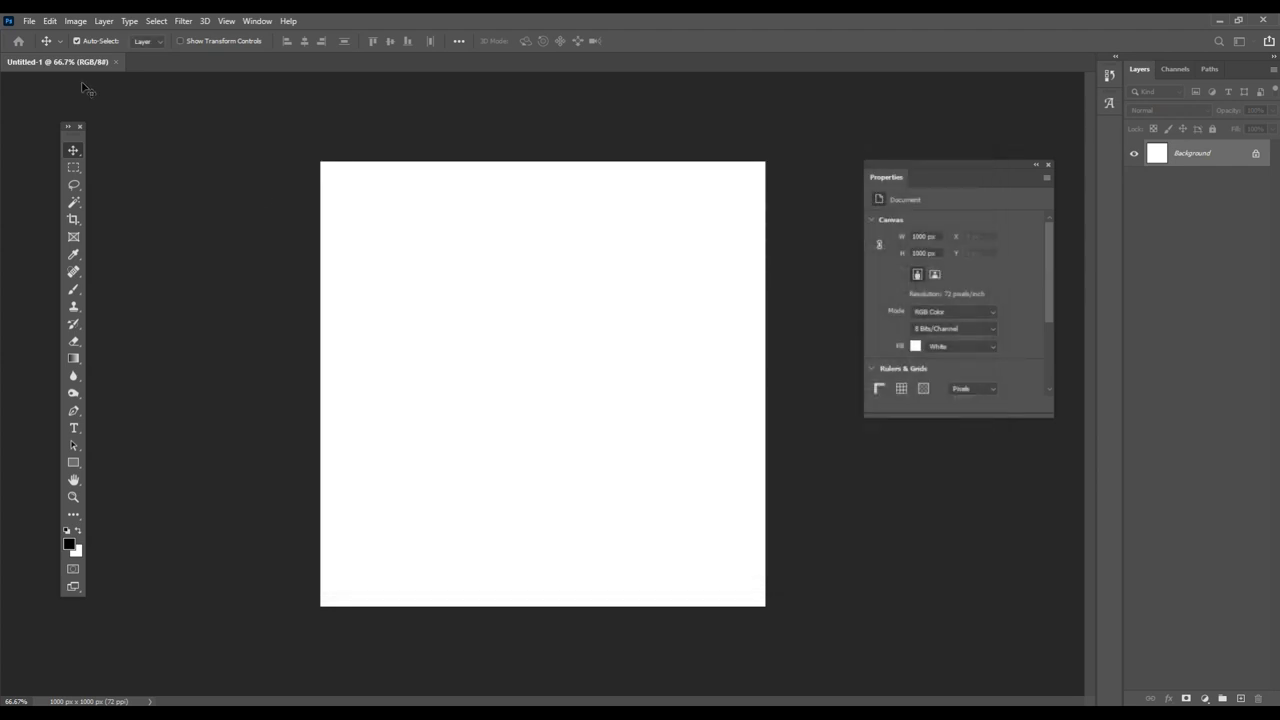
- Open the 9.jpg paper texture image
{"action": "left_click", "coordinate": [29, 20]}
{"action": "left_click", "coordinate": [46, 51]}
{"action": "left_click", "coordinate": [714, 128]}
{"action": "left_click", "coordinate": [1007, 604]}
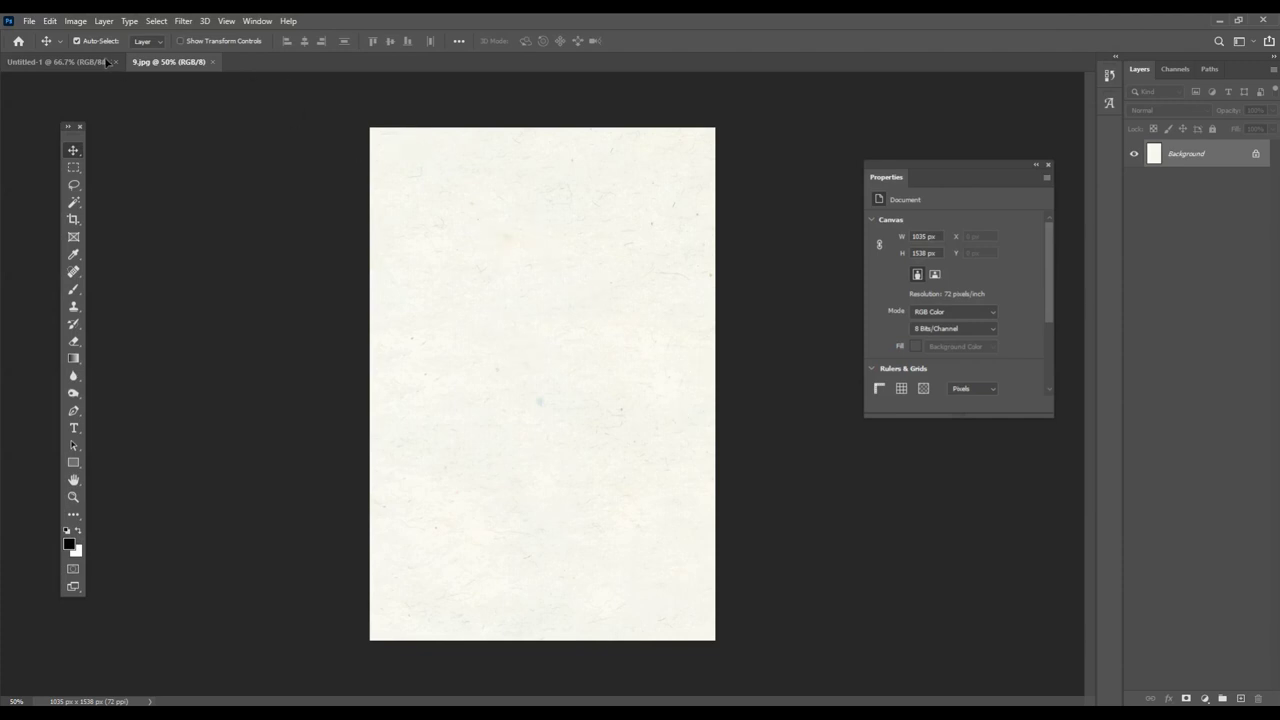
- Copy the texture into Untitled-1 as Layer 1, scale it to cover the canvas, and close 9.jpg
{"action": "mouse_move", "coordinate": [73, 61]}
{"action": "left_mouse_down"}
{"action": "mouse_move", "coordinate": [457, 323]}
{"action": "mouse_move", "coordinate": [551, 316]}
{"action": "left_mouse_up"}
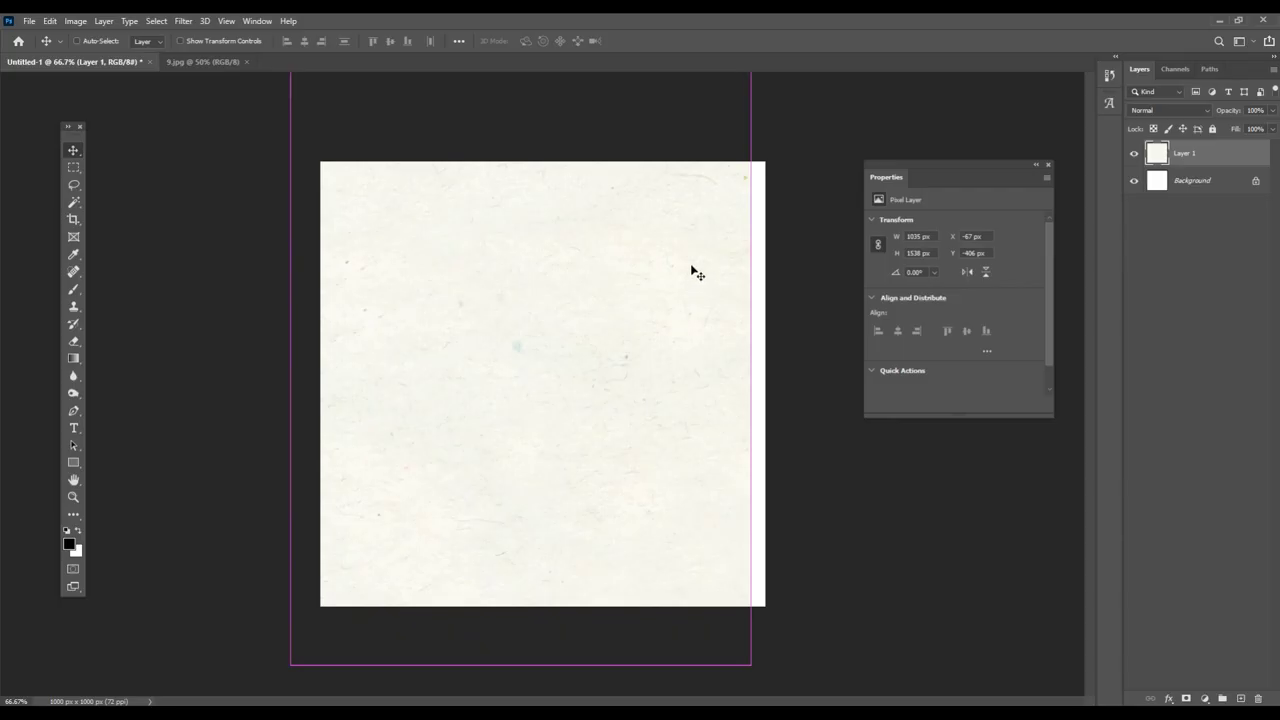
{"action": "key", "text": "ctrl+t"}
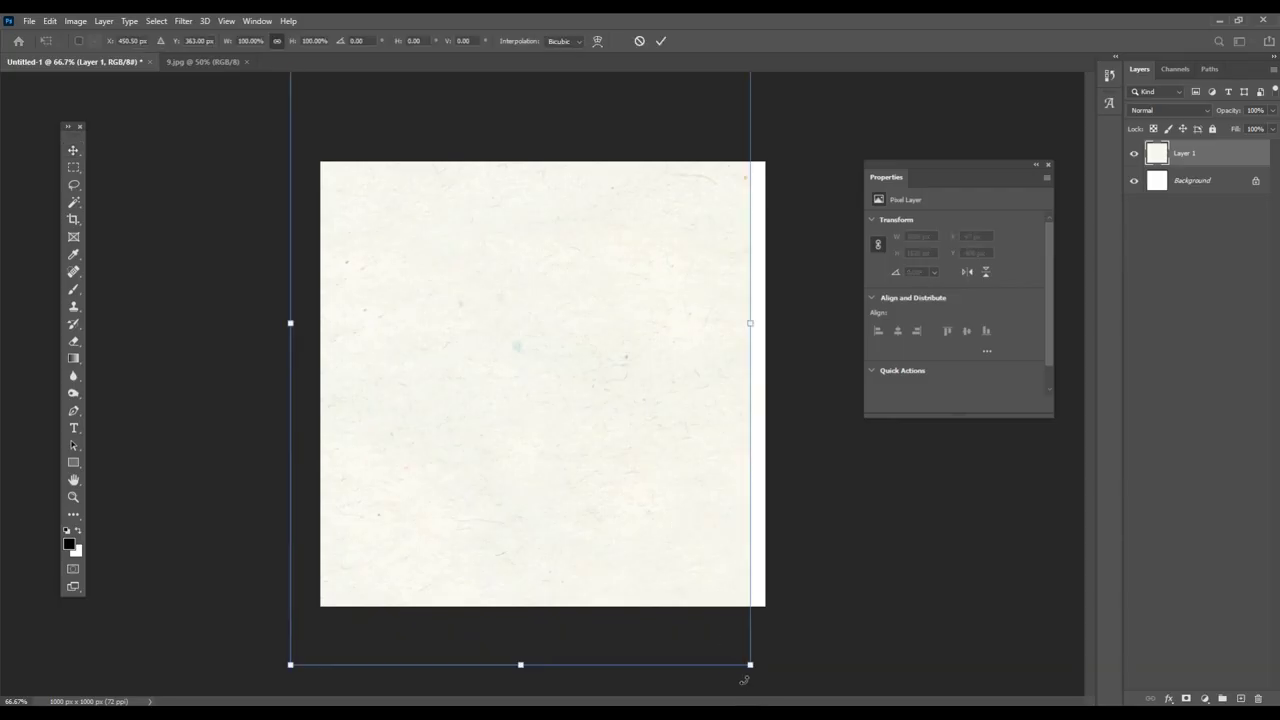
{"action": "left_click_drag", "start_coordinate": [751, 665], "coordinate": [800, 678]}
{"action": "left_click_drag", "start_coordinate": [503, 383], "coordinate": [531, 386]}
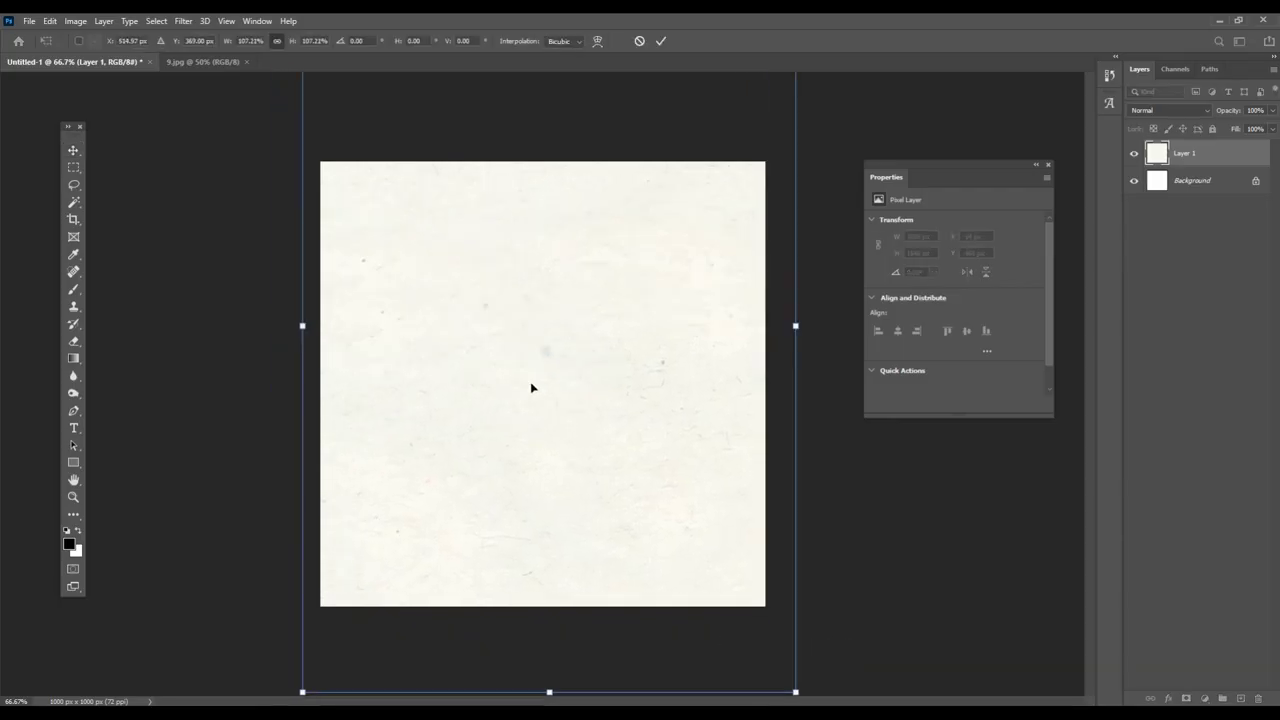
{"action": "key", "text": "Return"}
{"action": "left_click", "coordinate": [246, 61]}
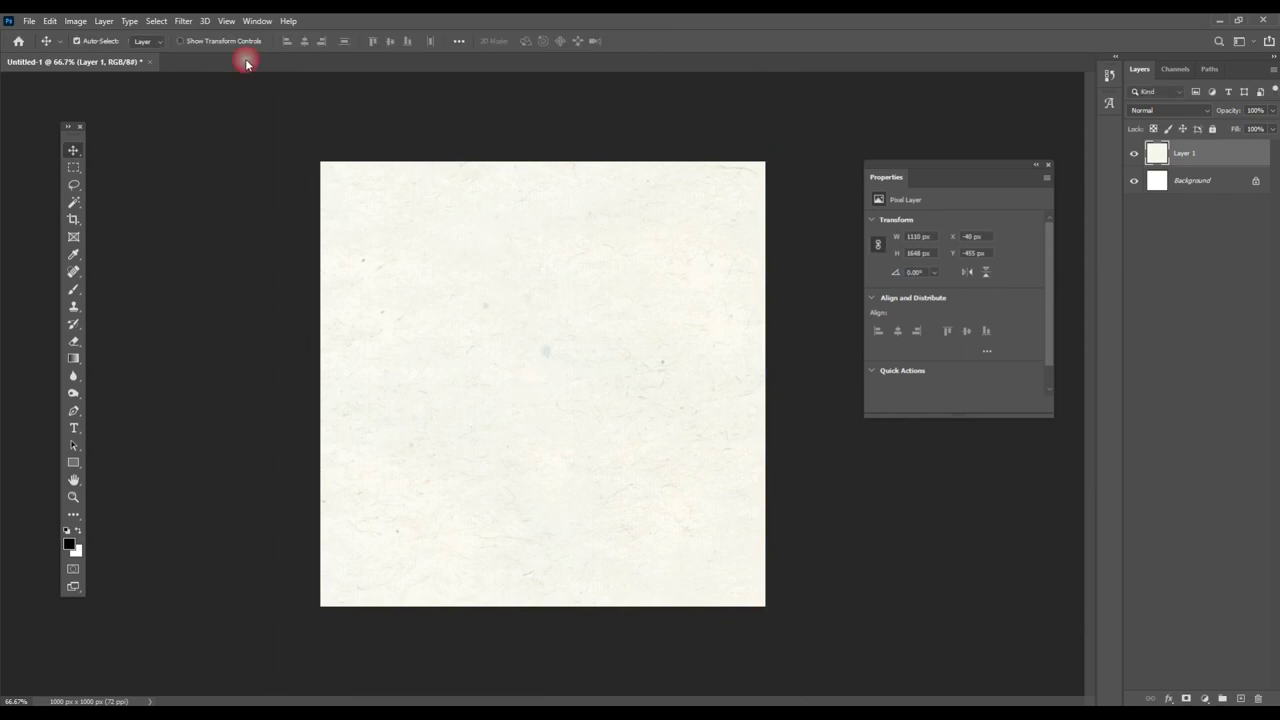
{"action": "left_click", "coordinate": [28, 21]}
- Open 7.png, 8.png and 9.png together from the post-13 folder, showing 7.png
{"action": "left_click", "coordinate": [51, 47]}
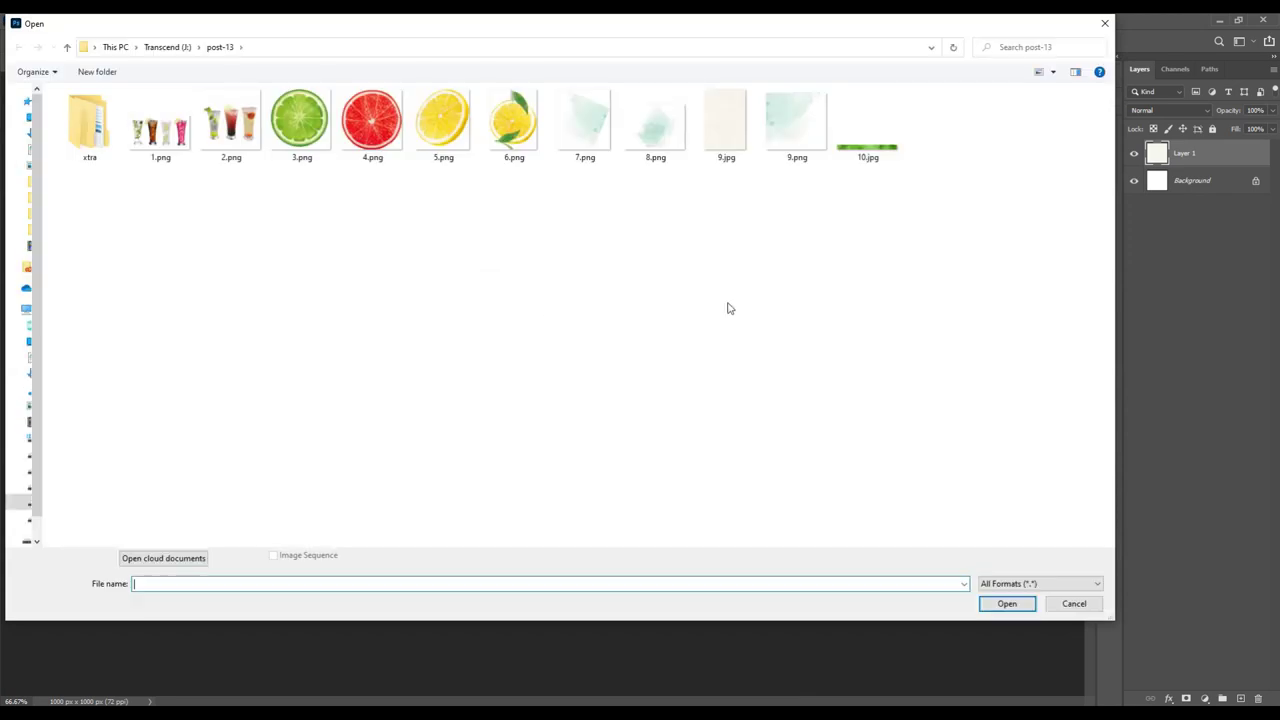
{"action": "left_click", "coordinate": [586, 120]}
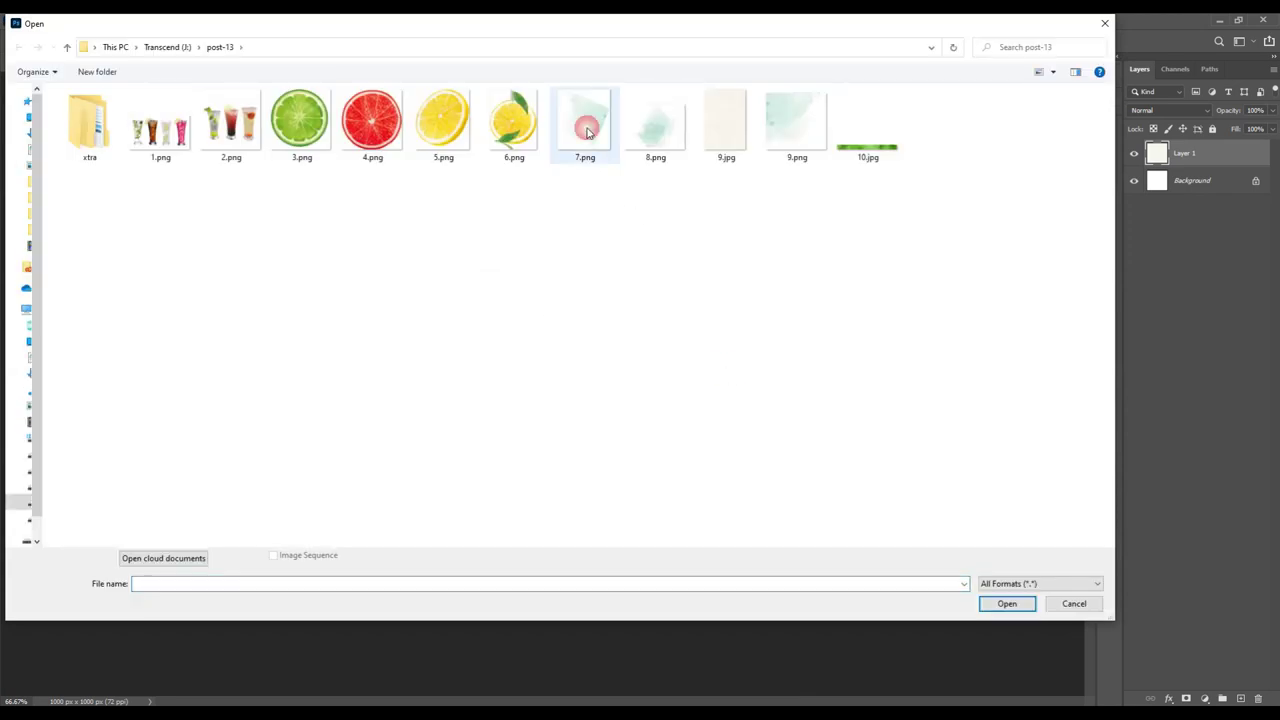
{"action": "left_click", "coordinate": [644, 122], "text": "ctrl"}
{"action": "left_click", "coordinate": [792, 135], "text": "ctrl"}
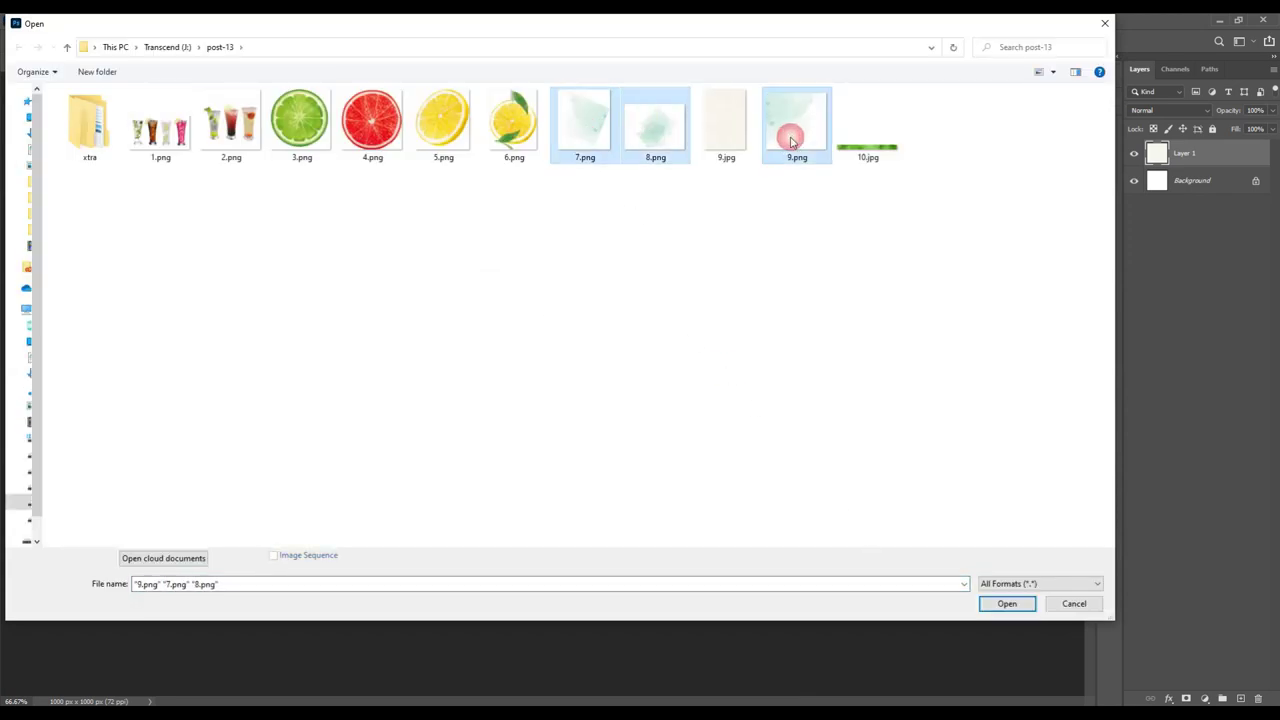
{"action": "left_click", "coordinate": [1006, 604]}
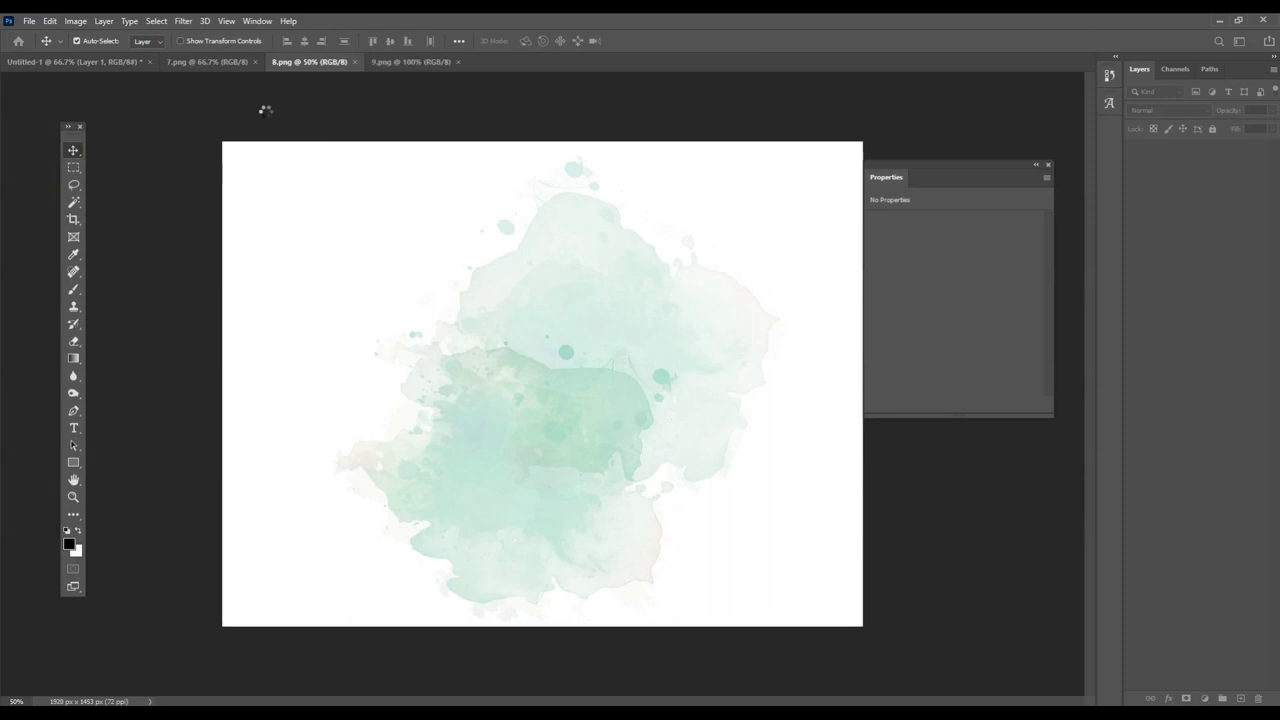
{"action": "left_click", "coordinate": [205, 61]}
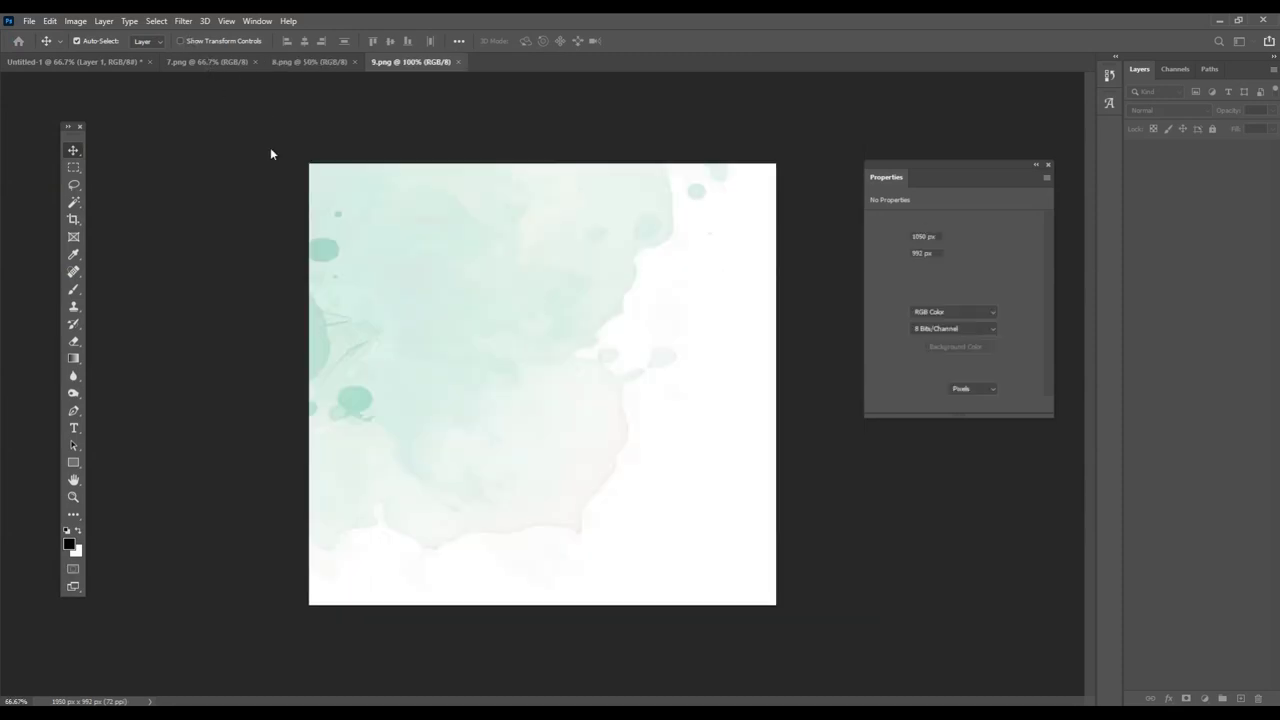
- Add 7.png's watercolor as Layer 2 in Darken mode, shifted top-right, and close 7.png
{"action": "left_click", "coordinate": [83, 63]}
{"action": "left_click_drag", "start_coordinate": [522, 230], "coordinate": [666, 249]}
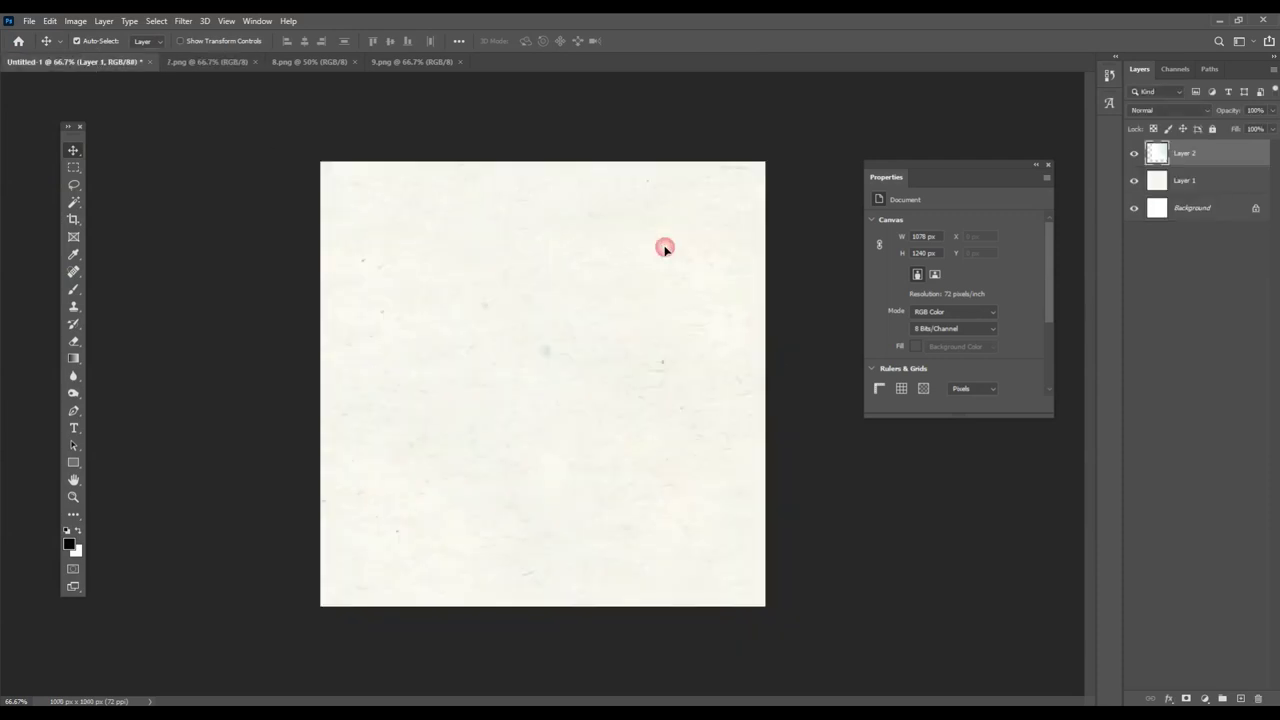
{"action": "left_click", "coordinate": [1165, 110]}
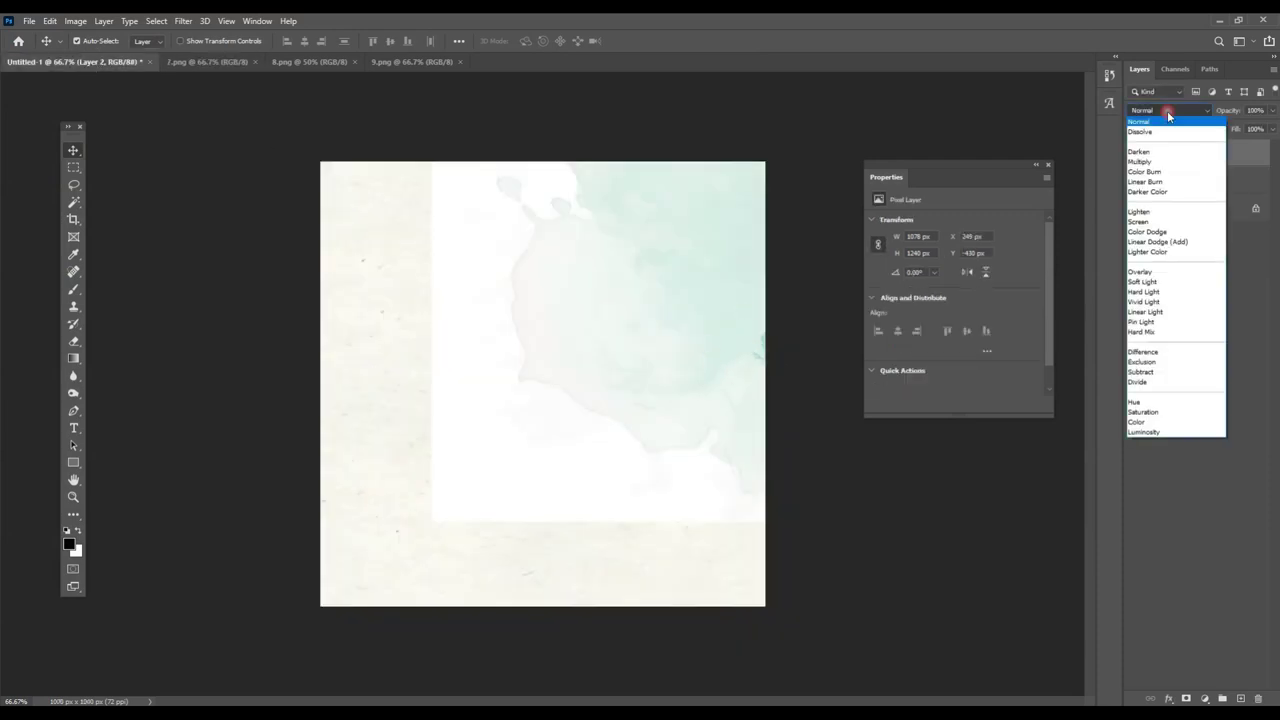
{"action": "left_click", "coordinate": [1155, 150]}
{"action": "left_click_drag", "start_coordinate": [703, 292], "coordinate": [714, 243]}
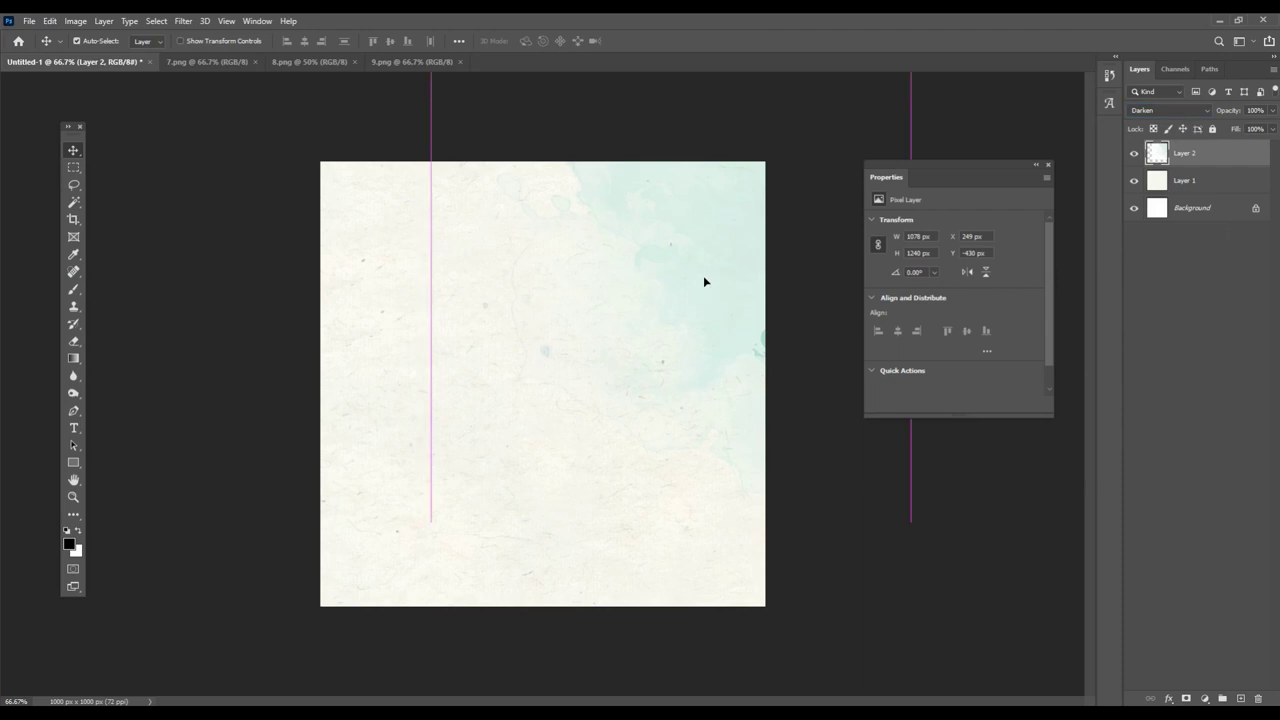
{"action": "left_click", "coordinate": [256, 62]}
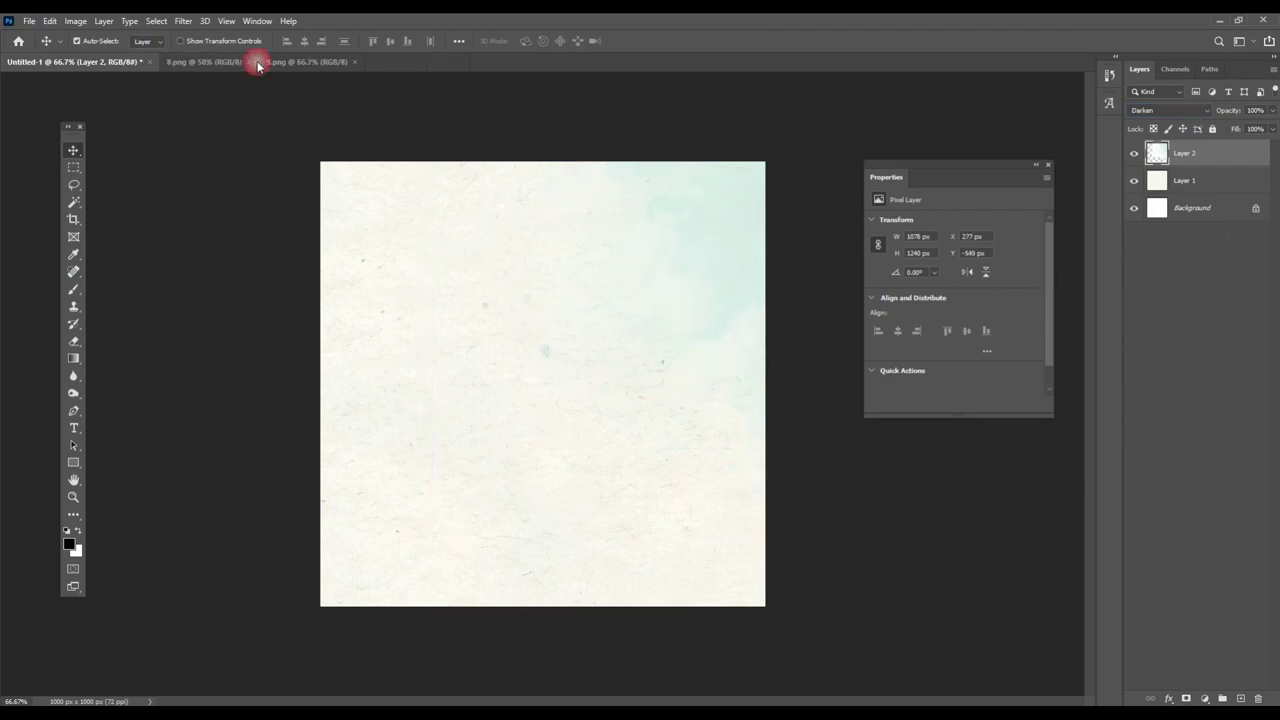
{"action": "left_click", "coordinate": [217, 61]}
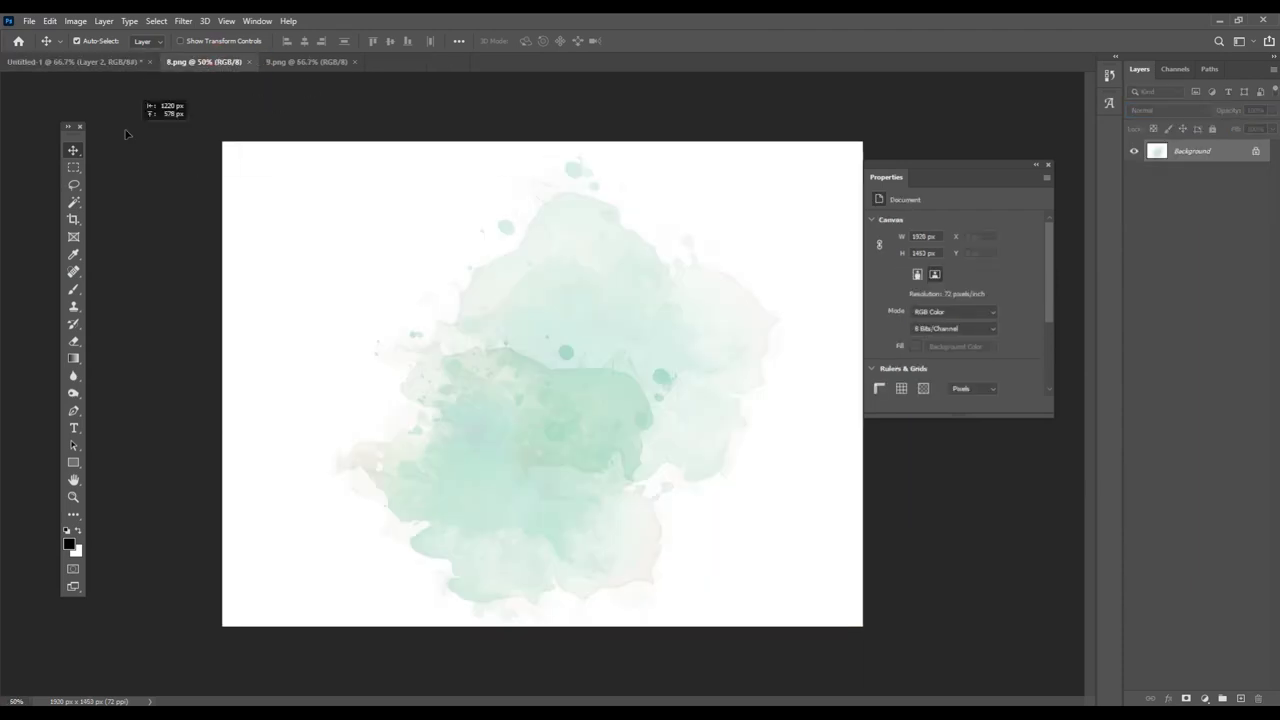
- Copy 8.png's watercolor in as Layer 3, set it to Darken, and move it lower-left
{"action": "left_click_drag", "start_coordinate": [70, 65], "coordinate": [437, 374]}
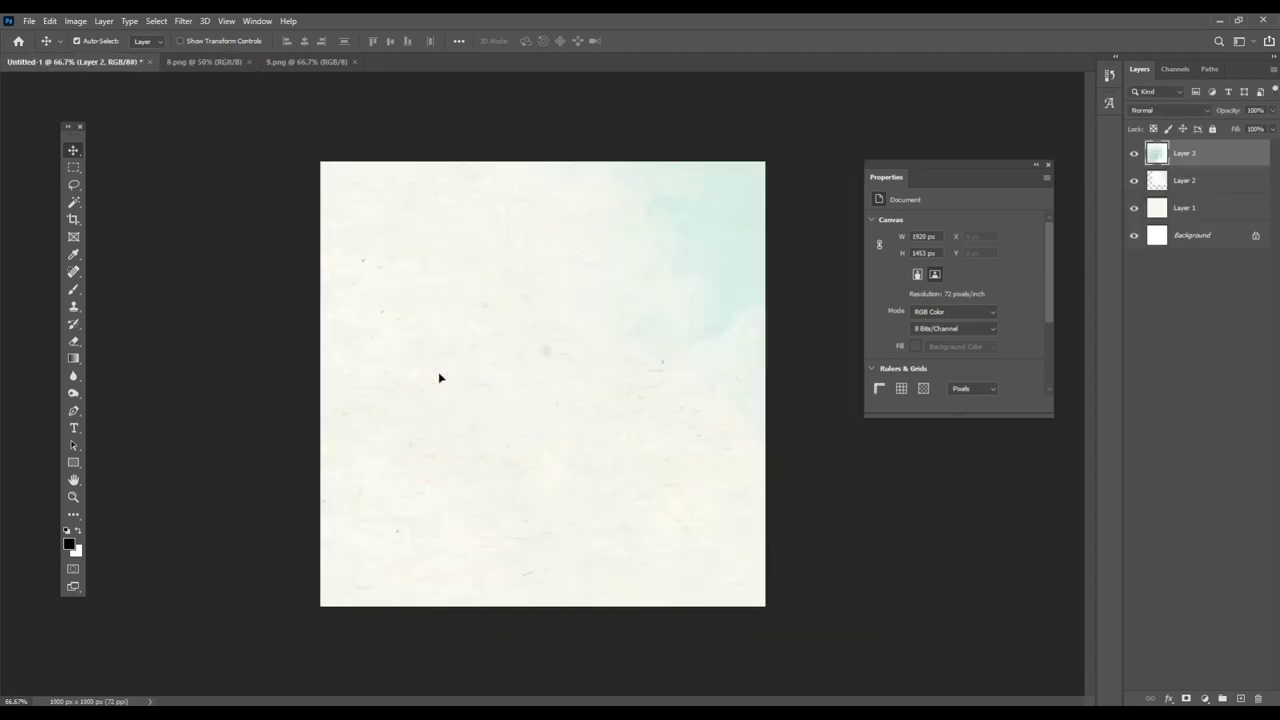
{"action": "left_click_drag", "start_coordinate": [506, 343], "coordinate": [379, 503]}
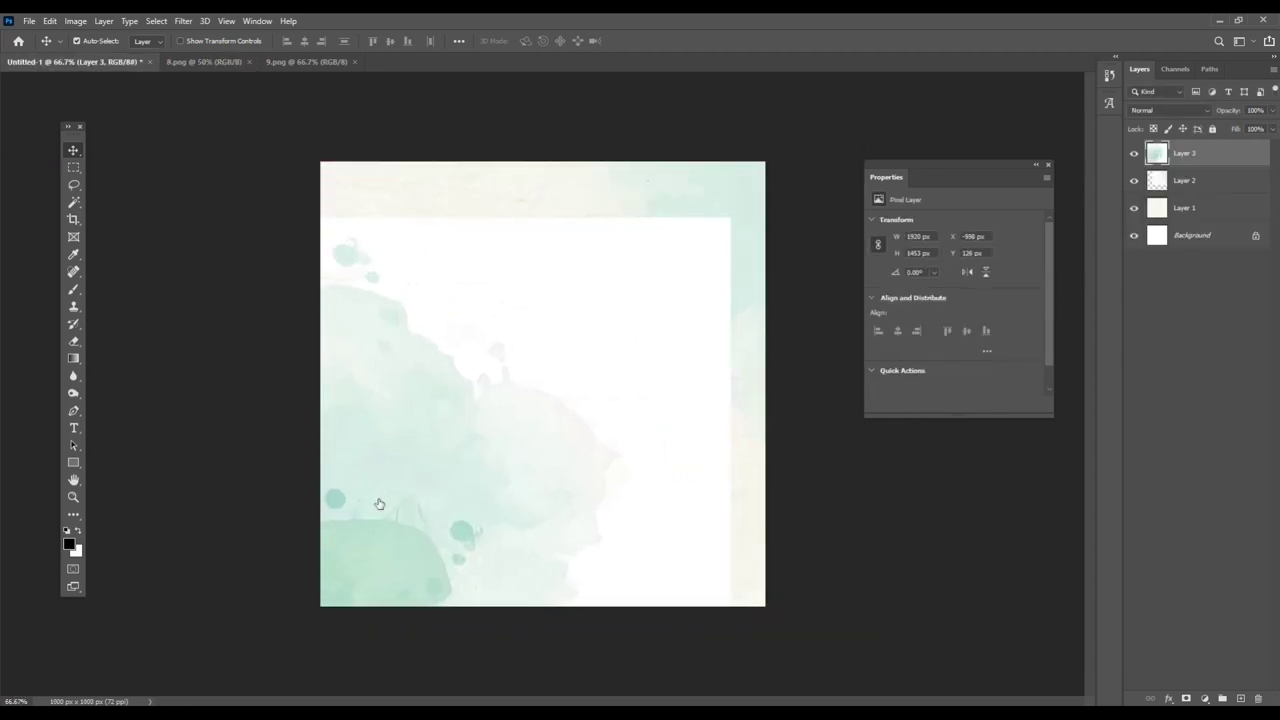
{"action": "left_click", "coordinate": [1198, 110]}
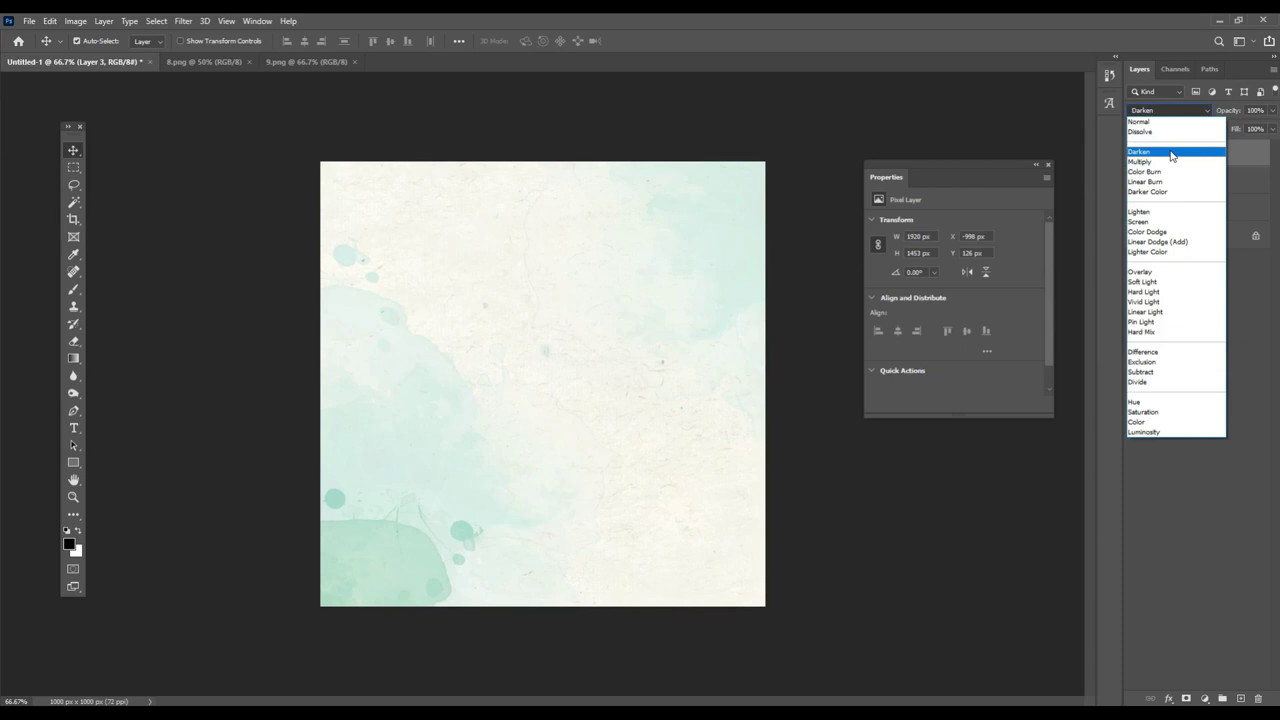
{"action": "left_click", "coordinate": [1172, 152]}
{"action": "left_click_drag", "start_coordinate": [437, 437], "coordinate": [415, 501]}
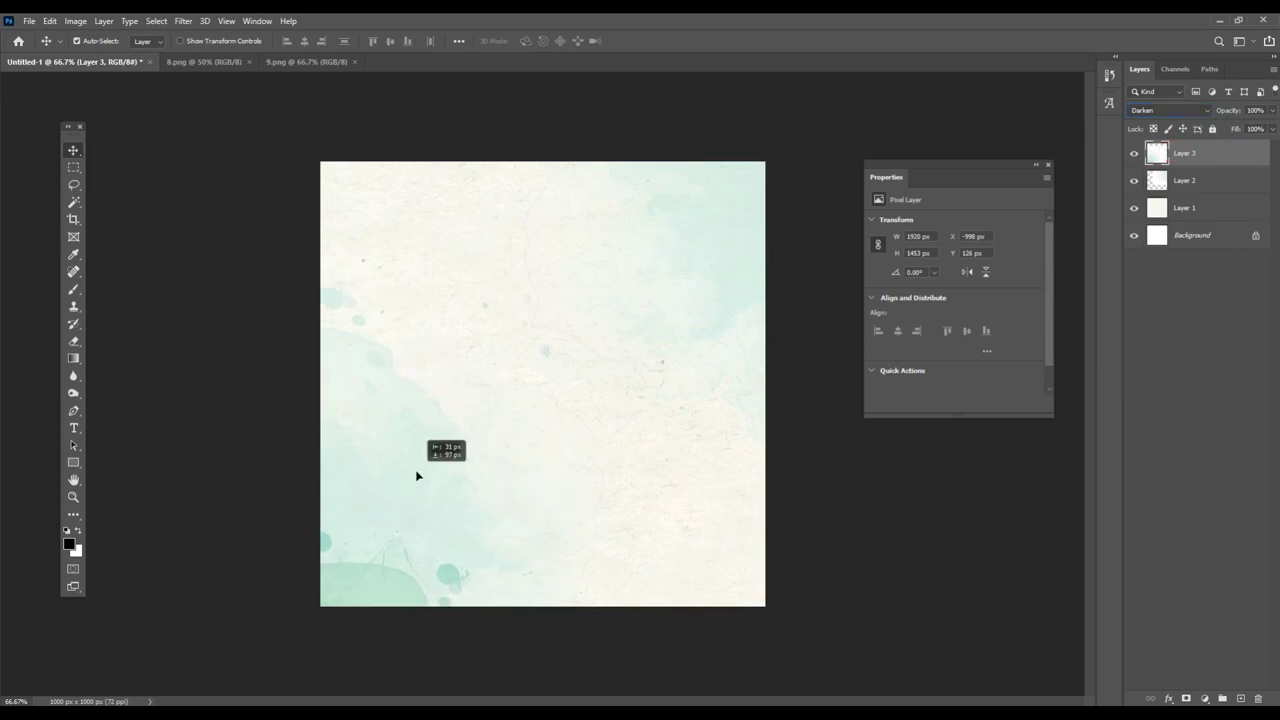
{"action": "left_click", "coordinate": [328, 63]}
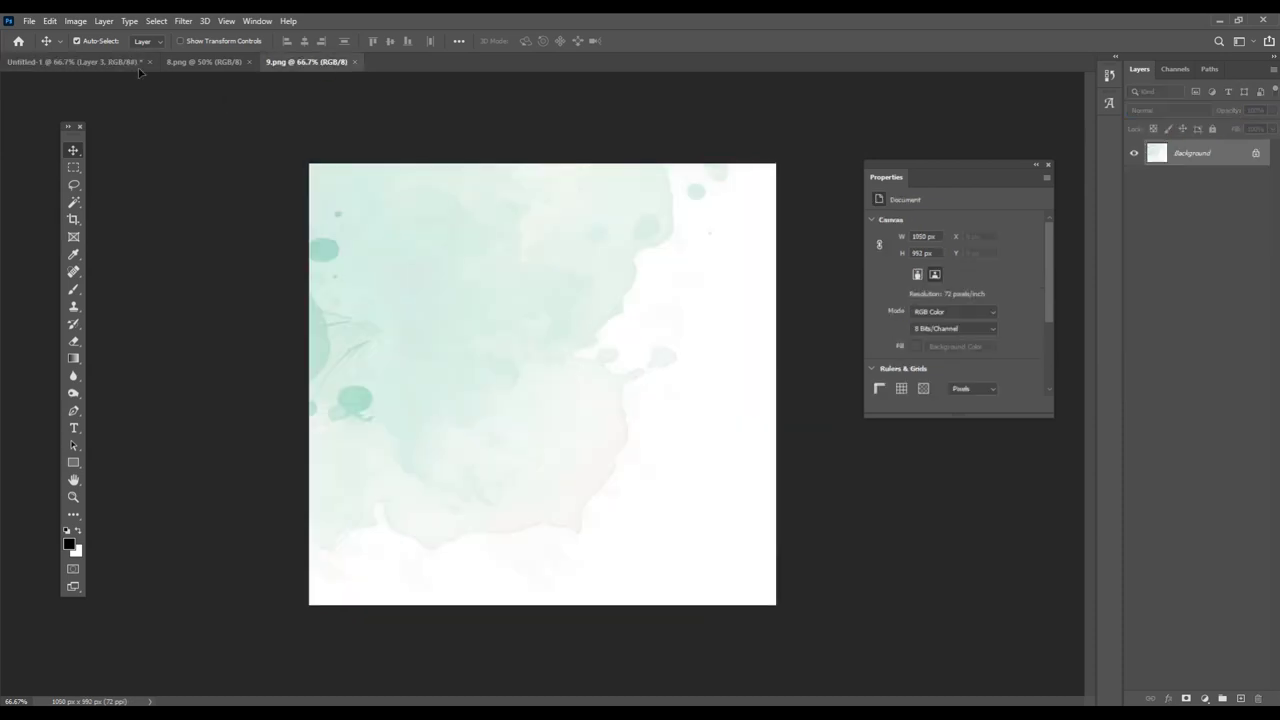
- Add 9.png's watercolor as Layer 4 in Darken mode and reposition the texture layers
{"action": "left_click", "coordinate": [62, 62]}
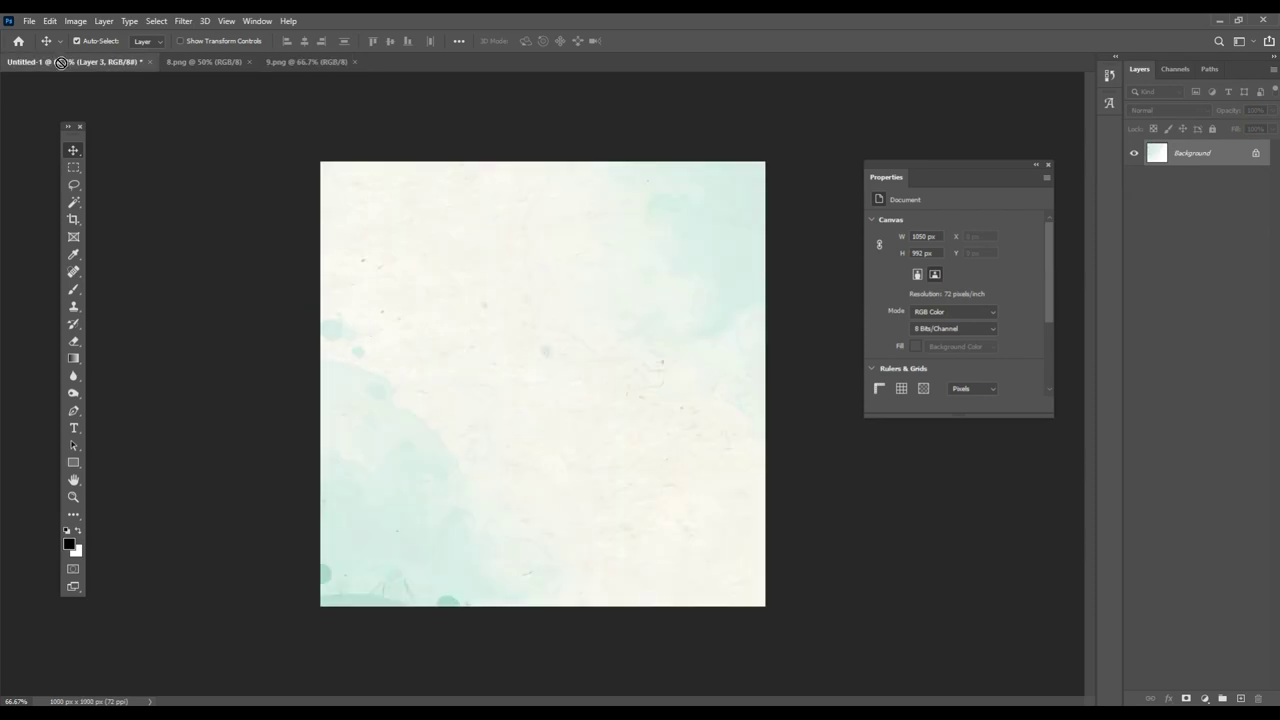
{"action": "left_click_drag", "start_coordinate": [341, 243], "coordinate": [524, 386]}
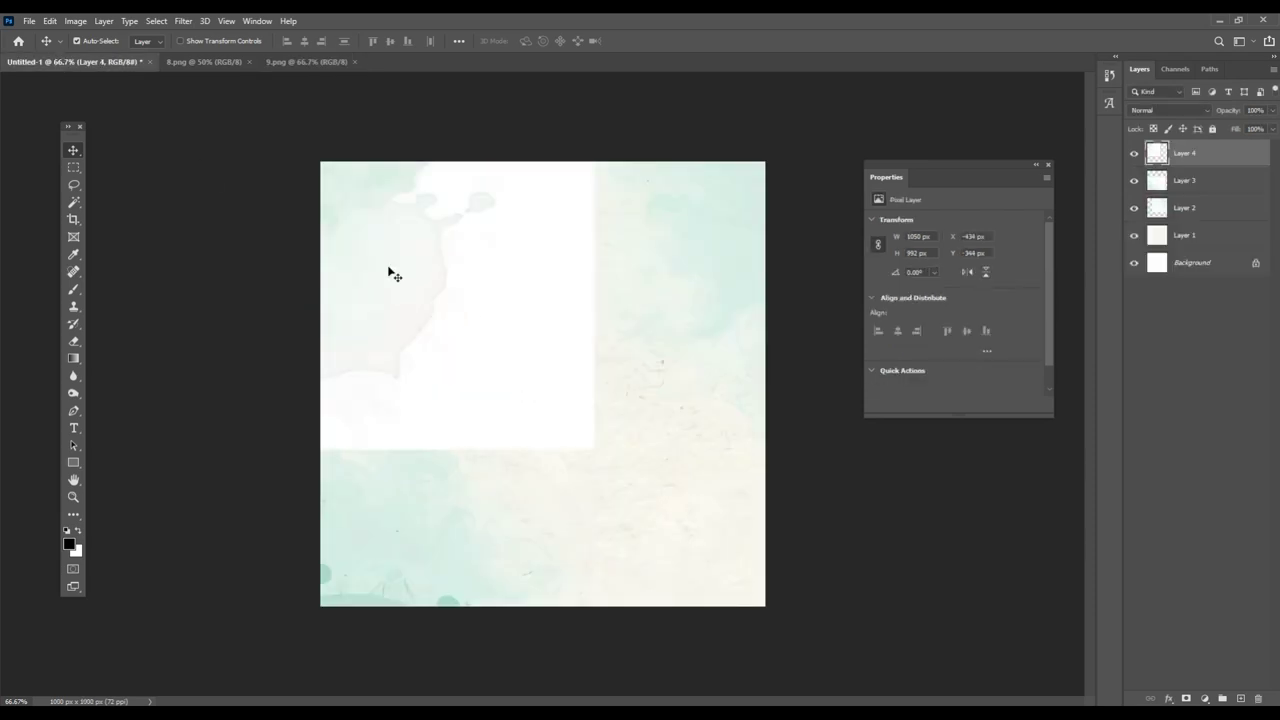
{"action": "left_click_drag", "start_coordinate": [393, 275], "coordinate": [469, 271]}
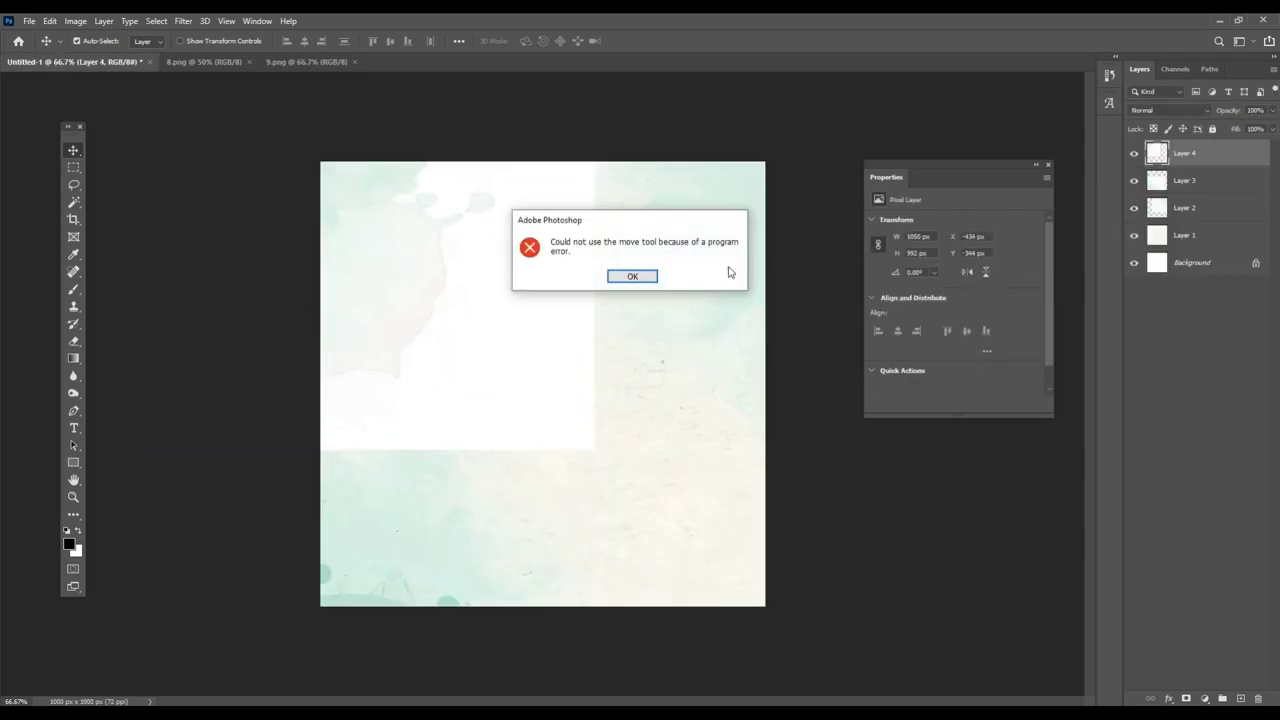
{"action": "left_click", "coordinate": [632, 277]}
{"action": "left_click", "coordinate": [1196, 112]}
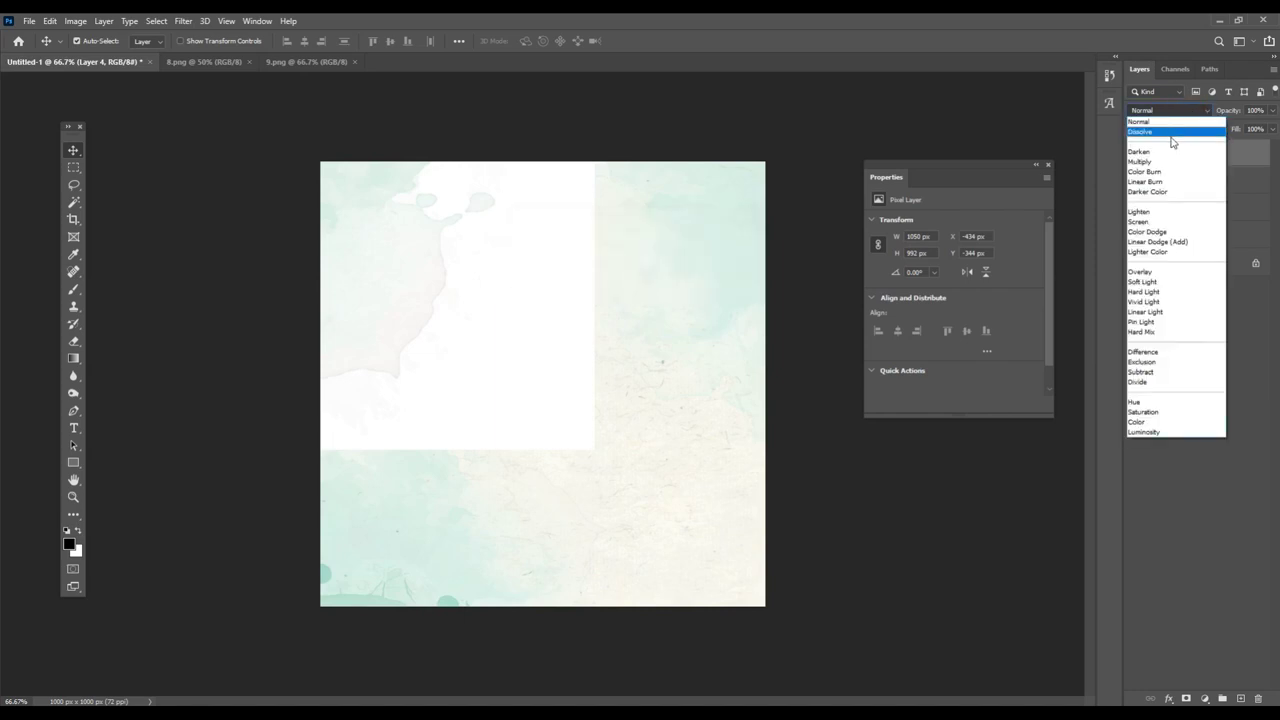
{"action": "left_click", "coordinate": [1173, 151]}
{"action": "mouse_move", "coordinate": [420, 261]}
{"action": "left_mouse_down"}
{"action": "mouse_move", "coordinate": [421, 230]}
{"action": "mouse_move", "coordinate": [391, 489]}
{"action": "left_mouse_up"}
{"action": "left_click_drag", "start_coordinate": [755, 215], "coordinate": [724, 334]}
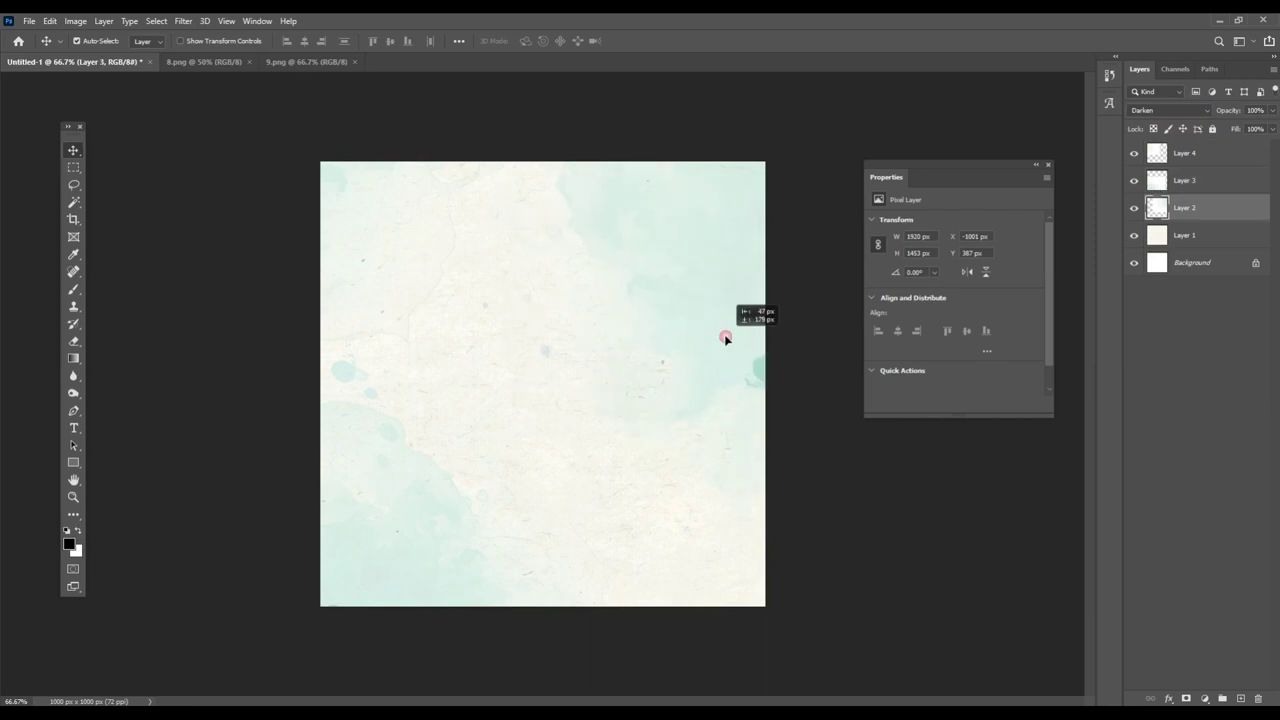
- Close the 9.png and 8.png source documents
{"action": "left_click", "coordinate": [358, 62]}
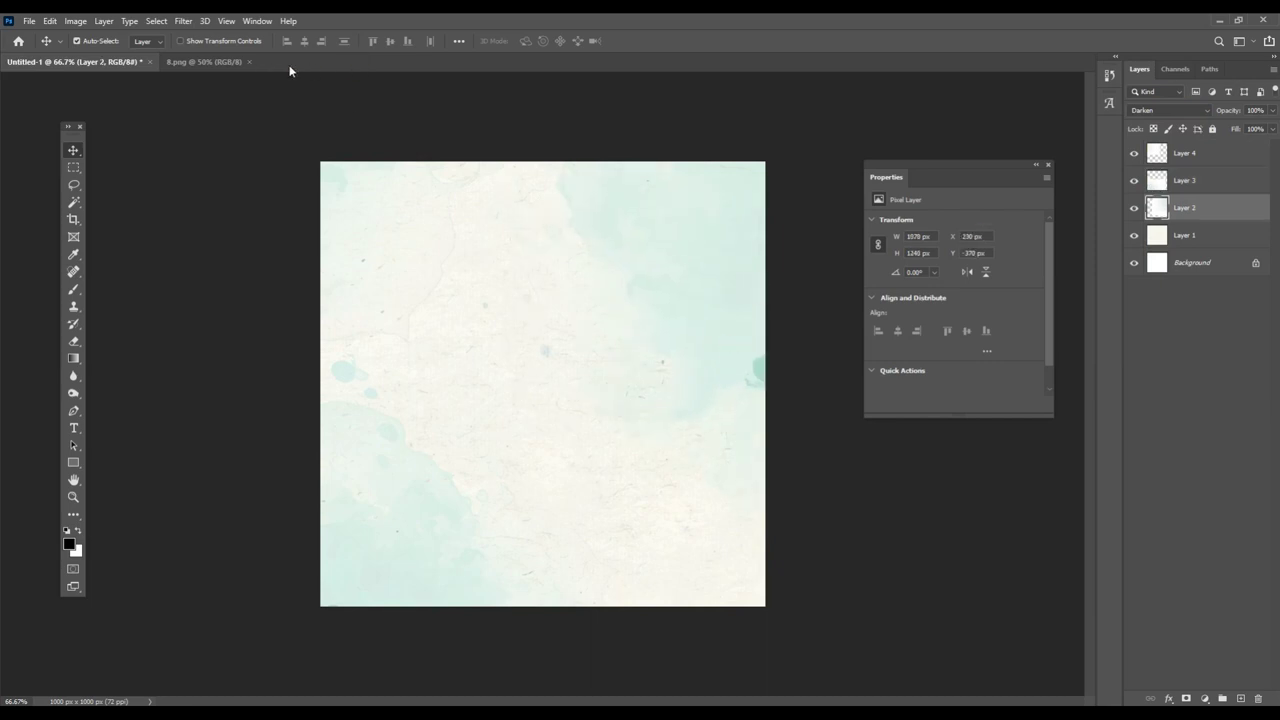
{"action": "left_click", "coordinate": [249, 61]}
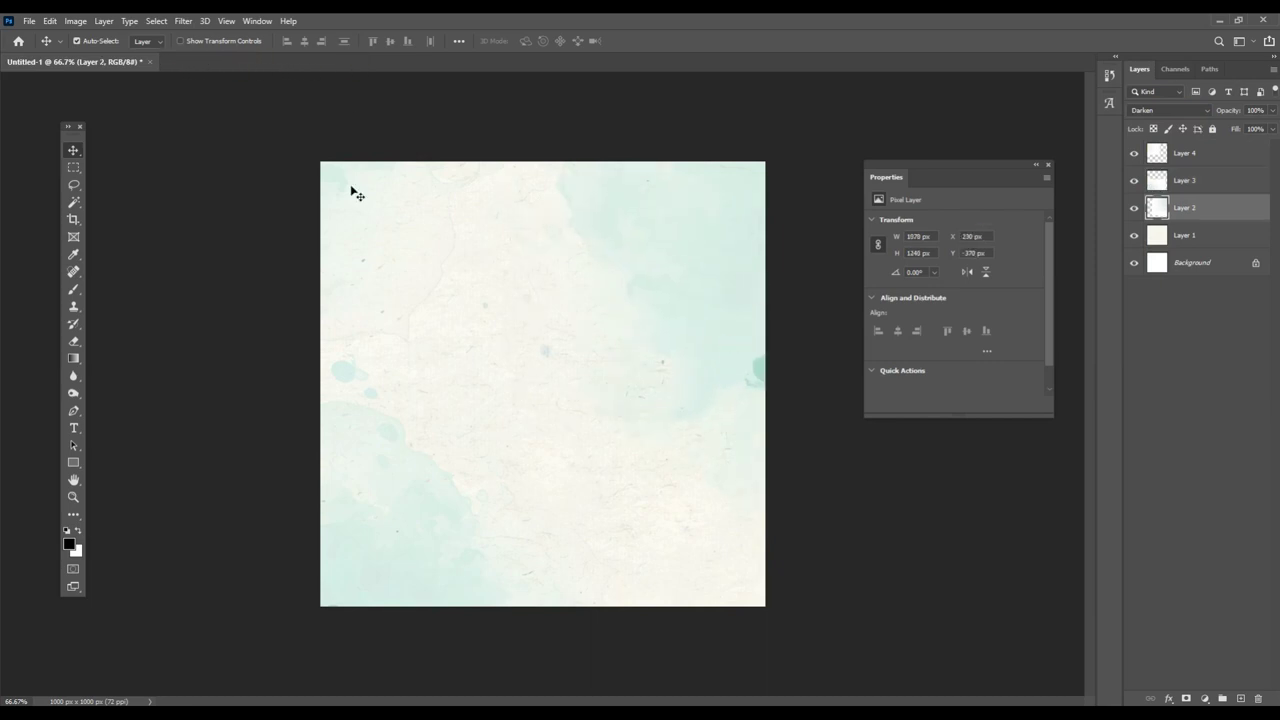
{"action": "left_click", "coordinate": [22, 21]}
{"action": "key", "text": "Escape"}
{"action": "key", "text": "ctrl+o"}
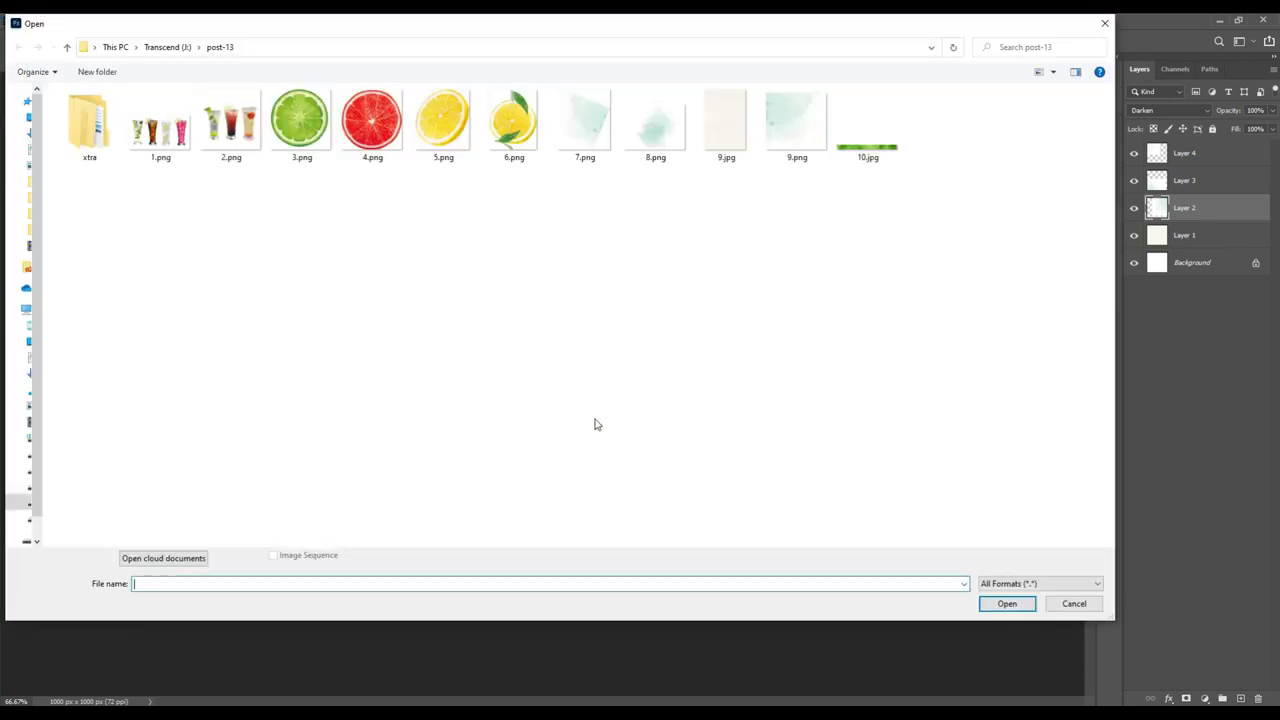
- Select 3.png, 4.png, 5.png and 6.png in post-13 and open all four
{"action": "left_click", "coordinate": [296, 133]}
{"action": "left_click", "coordinate": [370, 135], "text": "ctrl"}
{"action": "left_click", "coordinate": [437, 132], "text": "ctrl"}
{"action": "left_click", "coordinate": [505, 125], "text": "ctrl"}
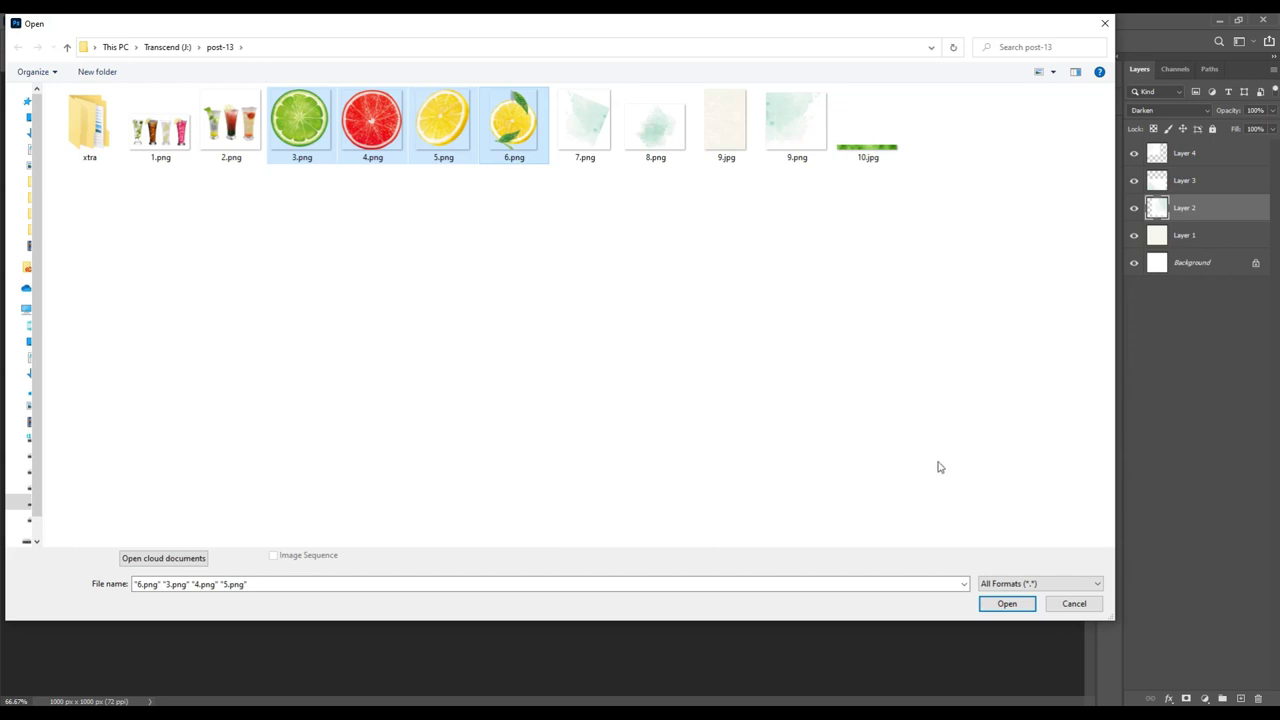
{"action": "left_click", "coordinate": [1018, 603]}
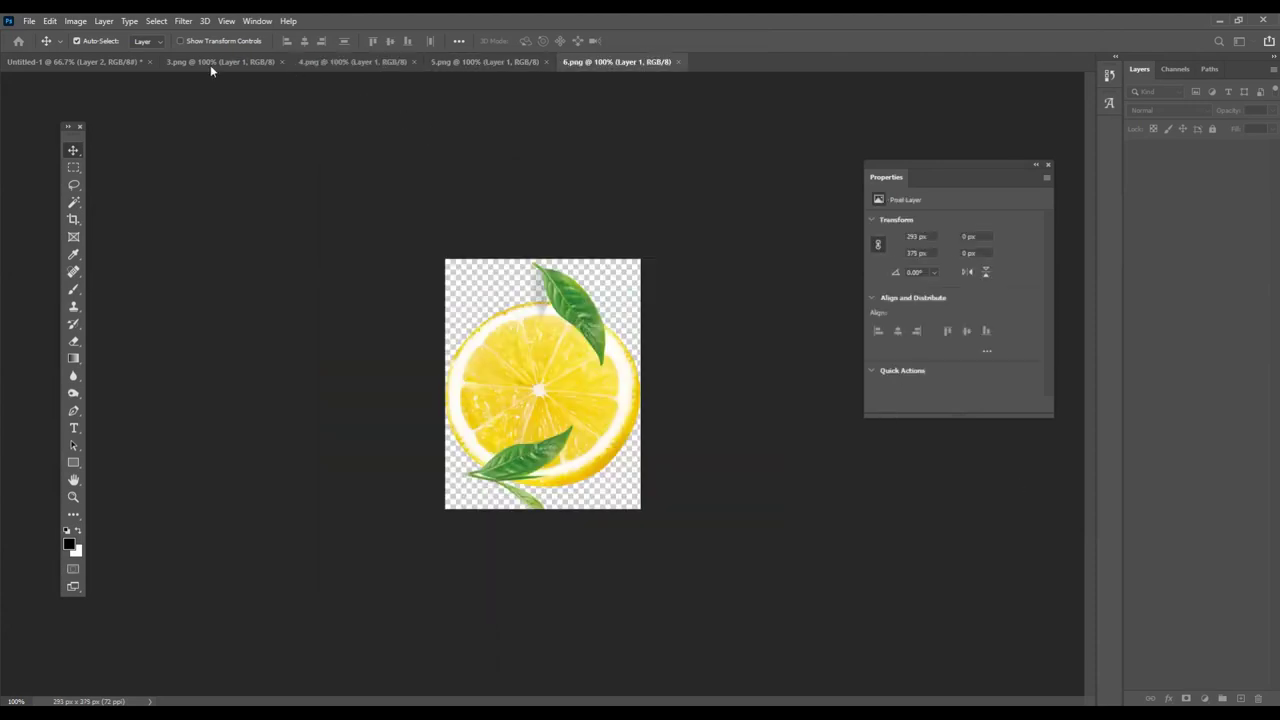
- Bring 6.png's leafy lemon in as topmost Layer 5, settled in the bottom-right corner
{"action": "left_click_drag", "start_coordinate": [535, 342], "coordinate": [104, 68]}
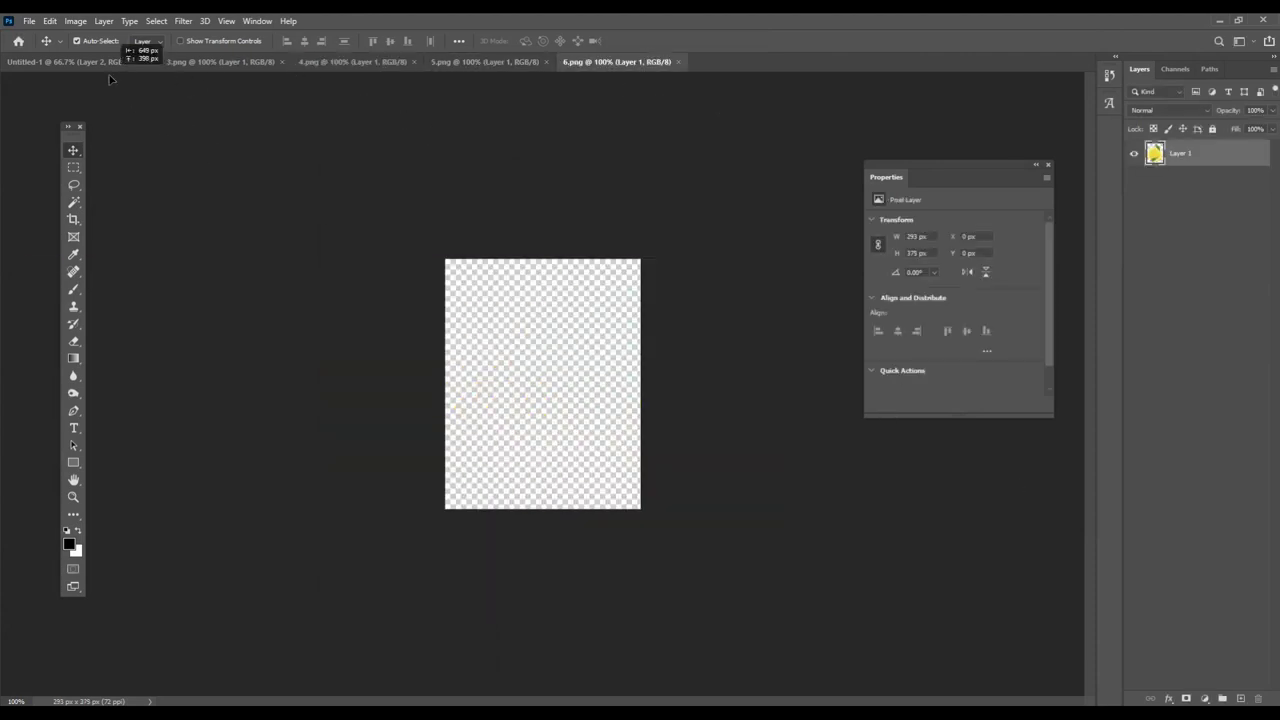
{"action": "mouse_move", "coordinate": [688, 545]}
{"action": "left_mouse_down"}
{"action": "mouse_move", "coordinate": [720, 571]}
{"action": "mouse_move", "coordinate": [711, 511]}
{"action": "left_mouse_up"}
{"action": "left_click_drag", "start_coordinate": [1221, 207], "coordinate": [1229, 146]}
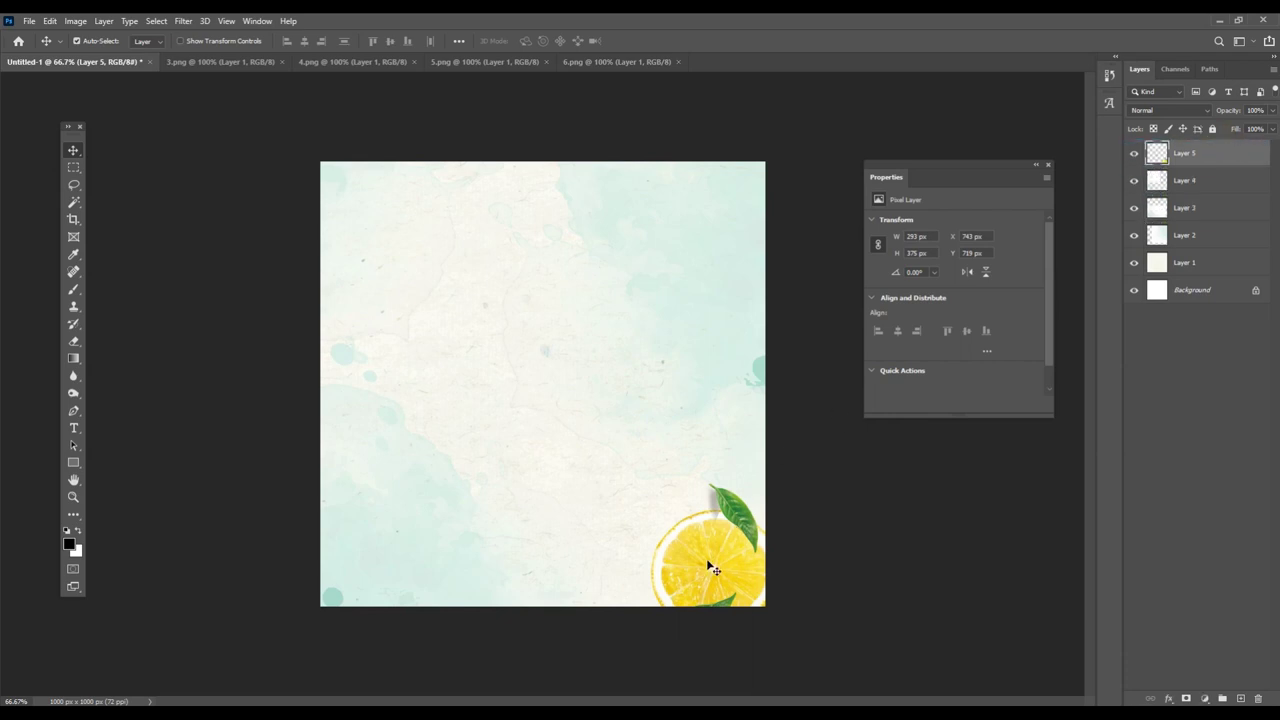
{"action": "left_click_drag", "start_coordinate": [398, 534], "coordinate": [389, 526]}
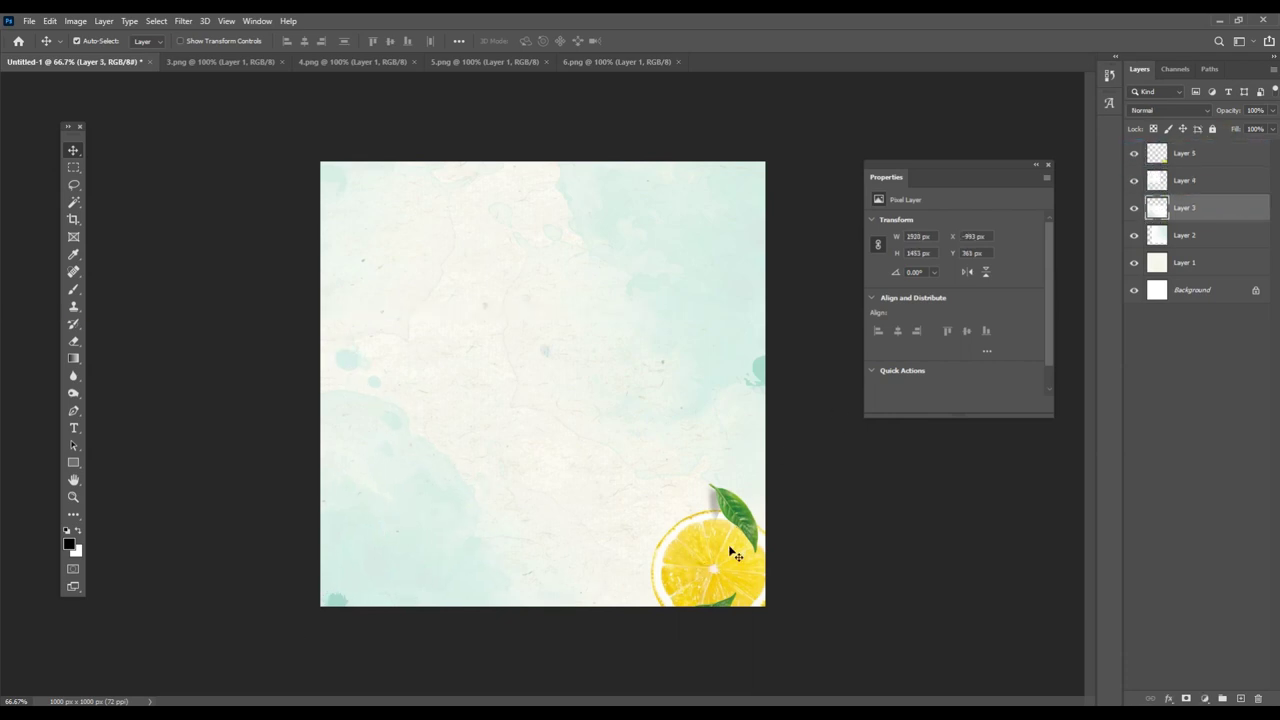
{"action": "left_click_drag", "start_coordinate": [733, 553], "coordinate": [731, 527]}
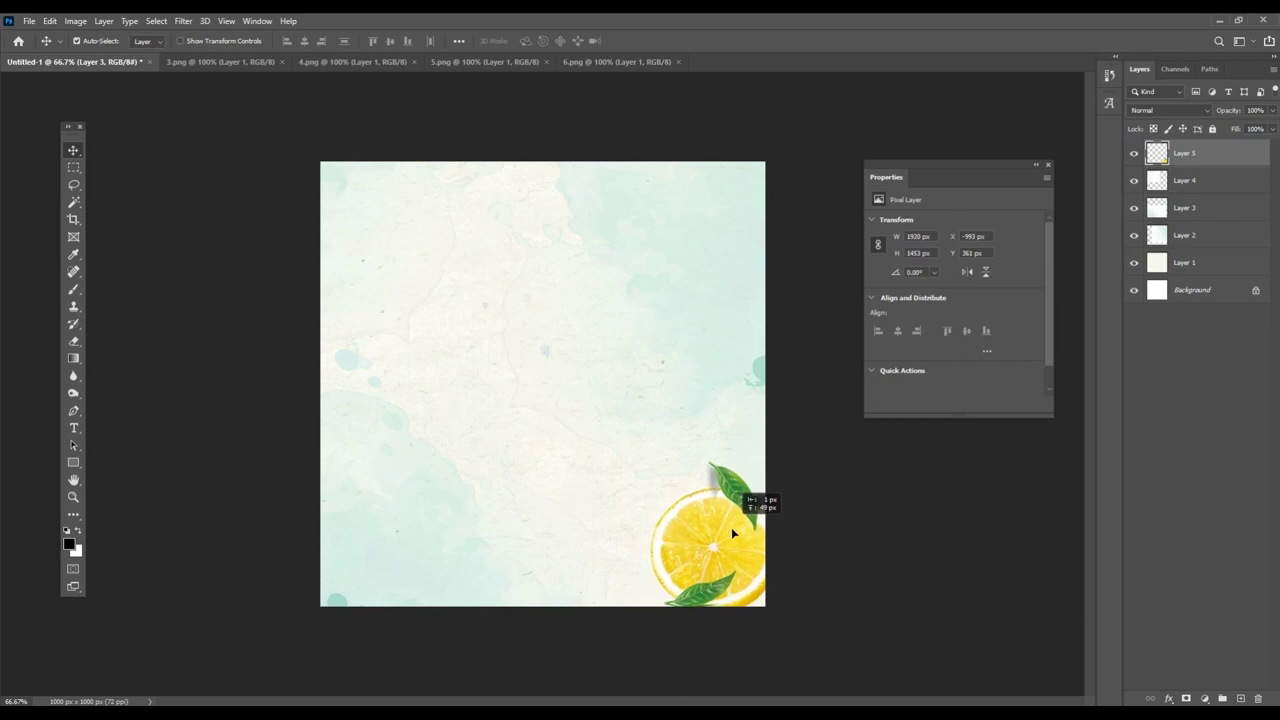
{"action": "left_click_drag", "start_coordinate": [731, 527], "coordinate": [732, 535]}
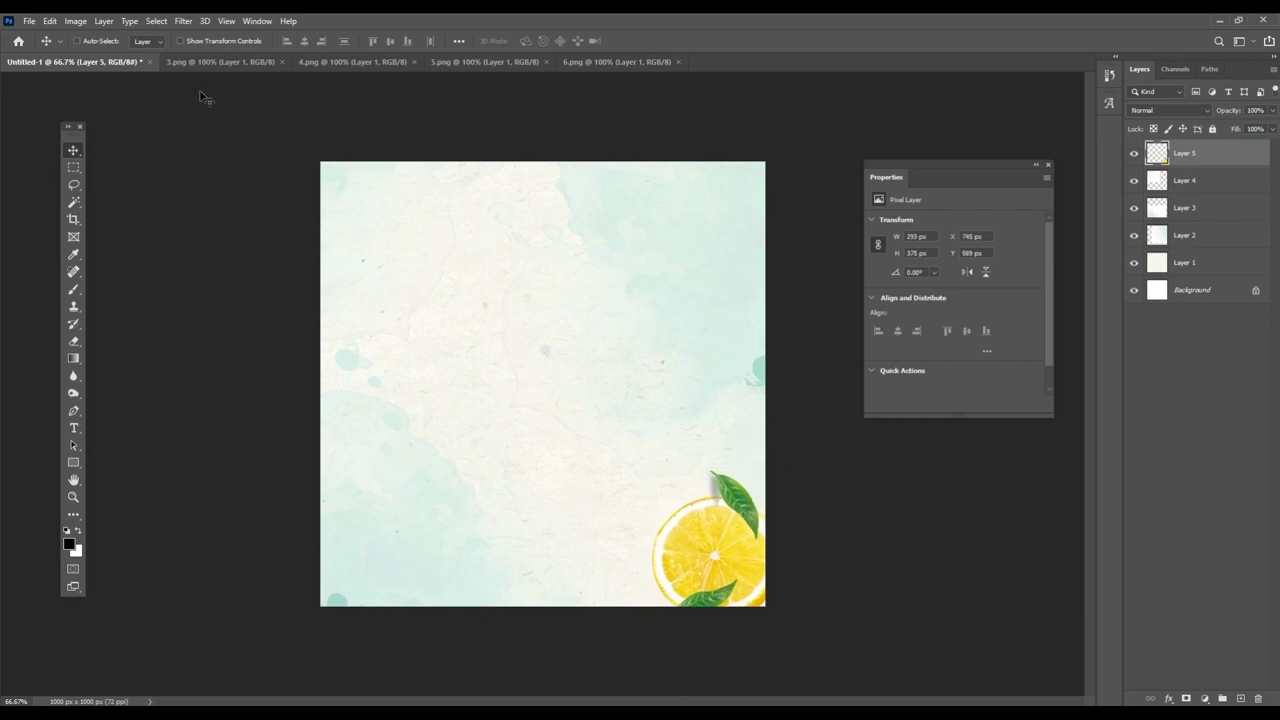
{"action": "left_click", "coordinate": [180, 21]}
{"action": "mouse_move", "coordinate": [192, 171]}
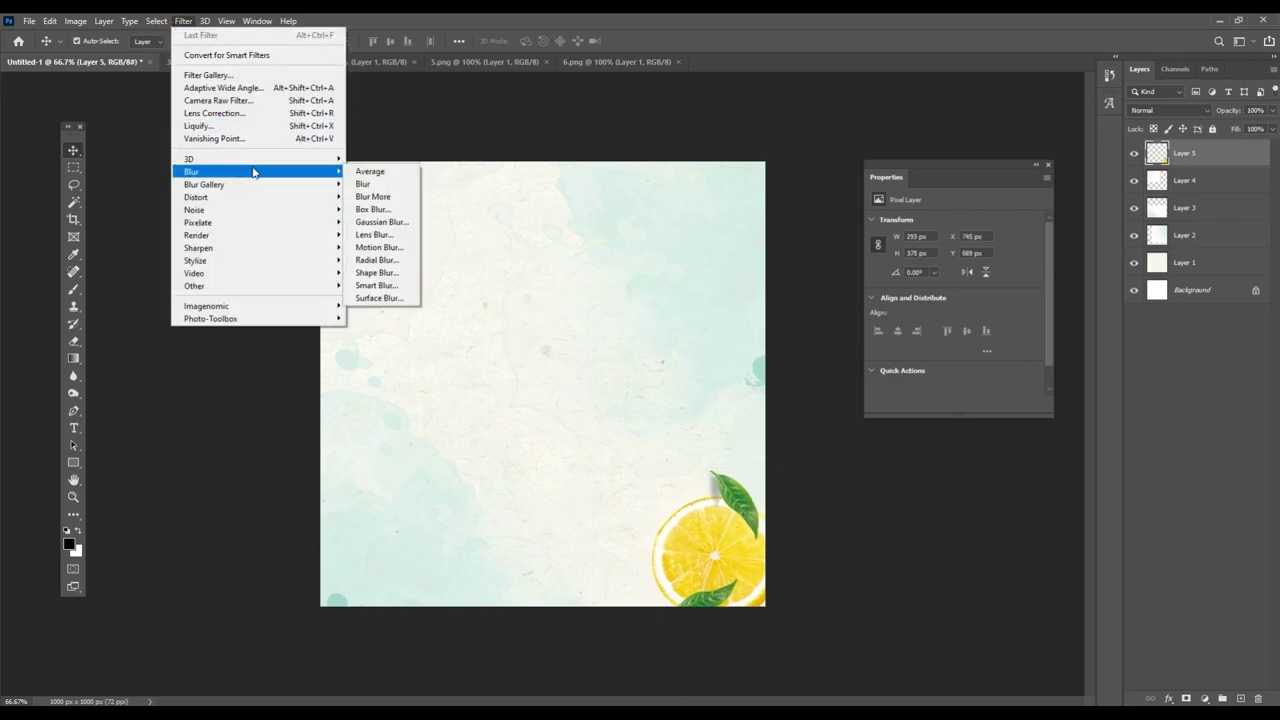
- Soften the lemon on Layer 5 with a 5.0-pixel Gaussian Blur
{"action": "left_click", "coordinate": [386, 222]}
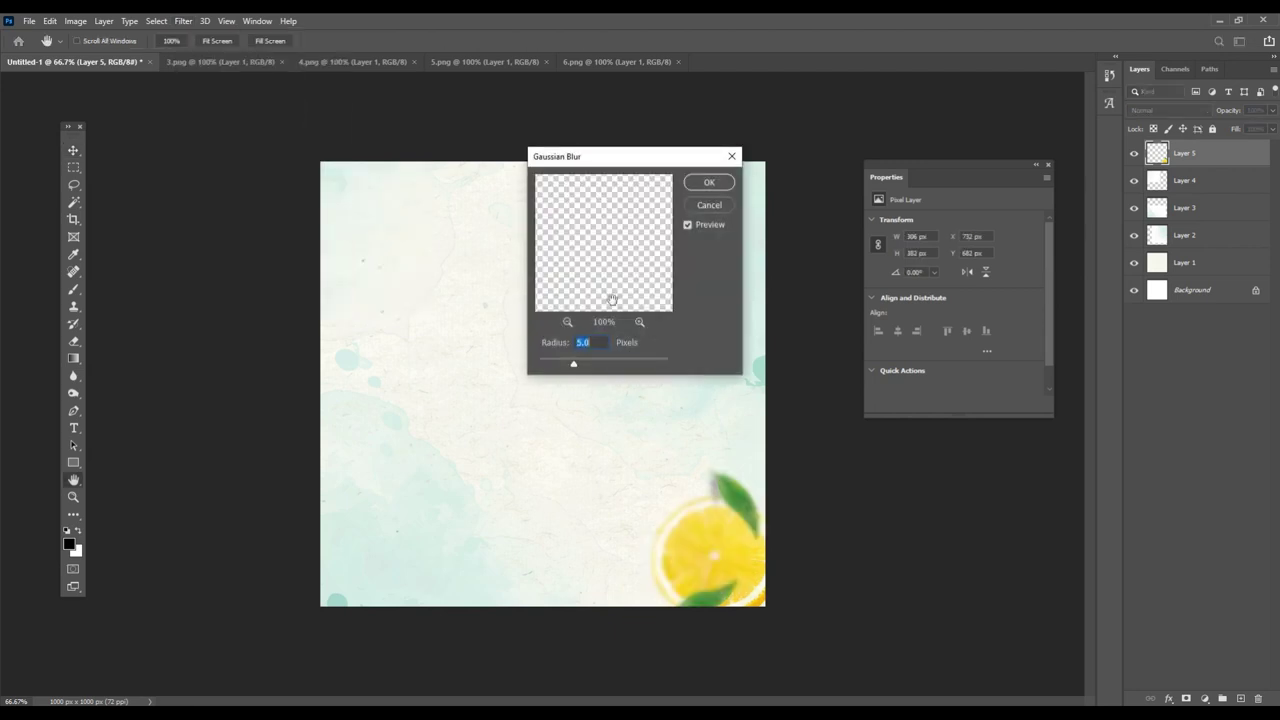
{"action": "left_click", "coordinate": [705, 182]}
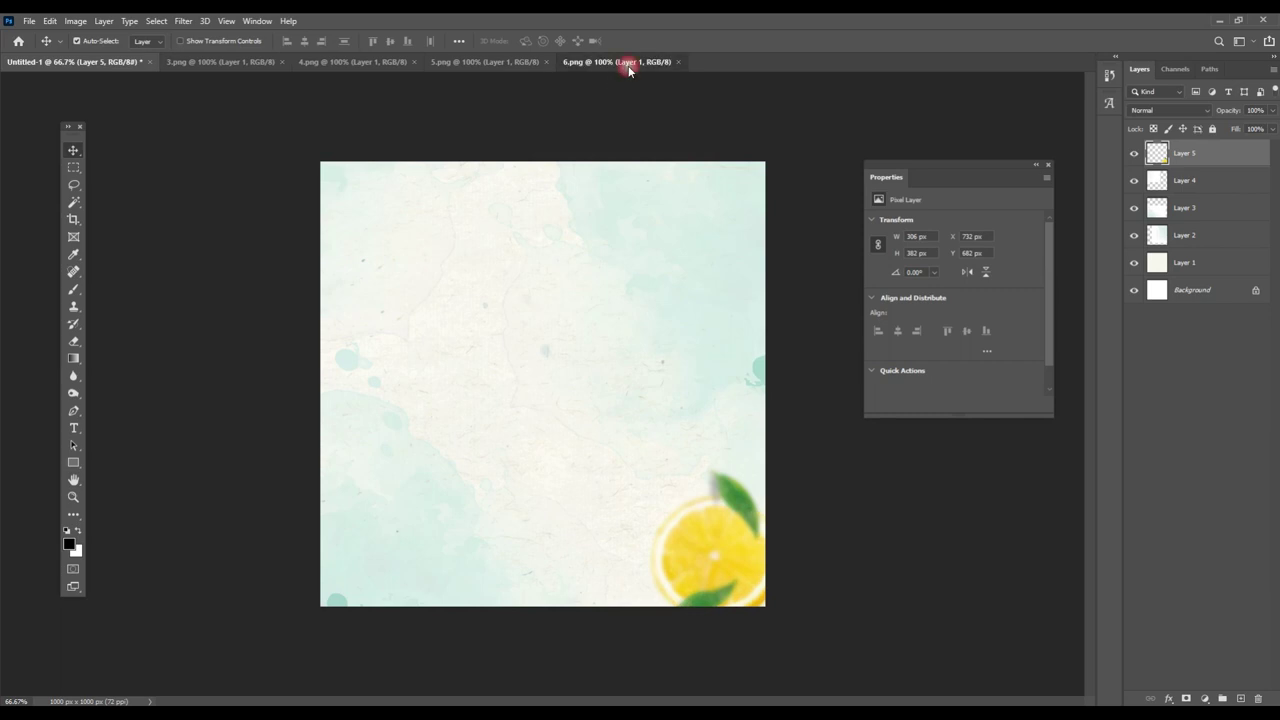
{"action": "left_click", "coordinate": [622, 62]}
- Close 6.png, place 5.png's lemon in the top-right corner, and close 5.png
{"action": "left_click", "coordinate": [676, 62]}
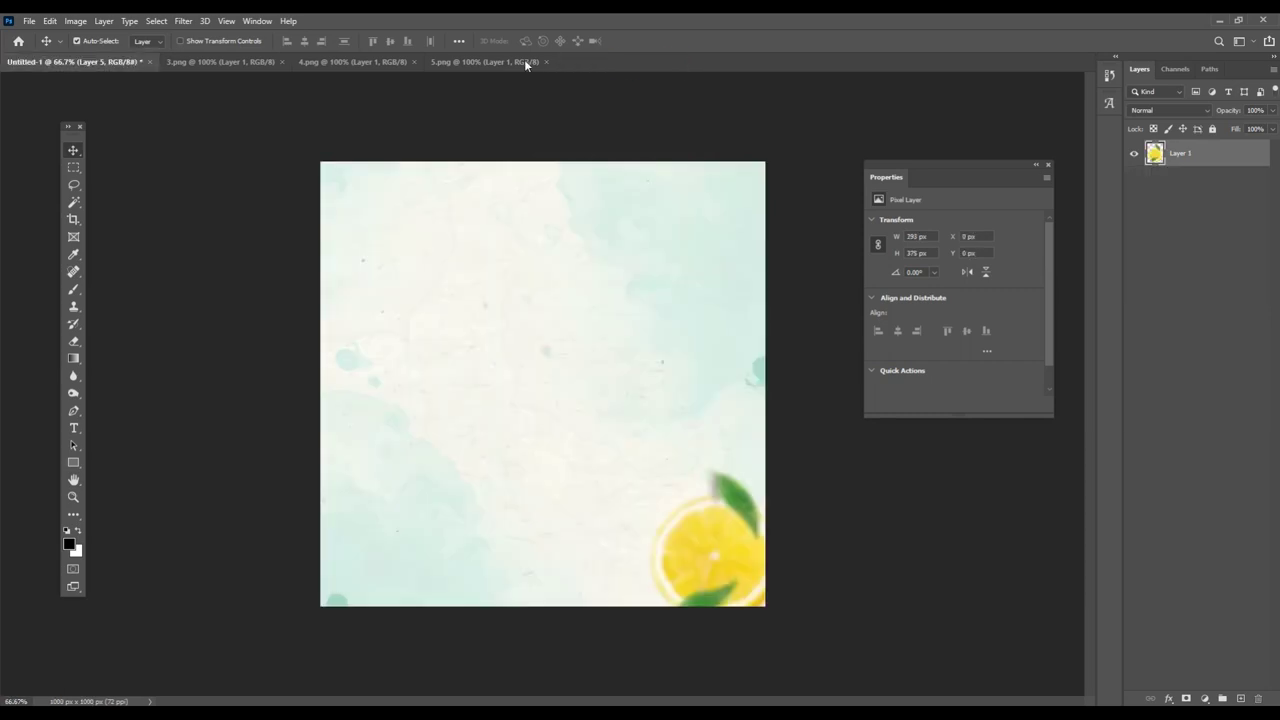
{"action": "left_click", "coordinate": [458, 62]}
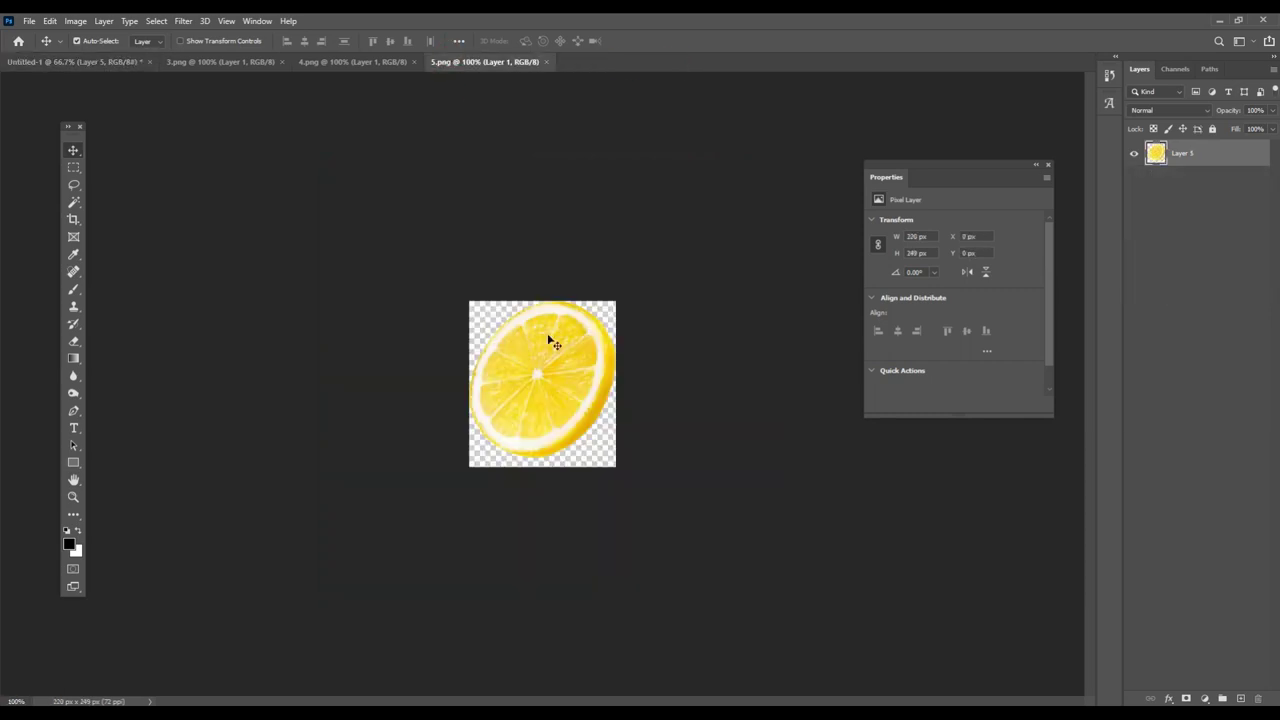
{"action": "left_click_drag", "start_coordinate": [551, 337], "coordinate": [87, 62]}
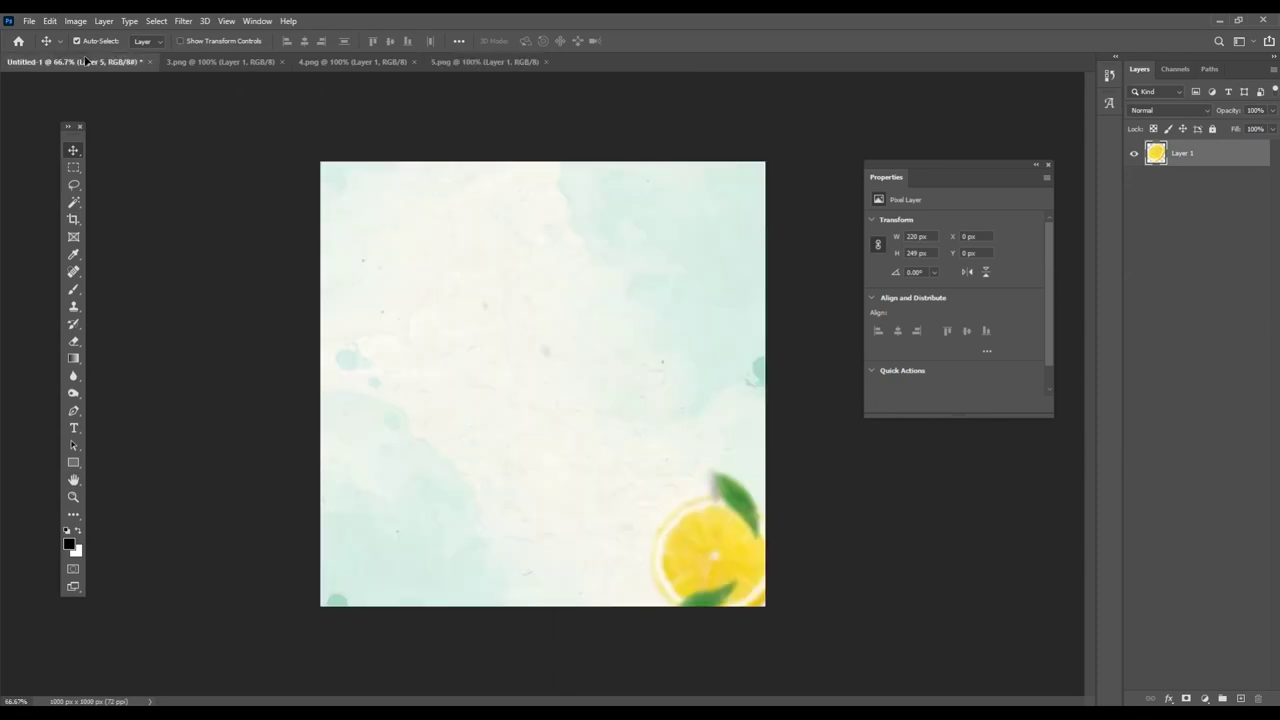
{"action": "left_click_drag", "start_coordinate": [655, 190], "coordinate": [694, 208]}
{"action": "left_click_drag", "start_coordinate": [626, 263], "coordinate": [733, 206]}
{"action": "left_click", "coordinate": [481, 62]}
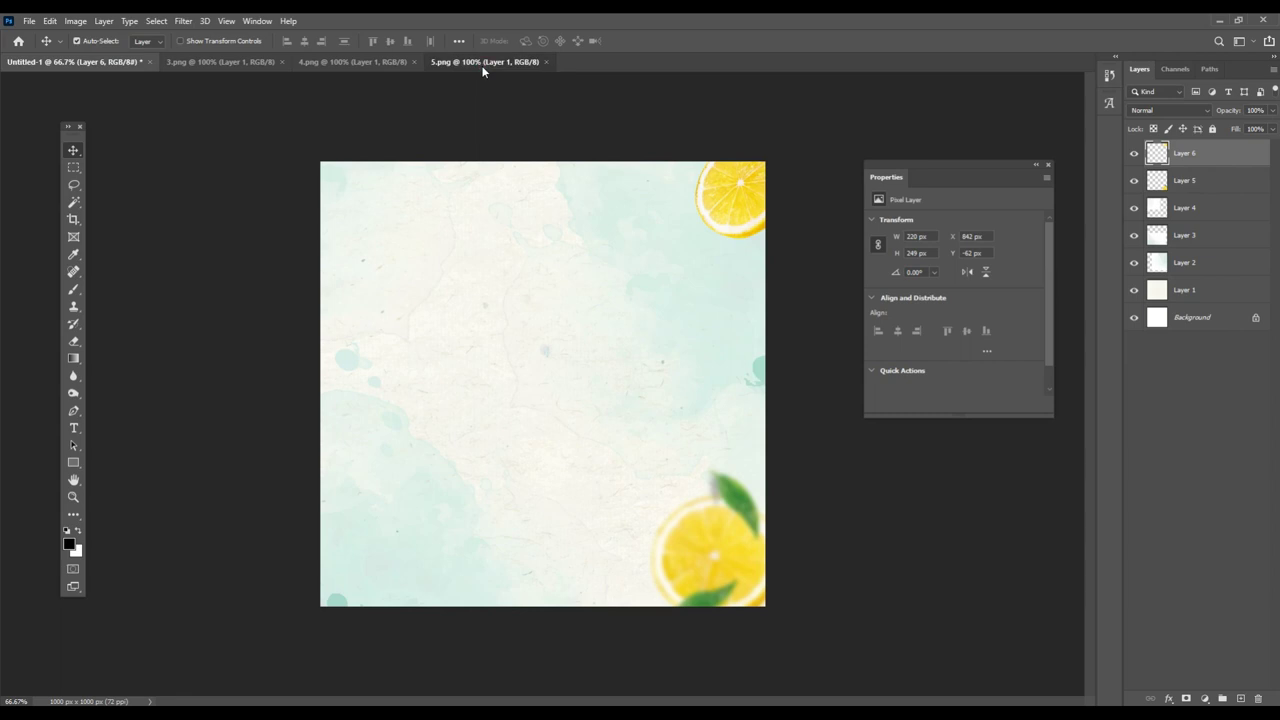
{"action": "key", "text": "ctrl+w"}
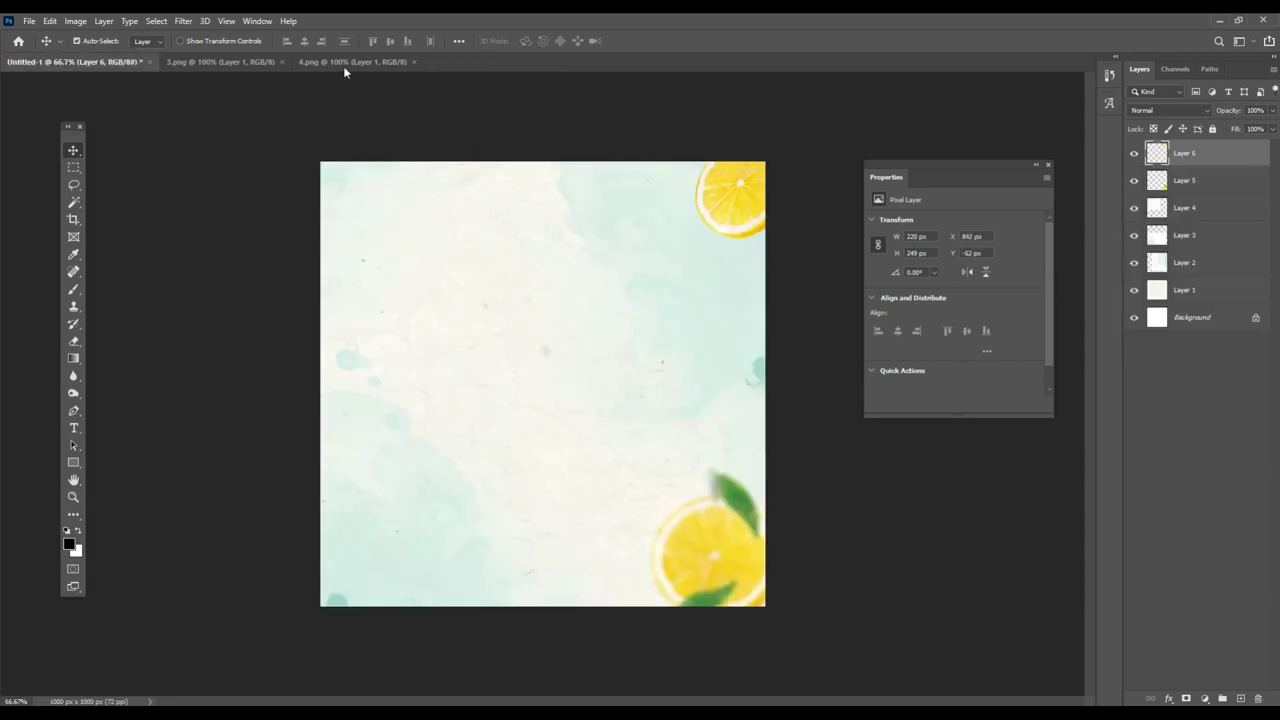
- Place 4.png's red citrus slice bottom-left and 3.png's lime slice top-left
{"action": "left_click", "coordinate": [352, 62]}
{"action": "left_click_drag", "start_coordinate": [555, 334], "coordinate": [86, 72]}
{"action": "mouse_move", "coordinate": [388, 342]}
{"action": "left_mouse_down"}
{"action": "mouse_move", "coordinate": [430, 547]}
{"action": "mouse_move", "coordinate": [355, 553]}
{"action": "left_mouse_up"}
{"action": "left_click", "coordinate": [218, 64]}
{"action": "left_click_drag", "start_coordinate": [514, 406], "coordinate": [101, 70]}
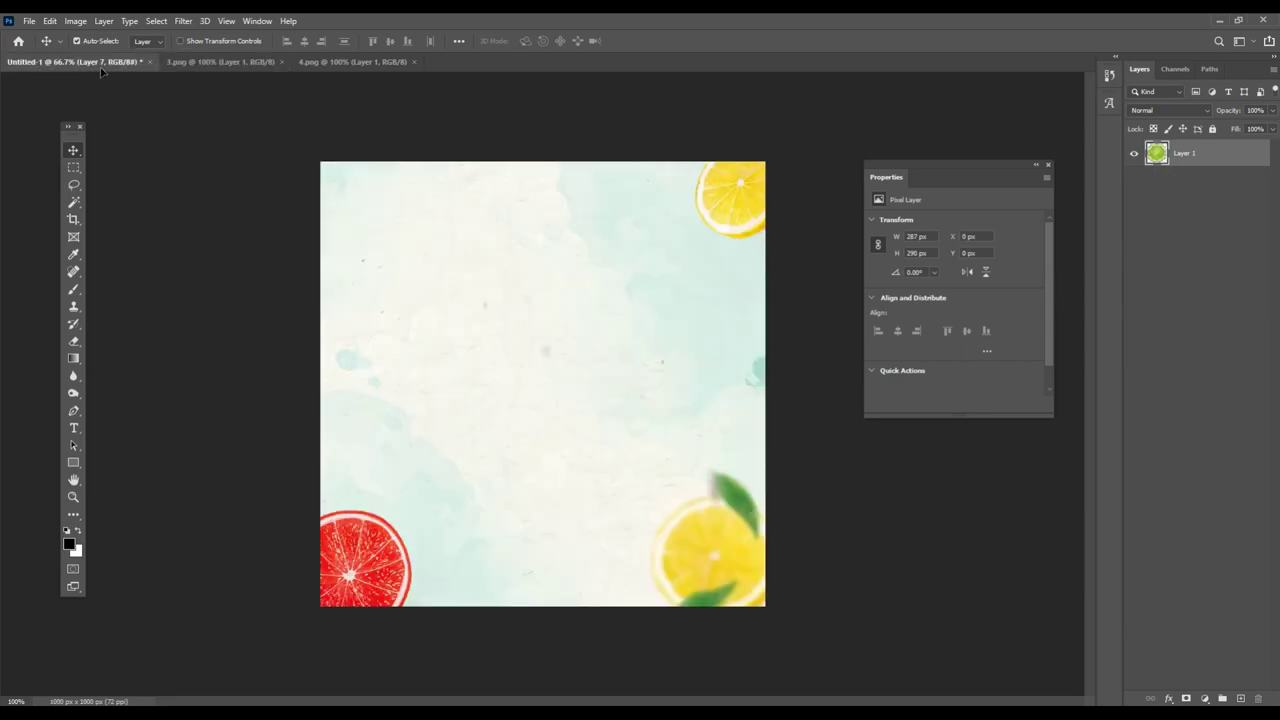
{"action": "mouse_move", "coordinate": [376, 250]}
{"action": "left_mouse_down"}
{"action": "mouse_move", "coordinate": [474, 303]}
{"action": "mouse_move", "coordinate": [348, 193]}
{"action": "left_mouse_up"}
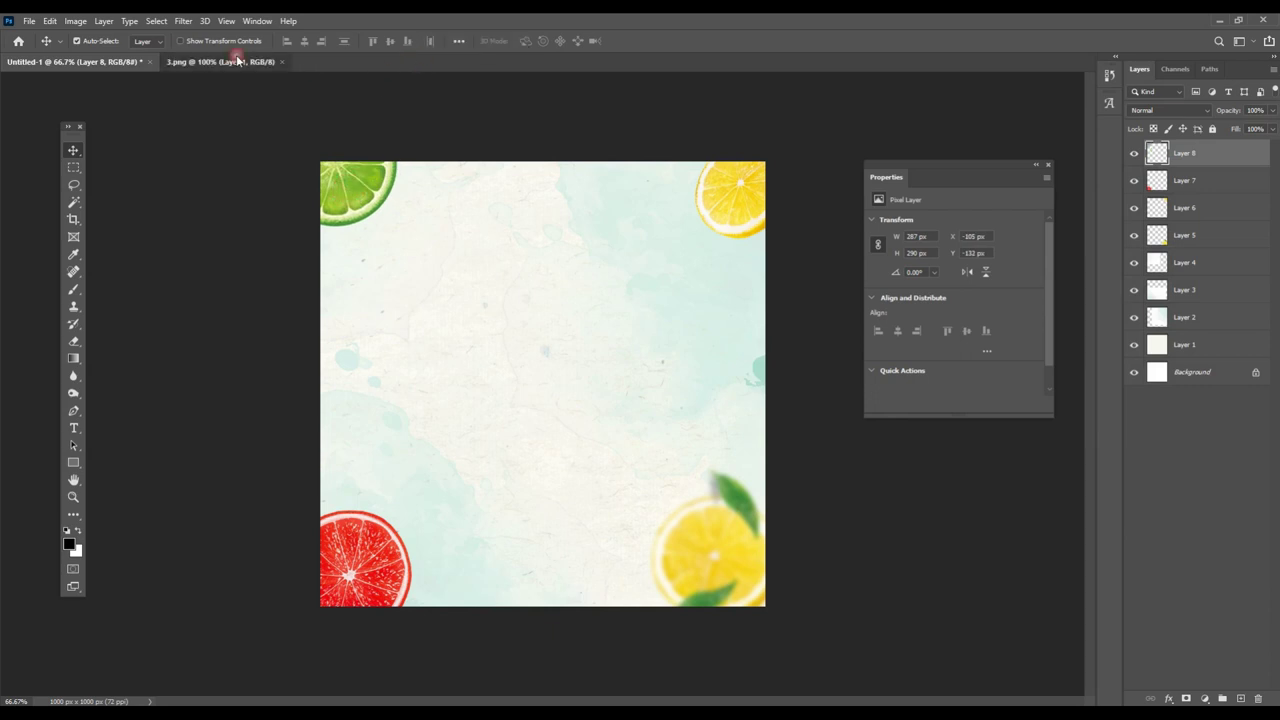
- Close 3.png and fine-tune the bottom-right lemon, top-left lime and bottom-left citrus positions
{"action": "left_click", "coordinate": [269, 63]}
{"action": "left_click", "coordinate": [282, 62]}
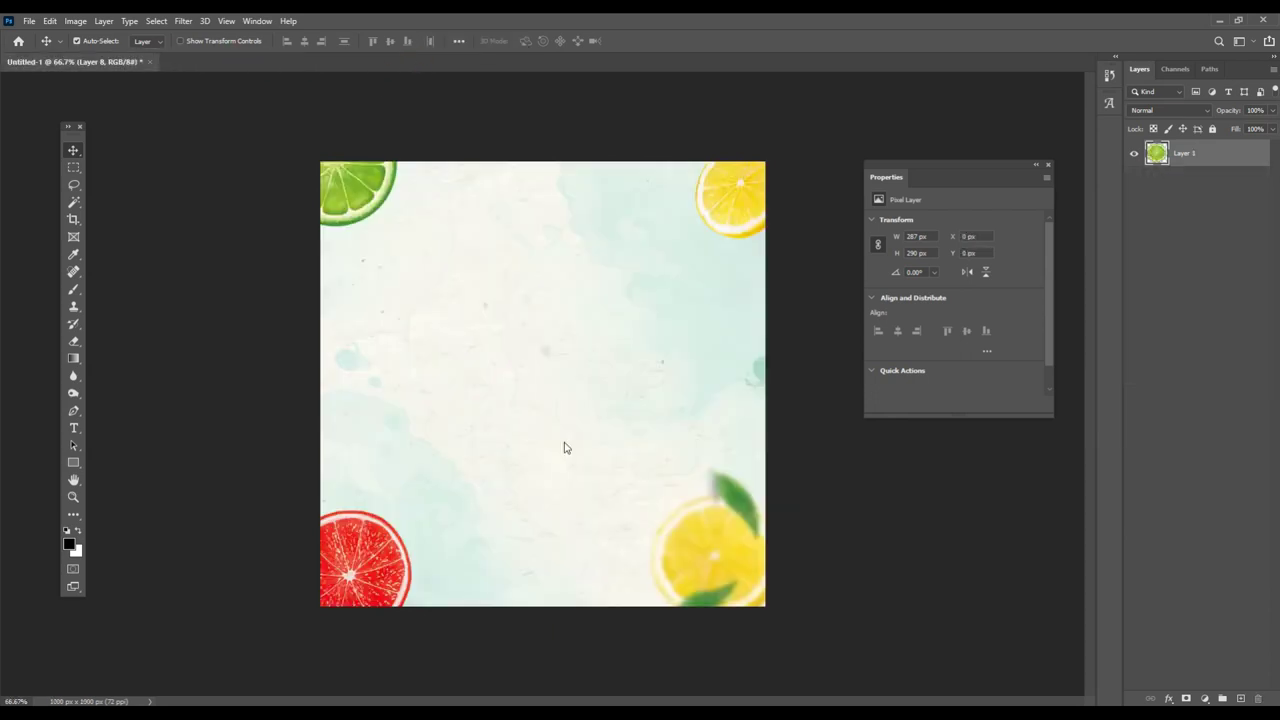
{"action": "left_click_drag", "start_coordinate": [729, 557], "coordinate": [734, 562]}
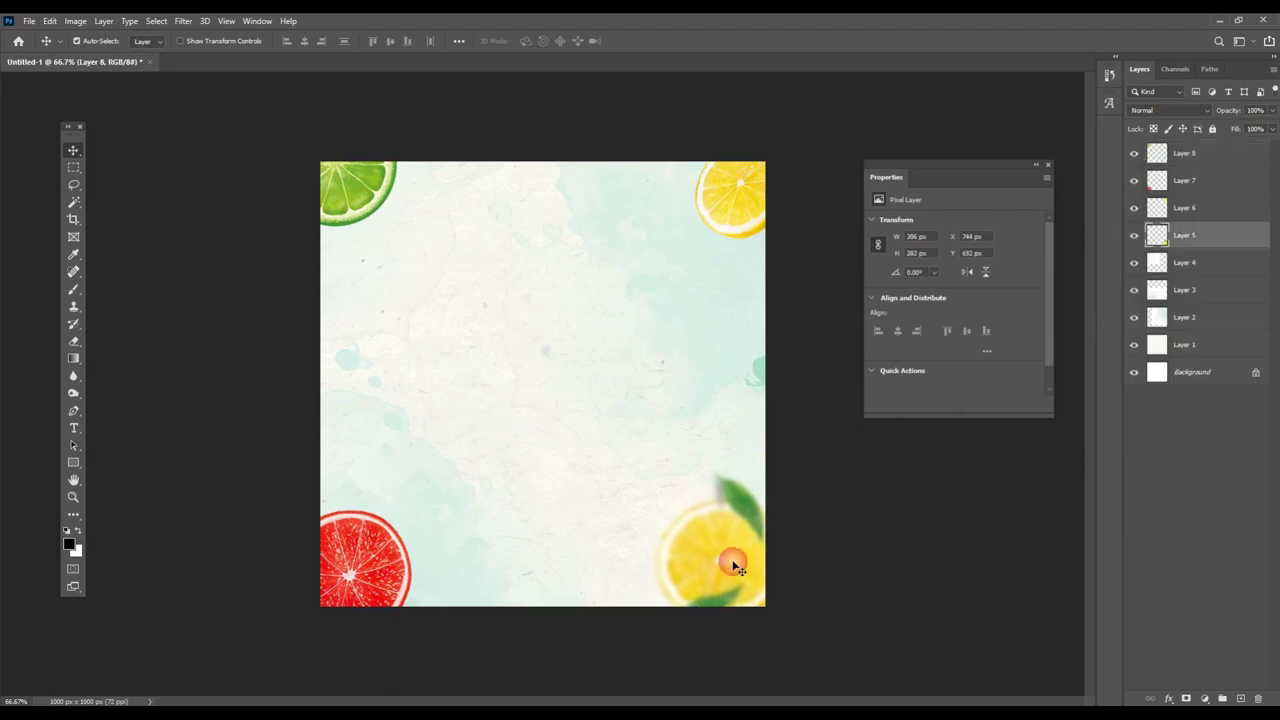
{"action": "left_click_drag", "start_coordinate": [366, 186], "coordinate": [366, 201]}
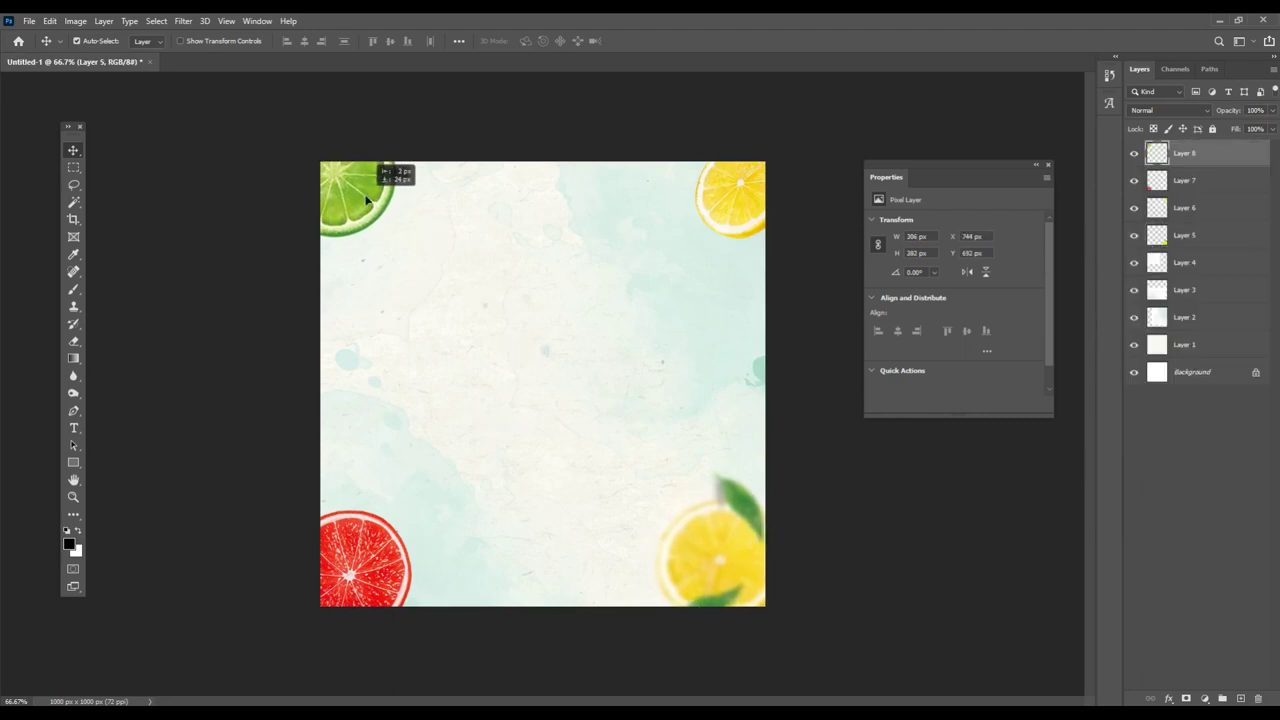
{"action": "left_click_drag", "start_coordinate": [368, 583], "coordinate": [420, 563]}
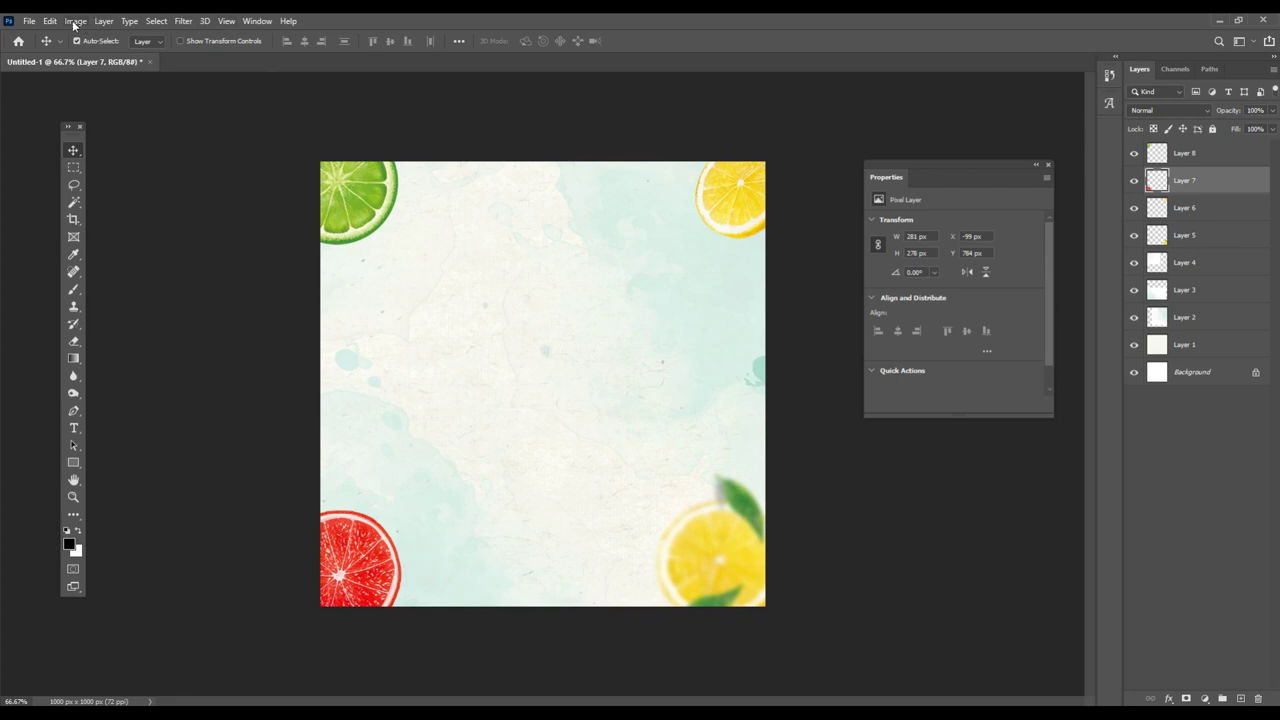
- Open the 2.png cocktails image from the post-13 folder as a second tab
{"action": "left_click", "coordinate": [31, 22]}
{"action": "key", "text": "Escape"}
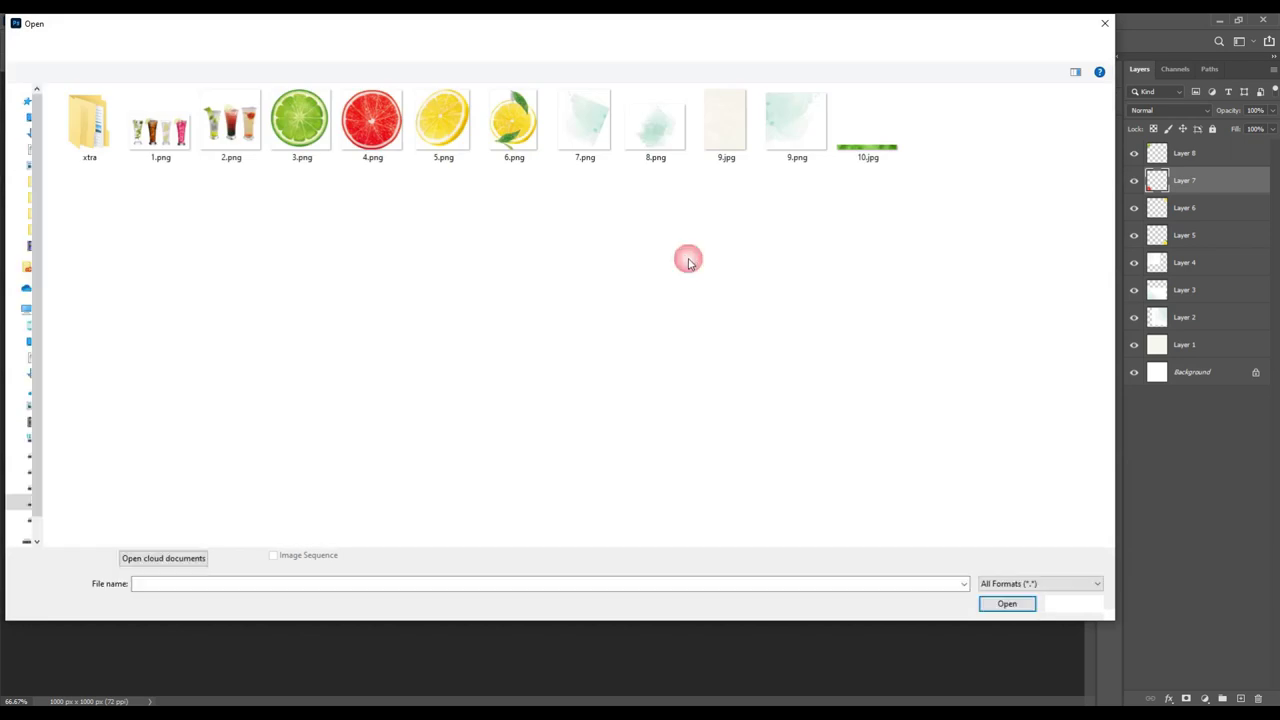
{"action": "left_click", "coordinate": [236, 145]}
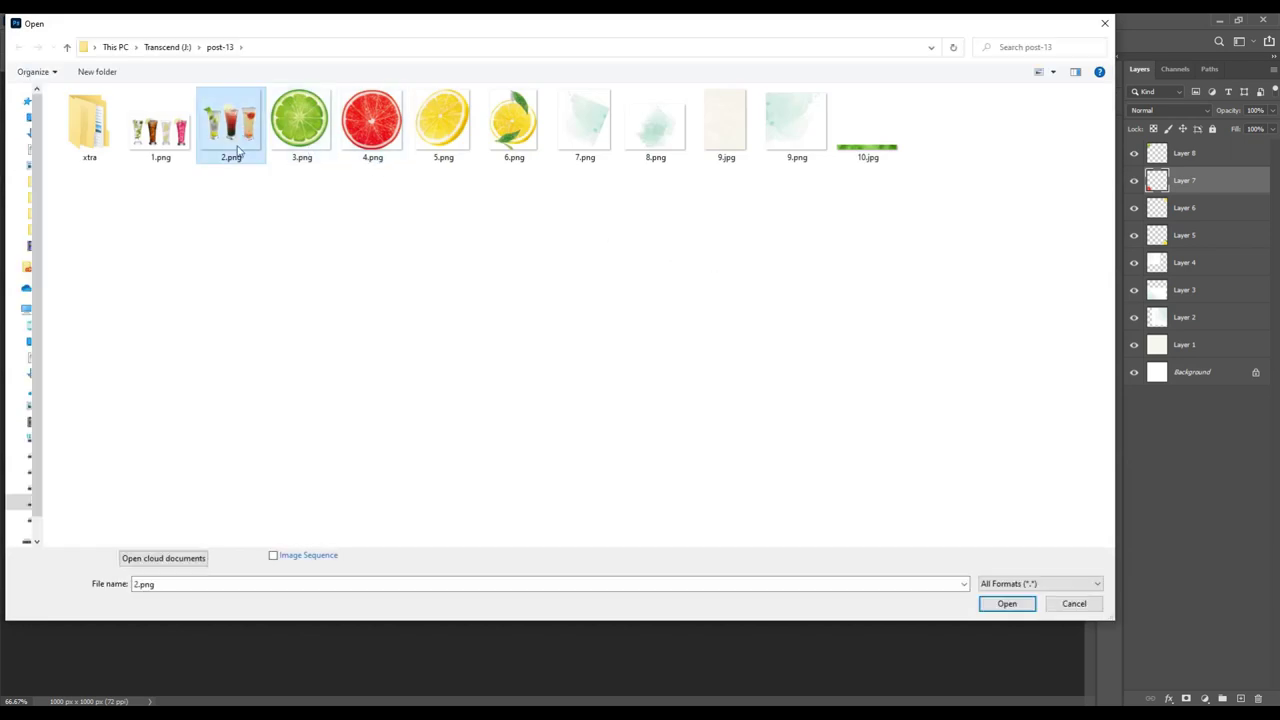
{"action": "left_click", "coordinate": [1008, 604]}
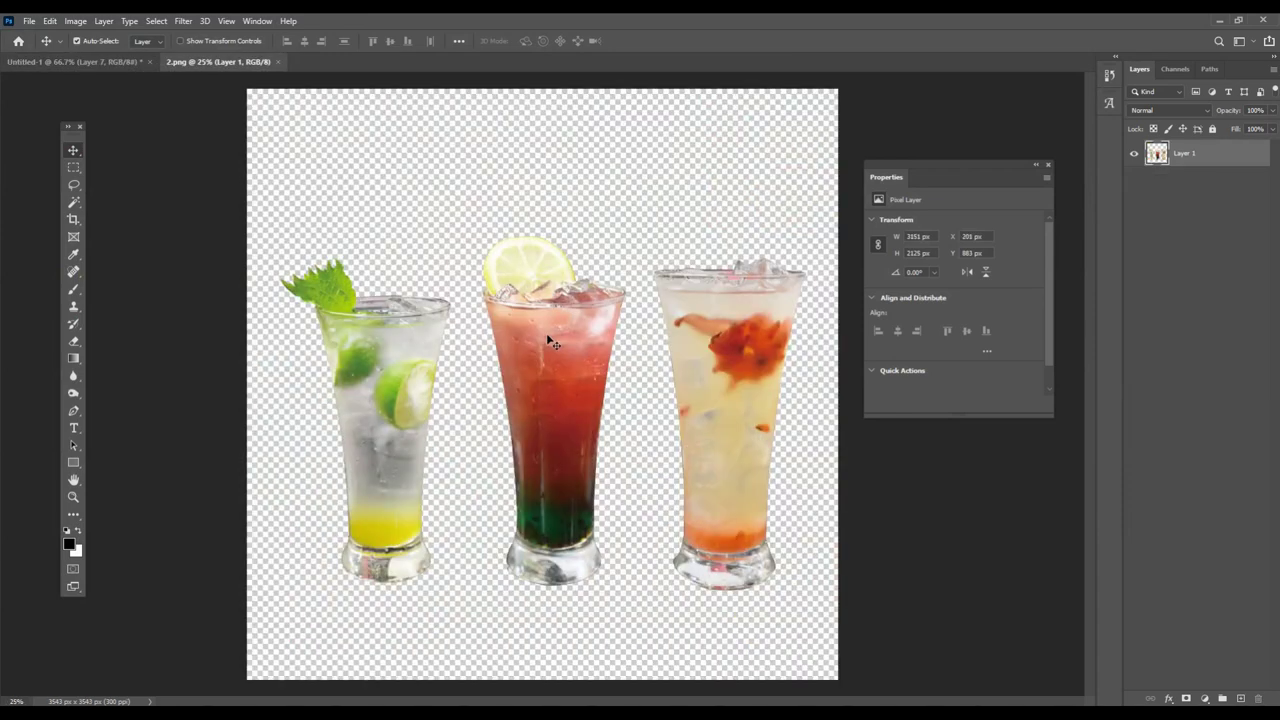
- Bring 2.png into Untitled-1 as Layer 9, scaled to about 27% and centred
{"action": "mouse_move", "coordinate": [548, 340]}
{"action": "left_mouse_down"}
{"action": "mouse_move", "coordinate": [113, 65]}
{"action": "mouse_move", "coordinate": [460, 340]}
{"action": "left_mouse_up"}
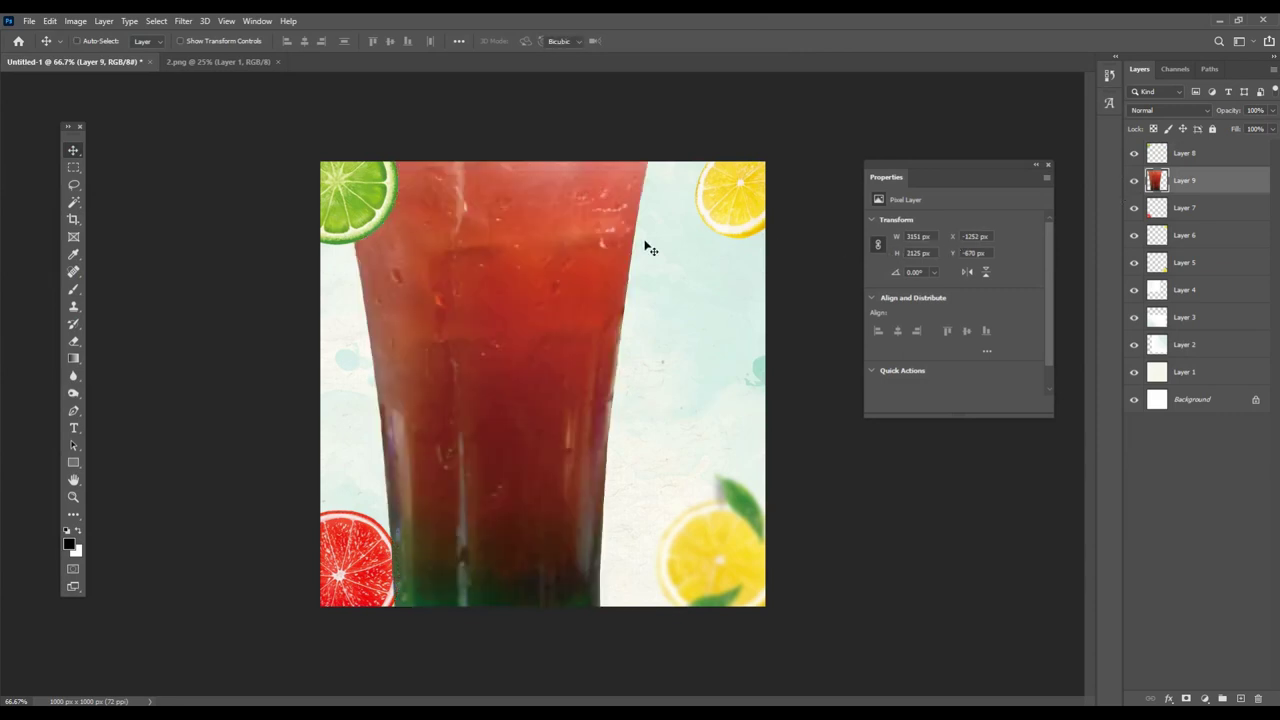
{"action": "key", "text": "ctrl+t"}
{"action": "left_click_drag", "start_coordinate": [401, 198], "coordinate": [766, 505]}
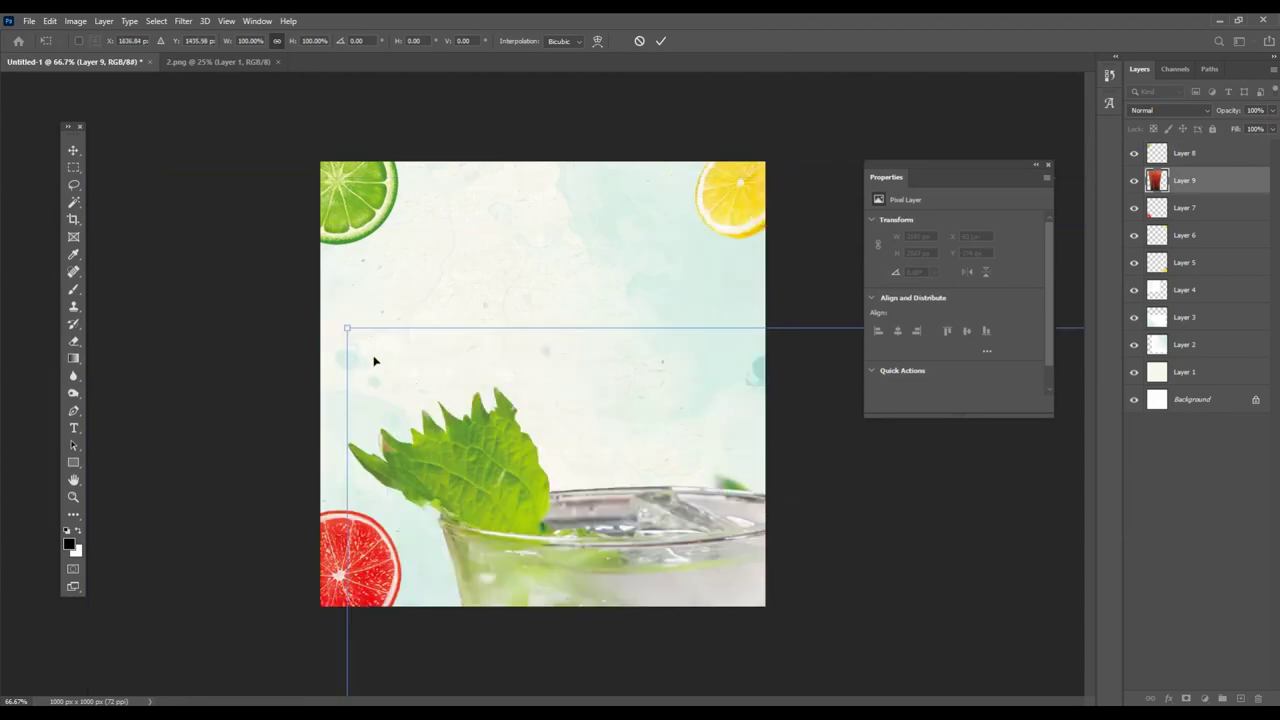
{"action": "left_click_drag", "start_coordinate": [346, 330], "coordinate": [714, 537]}
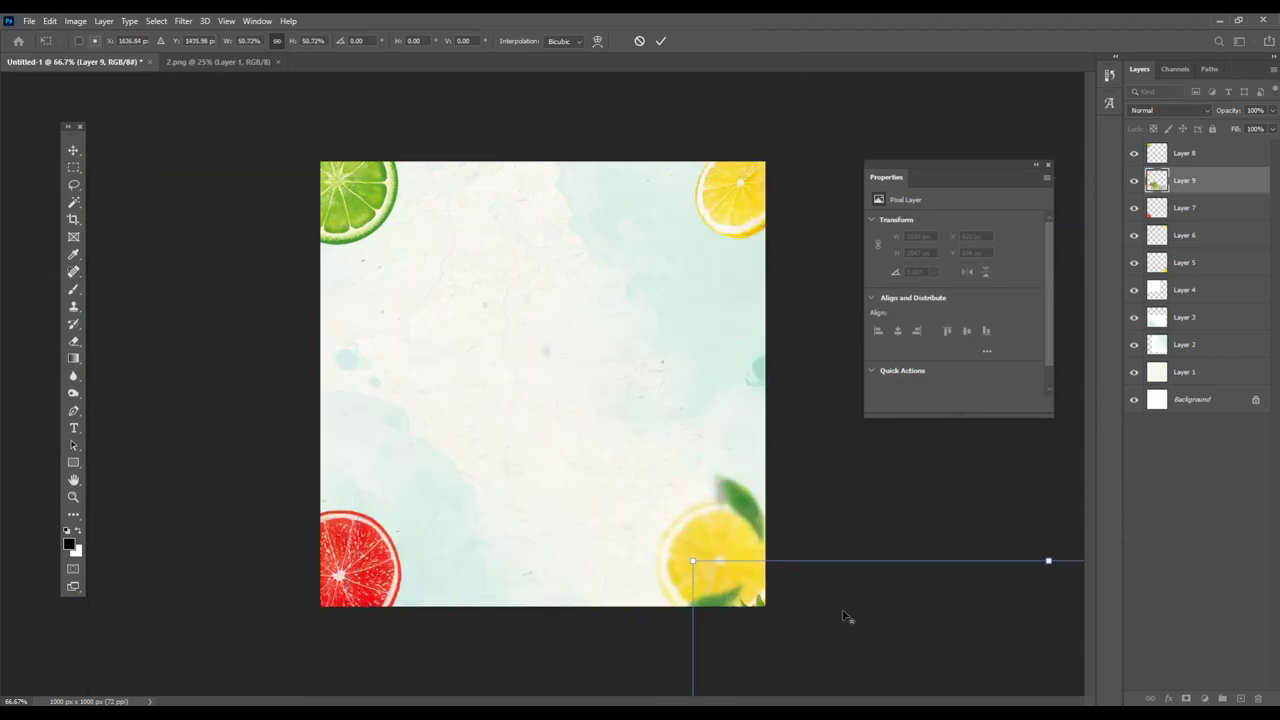
{"action": "key", "text": "ctrl+z"}
{"action": "mouse_move", "coordinate": [371, 277]}
{"action": "left_mouse_down"}
{"action": "mouse_move", "coordinate": [217, 193]}
{"action": "mouse_move", "coordinate": [363, 298]}
{"action": "mouse_move", "coordinate": [343, 285]}
{"action": "left_mouse_up"}
{"action": "left_click_drag", "start_coordinate": [613, 414], "coordinate": [617, 369]}
{"action": "key", "text": "Return"}
- Push the lemon, grapefruit and lime into their corners, lower the cocktails, and raise Layer 9 to the top
{"action": "left_click_drag", "start_coordinate": [726, 533], "coordinate": [750, 565]}
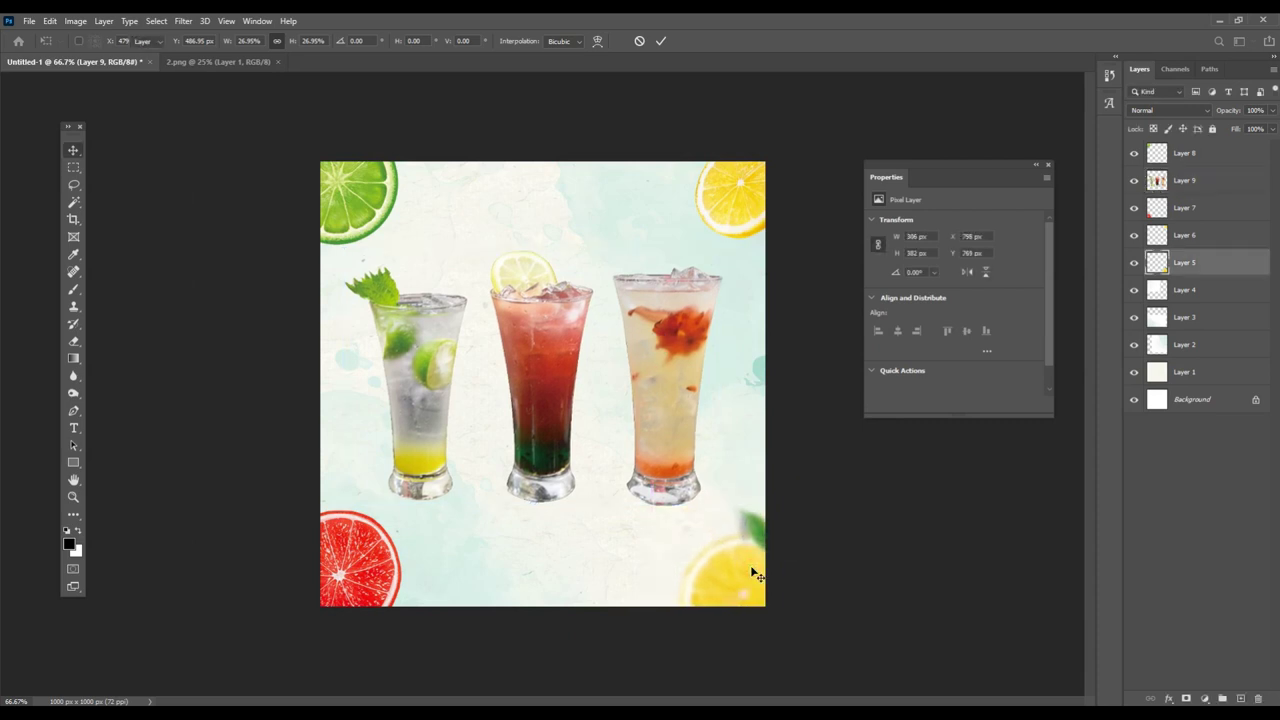
{"action": "left_click_drag", "start_coordinate": [370, 566], "coordinate": [362, 580]}
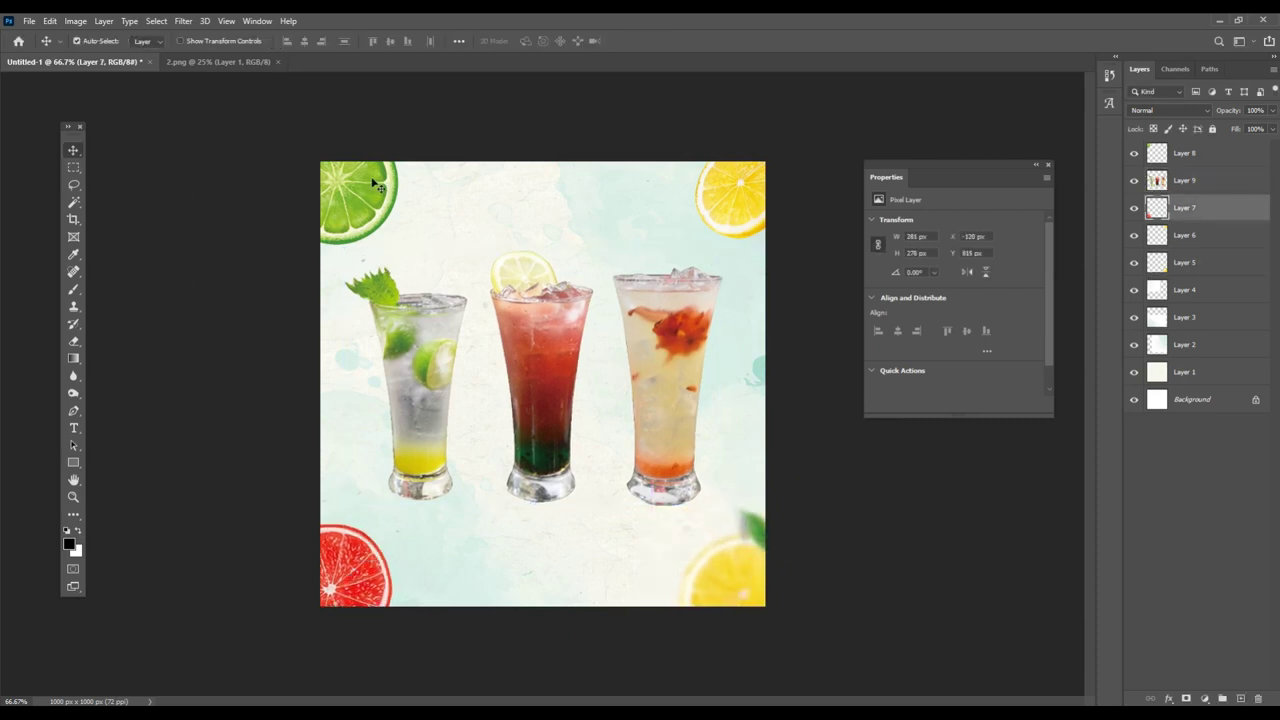
{"action": "left_click_drag", "start_coordinate": [375, 183], "coordinate": [358, 165]}
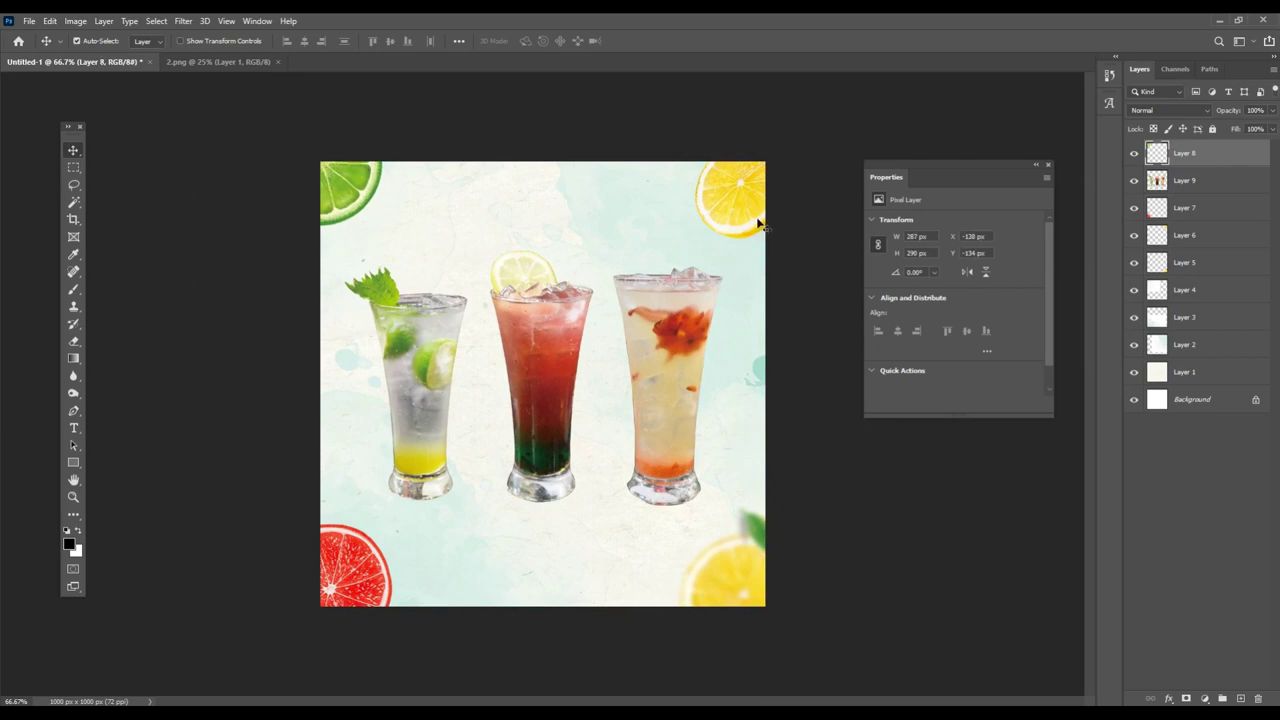
{"action": "left_click_drag", "start_coordinate": [653, 342], "coordinate": [659, 347]}
{"action": "left_click_drag", "start_coordinate": [1184, 172], "coordinate": [1184, 145]}
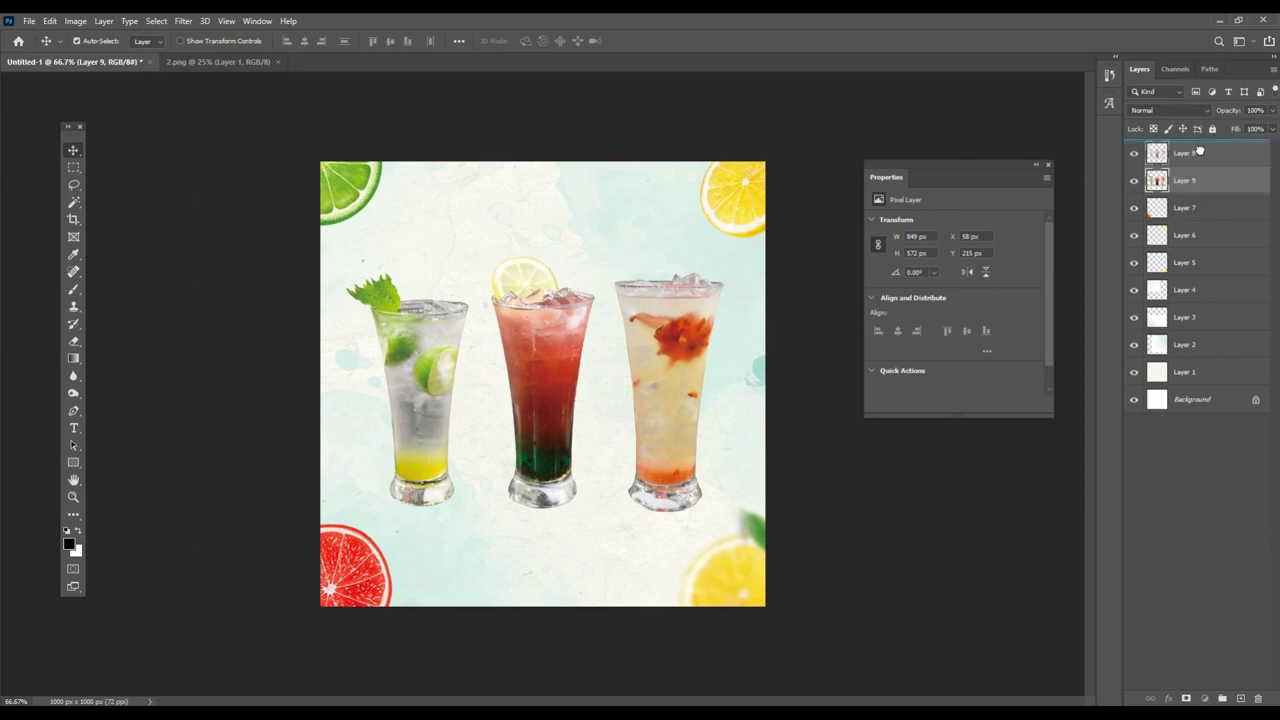
- Add a Hue/Saturation layer clipped to Layer 9 with Saturation +30, then reselect Layer 9
{"action": "left_click", "coordinate": [1205, 699]}
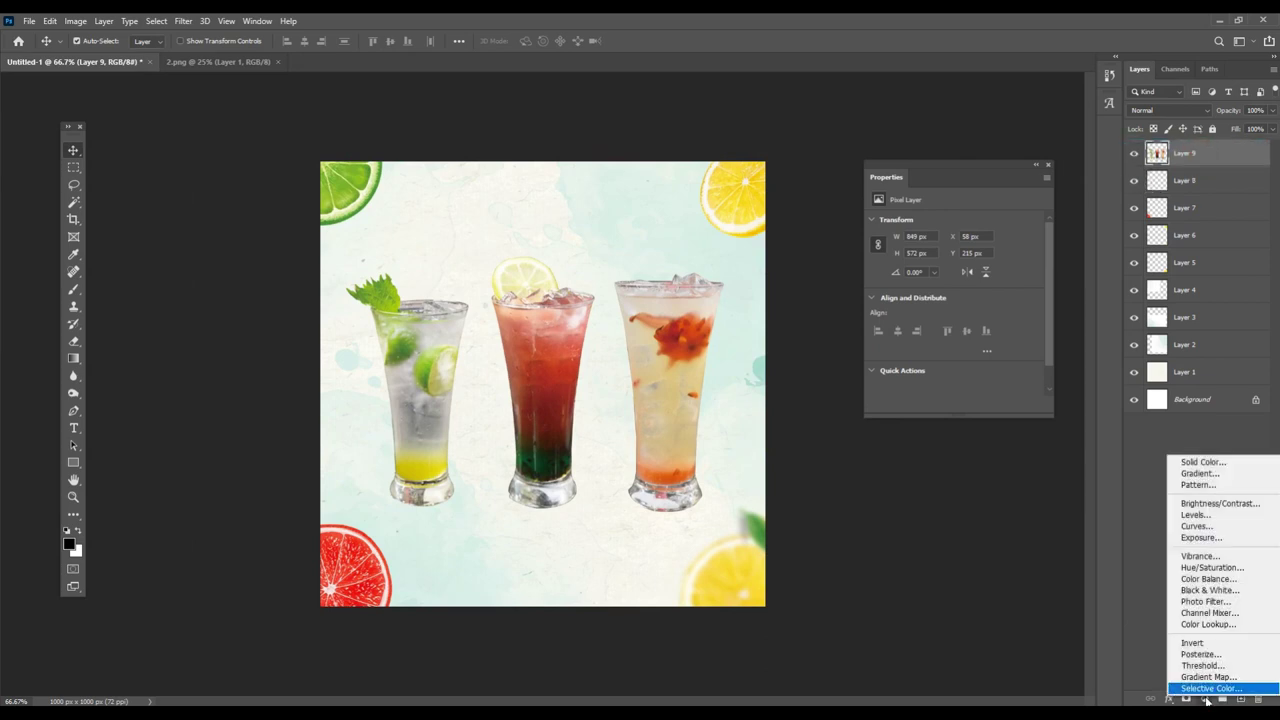
{"action": "left_click", "coordinate": [1237, 571]}
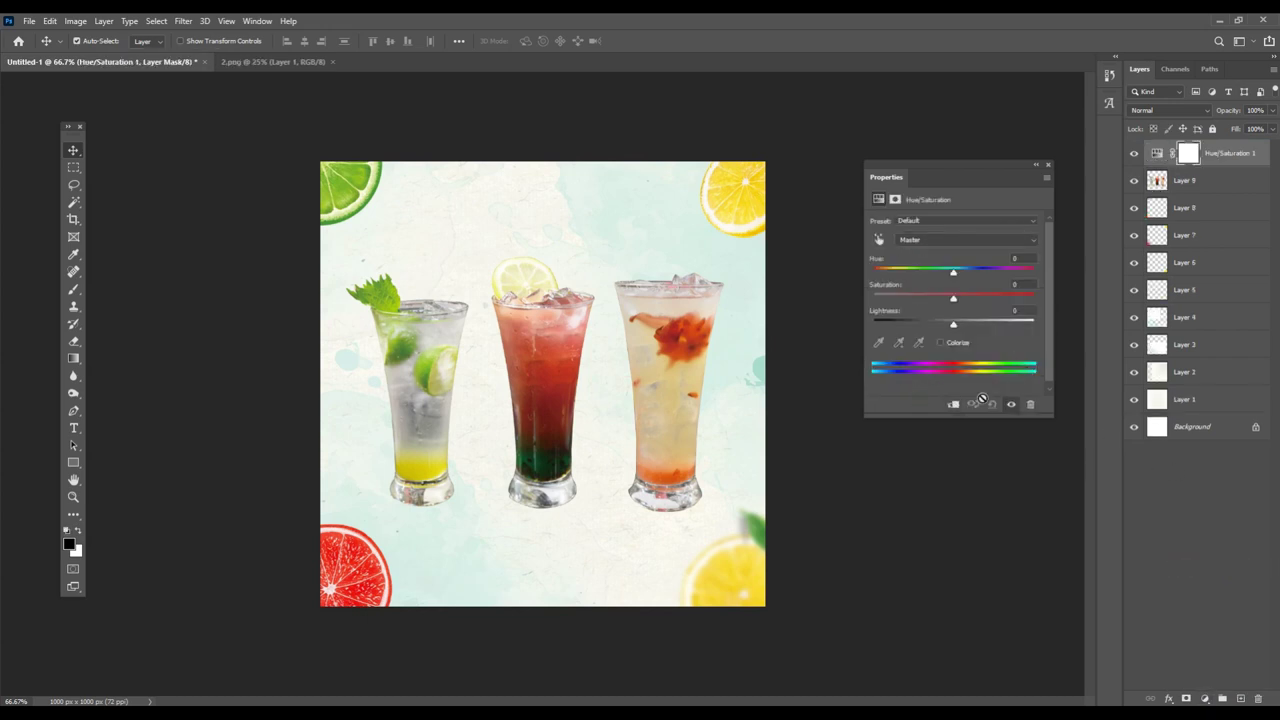
{"action": "left_click", "coordinate": [955, 405]}
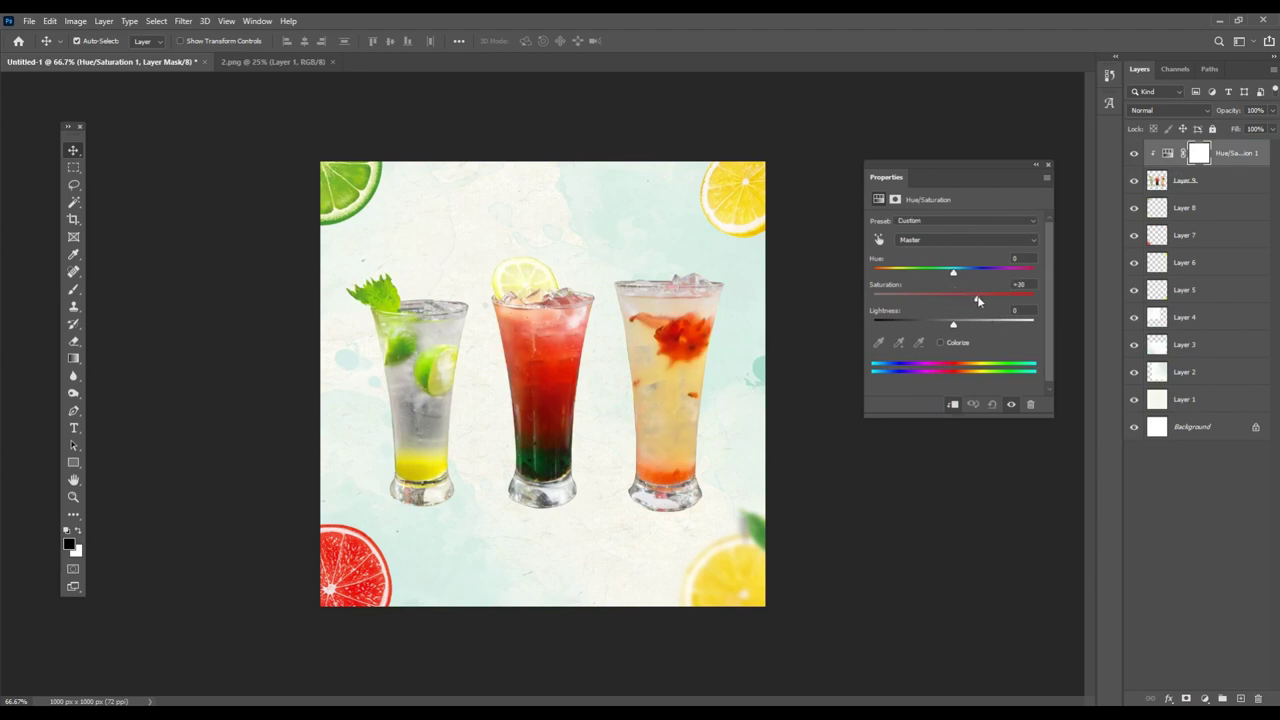
{"action": "left_click", "coordinate": [668, 360]}
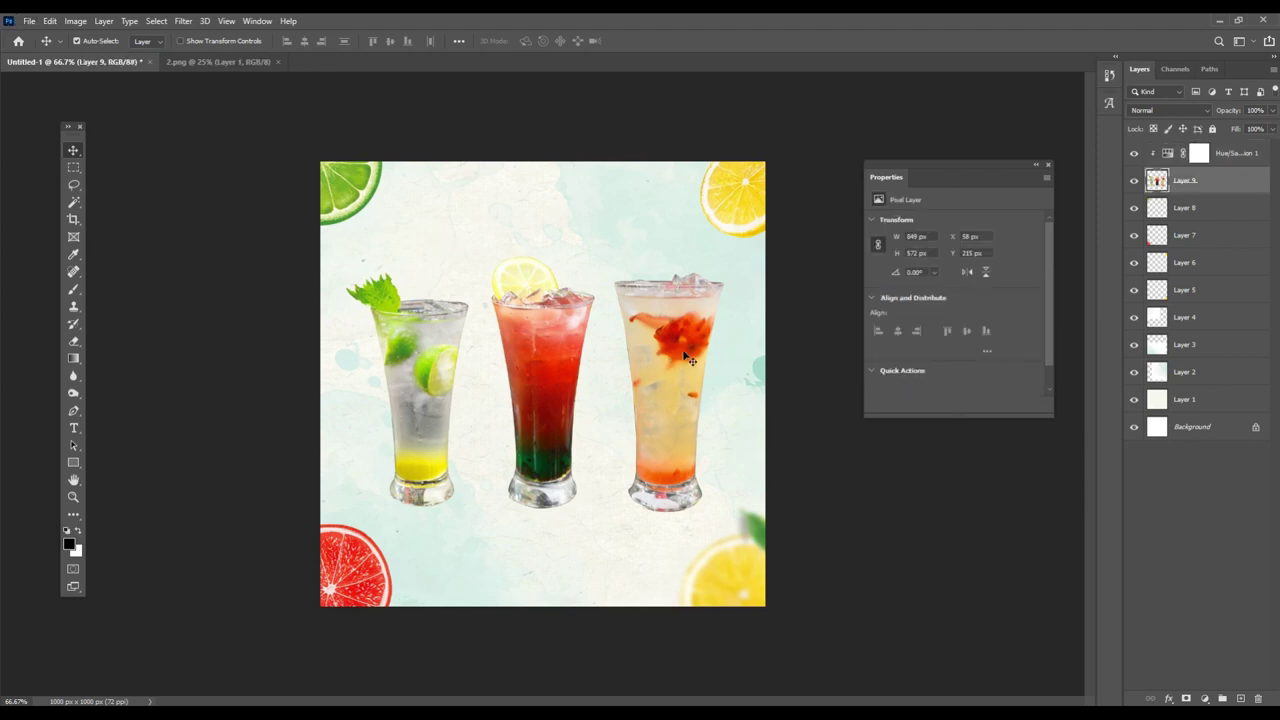
- Scale Layer 9's cocktails down to 89.92% (763 × 514 px) and close the Properties panel
{"action": "key", "text": "ctrl+t"}
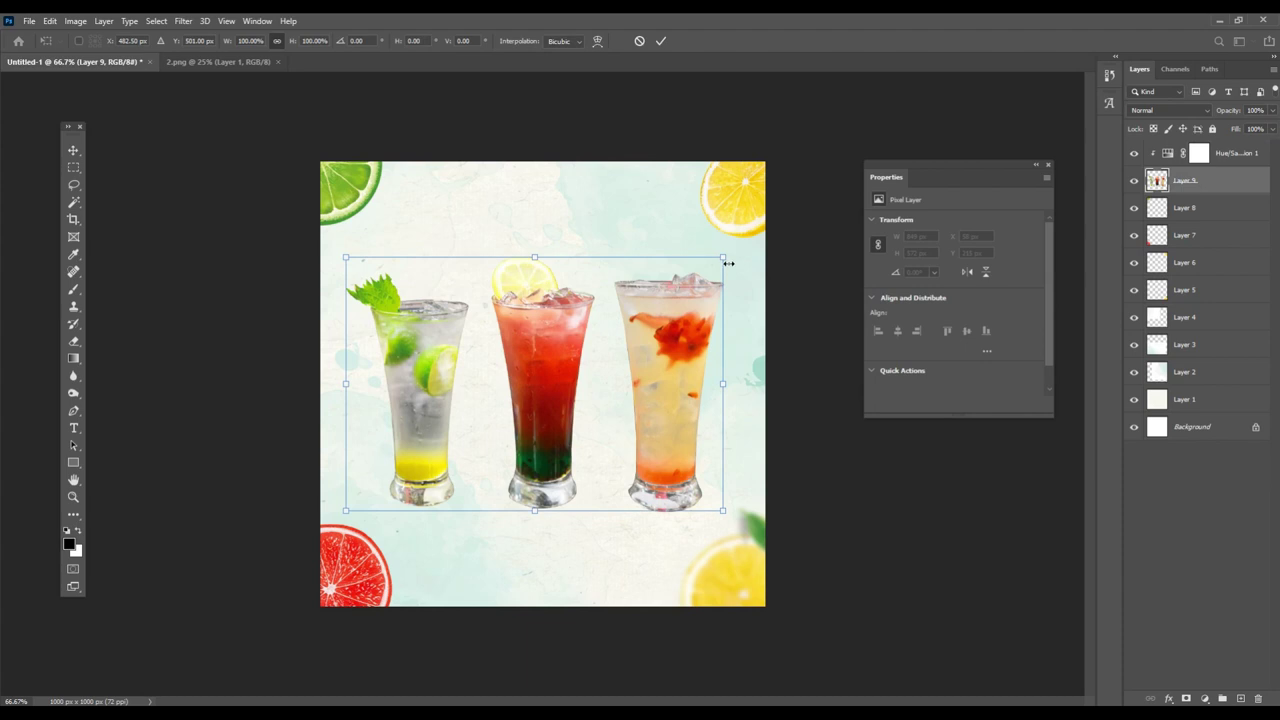
{"action": "left_click_drag", "start_coordinate": [727, 259], "coordinate": [706, 269]}
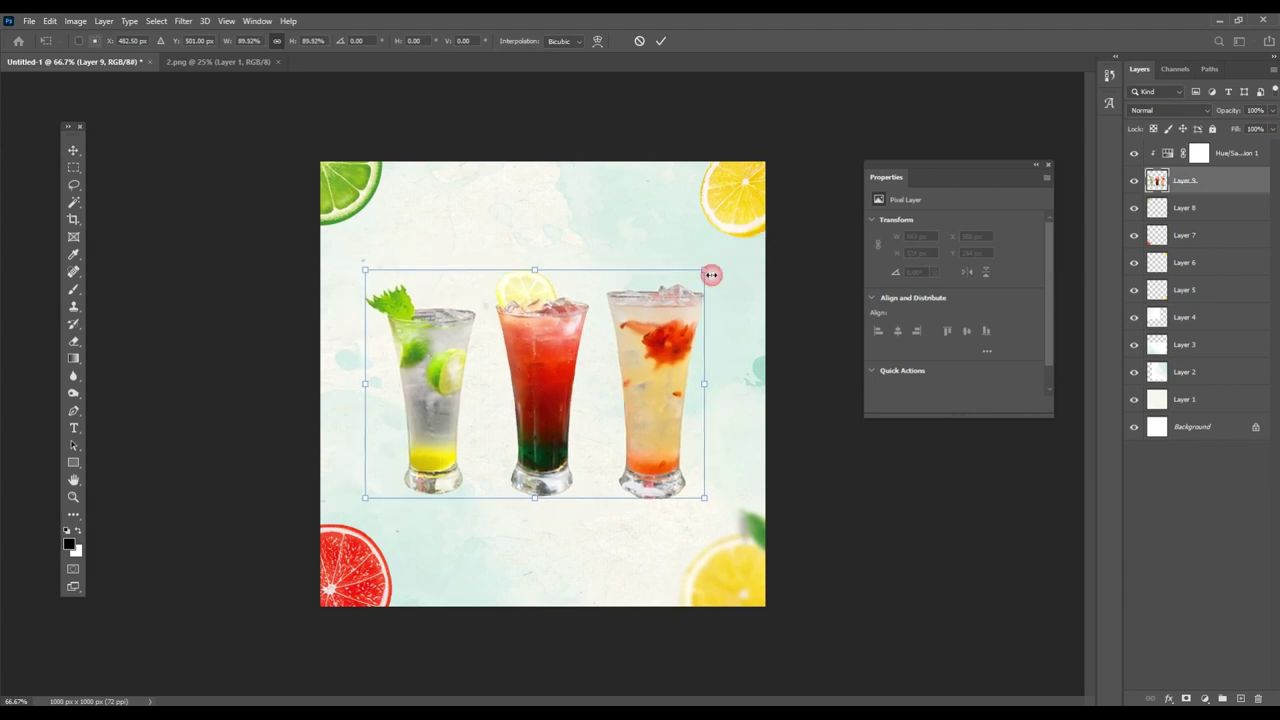
{"action": "key", "text": "Return"}
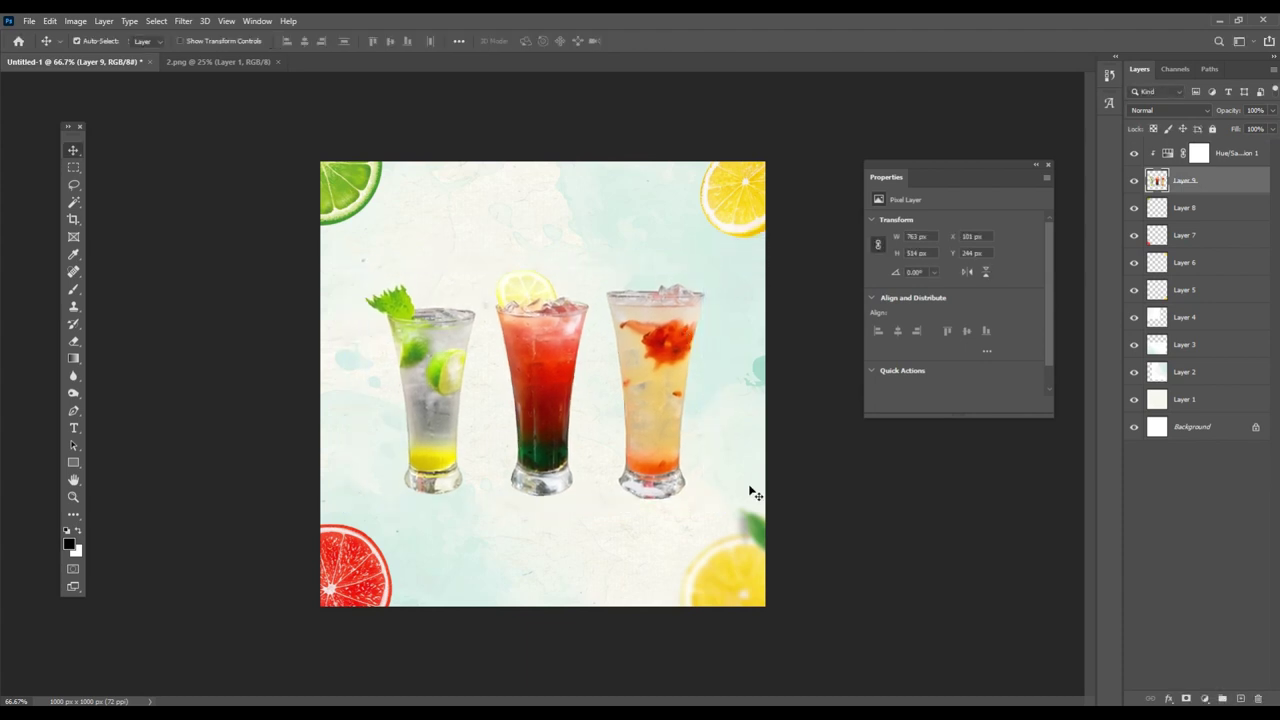
{"action": "key", "text": "alt+bracketright"}
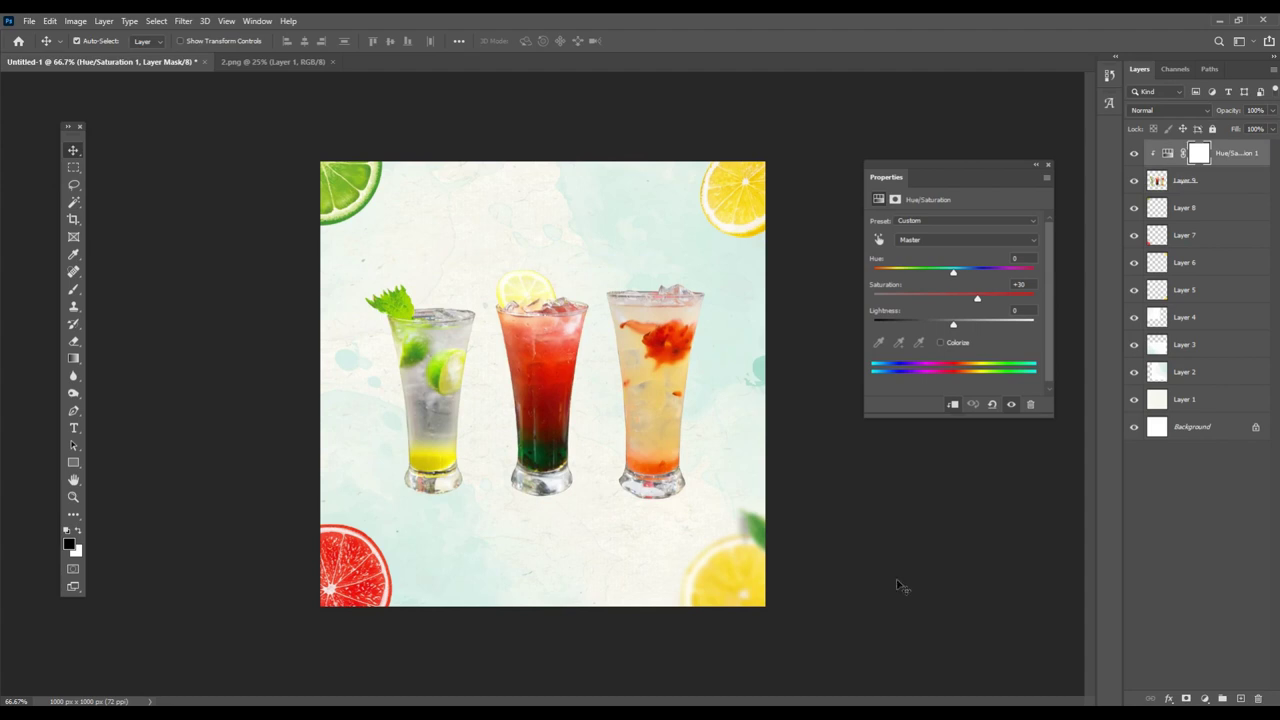
{"action": "left_click", "coordinate": [1048, 168]}
{"action": "left_click", "coordinate": [73, 427]}
- Type a 'Fresh Juice' title in Gloss And Bloom, coloured #8ec122 at 96 pt
{"action": "left_click", "coordinate": [448, 212]}
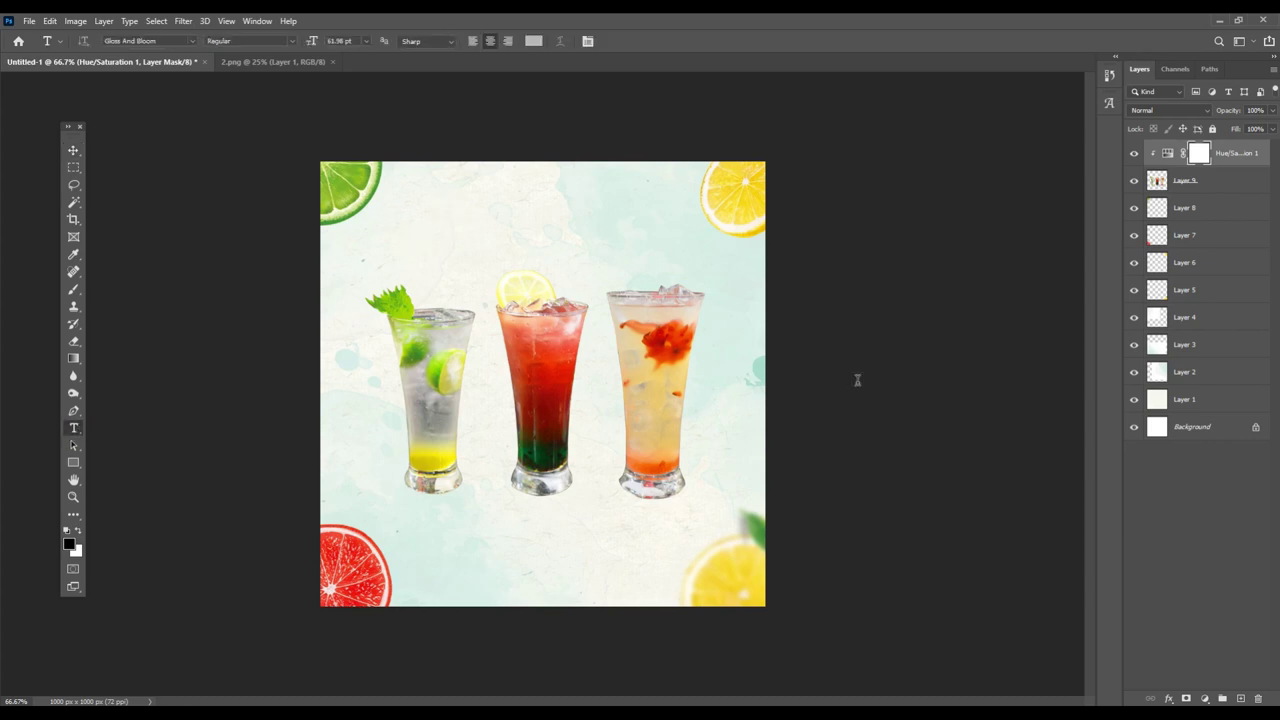
{"action": "type", "text": "Fresh Juice"}
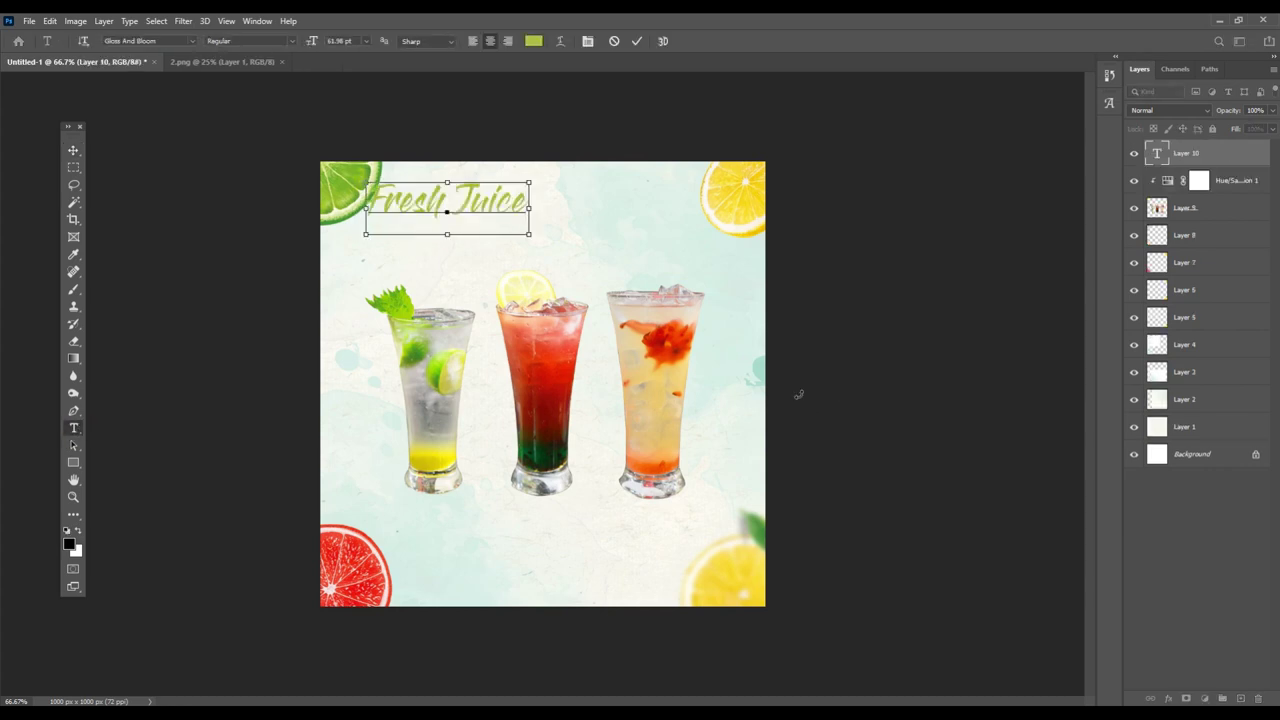
{"action": "key", "text": "ctrl+a"}
{"action": "left_click", "coordinate": [537, 47]}
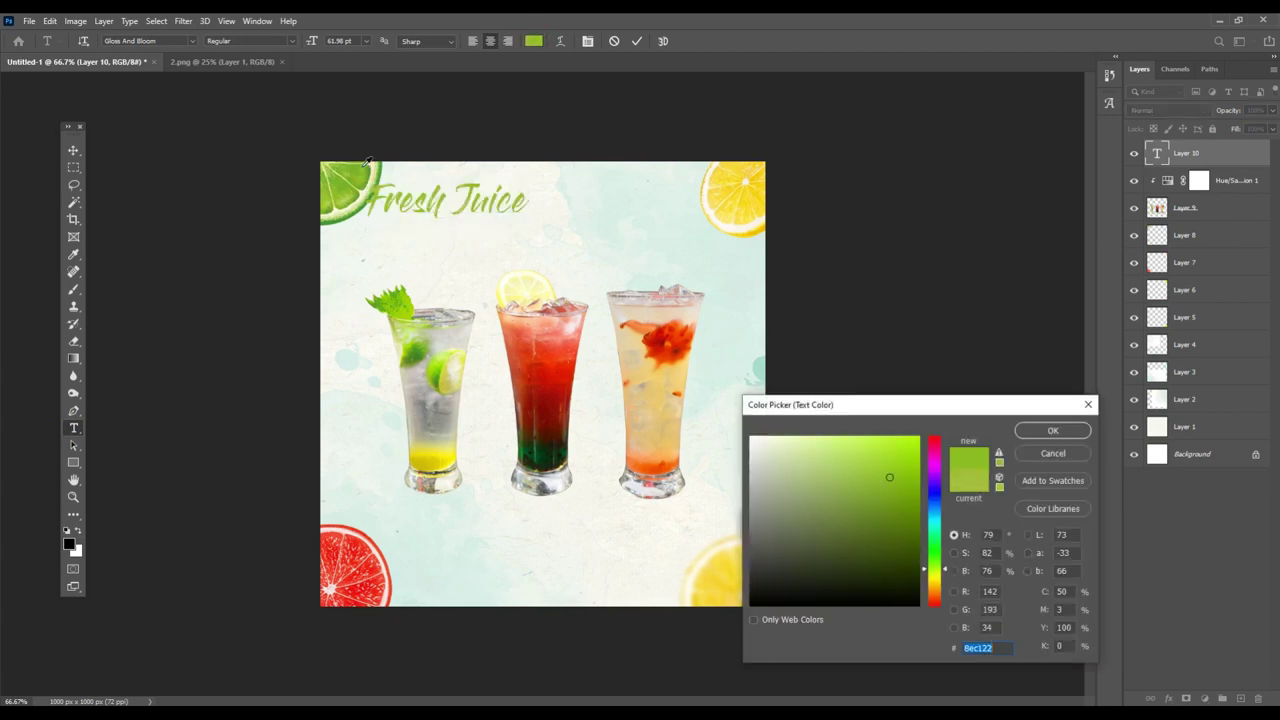
{"action": "left_click", "coordinate": [1053, 430]}
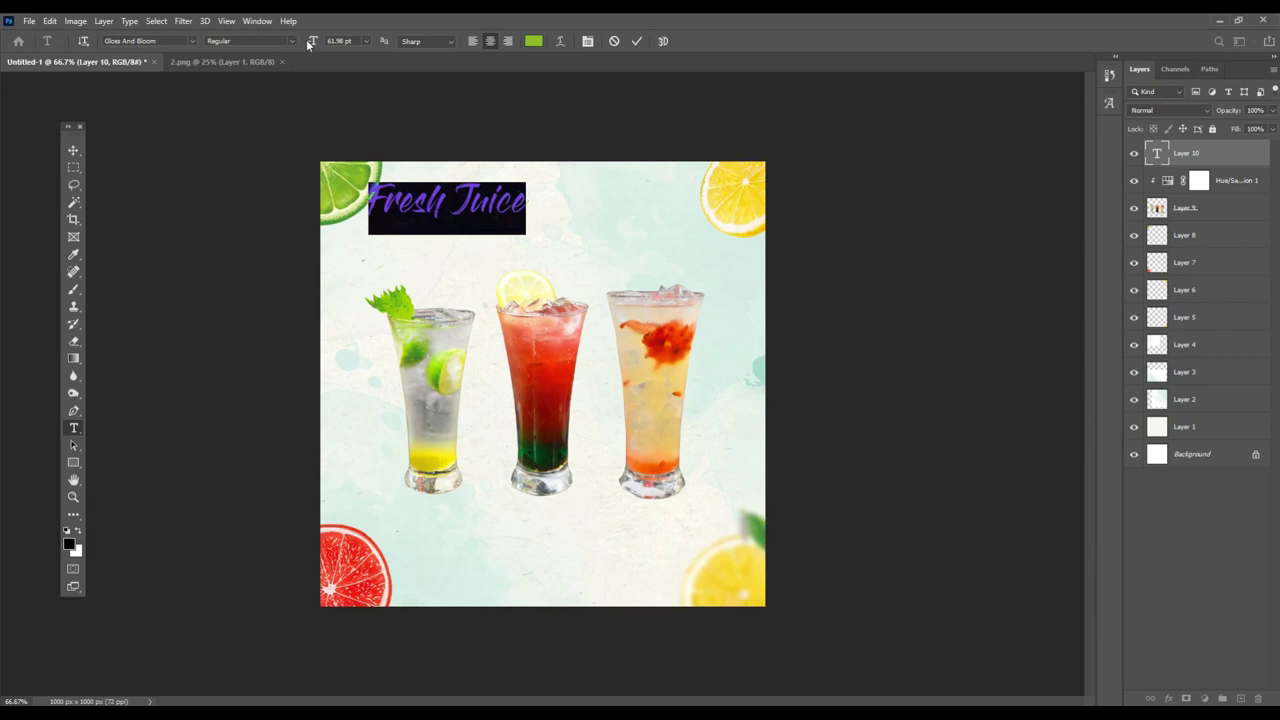
{"action": "left_click_drag", "start_coordinate": [309, 44], "coordinate": [333, 41]}
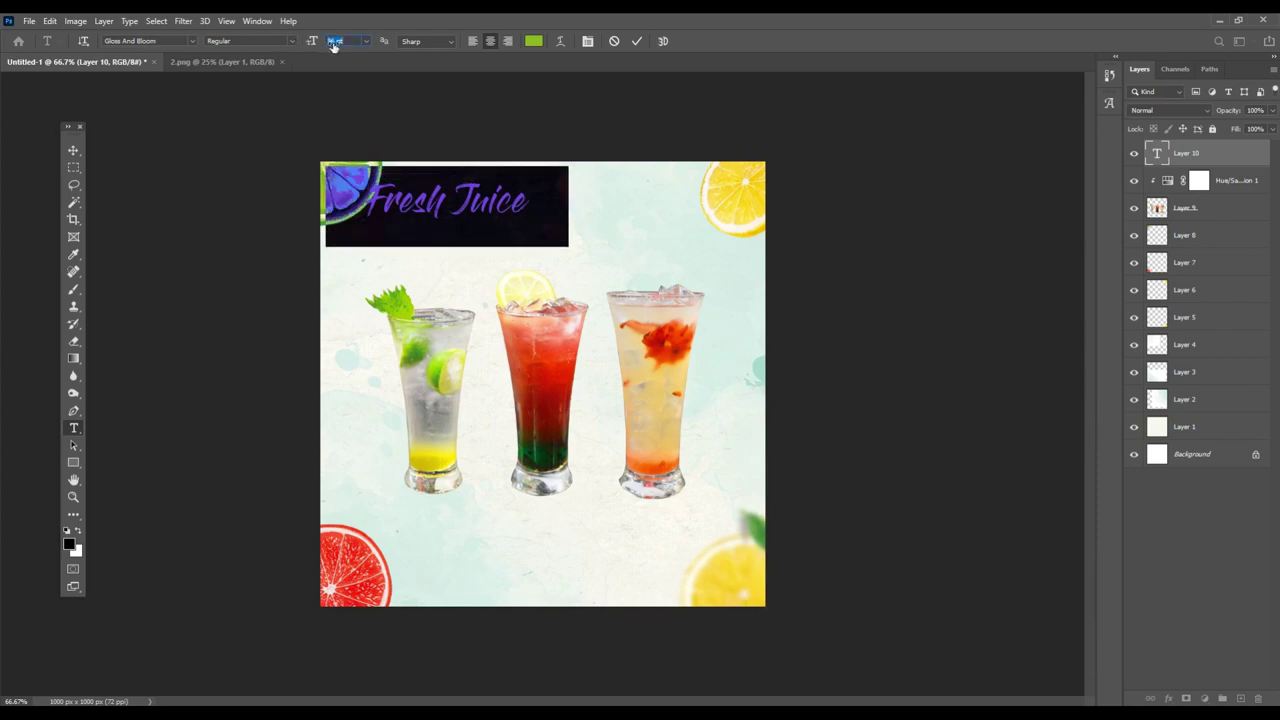
{"action": "left_click", "coordinate": [73, 150]}
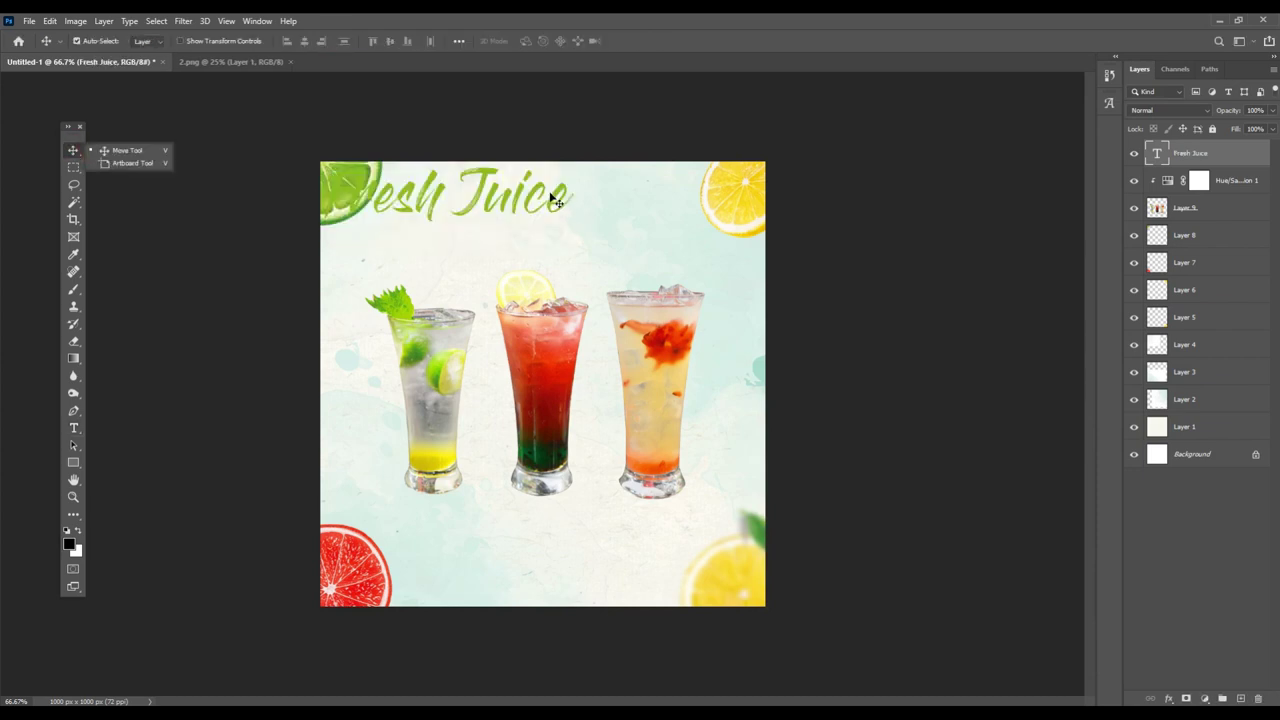
- Position the Fresh Juice title top-centre and lower the cocktails slightly
{"action": "left_click_drag", "start_coordinate": [545, 197], "coordinate": [637, 208]}
{"action": "left_click_drag", "start_coordinate": [648, 331], "coordinate": [648, 350]}
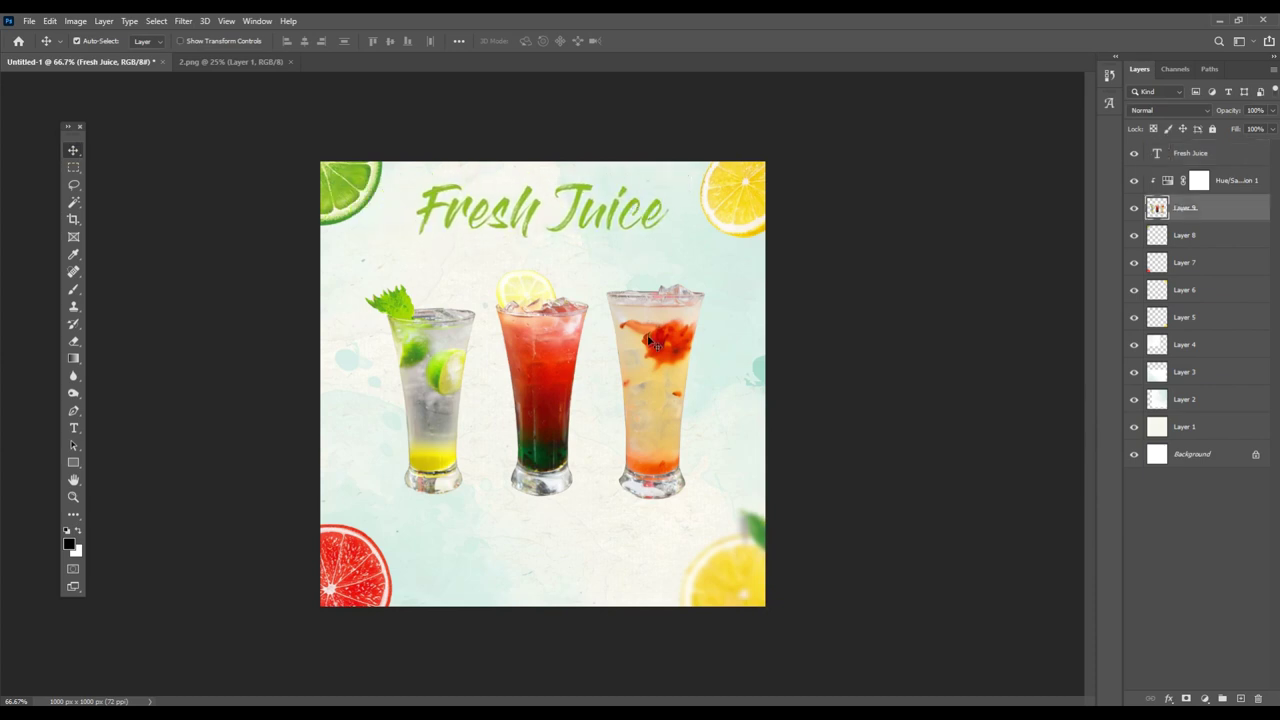
{"action": "left_click", "coordinate": [603, 220]}
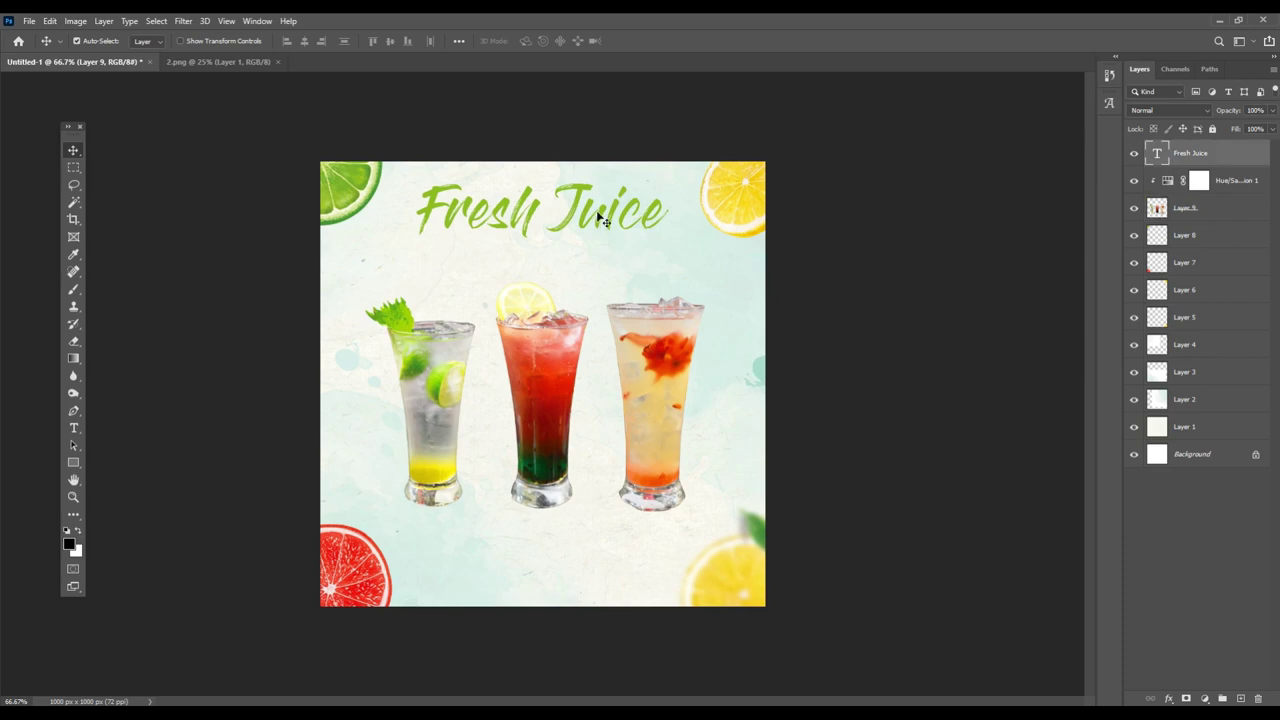
{"action": "left_click_drag", "start_coordinate": [603, 220], "coordinate": [603, 226]}
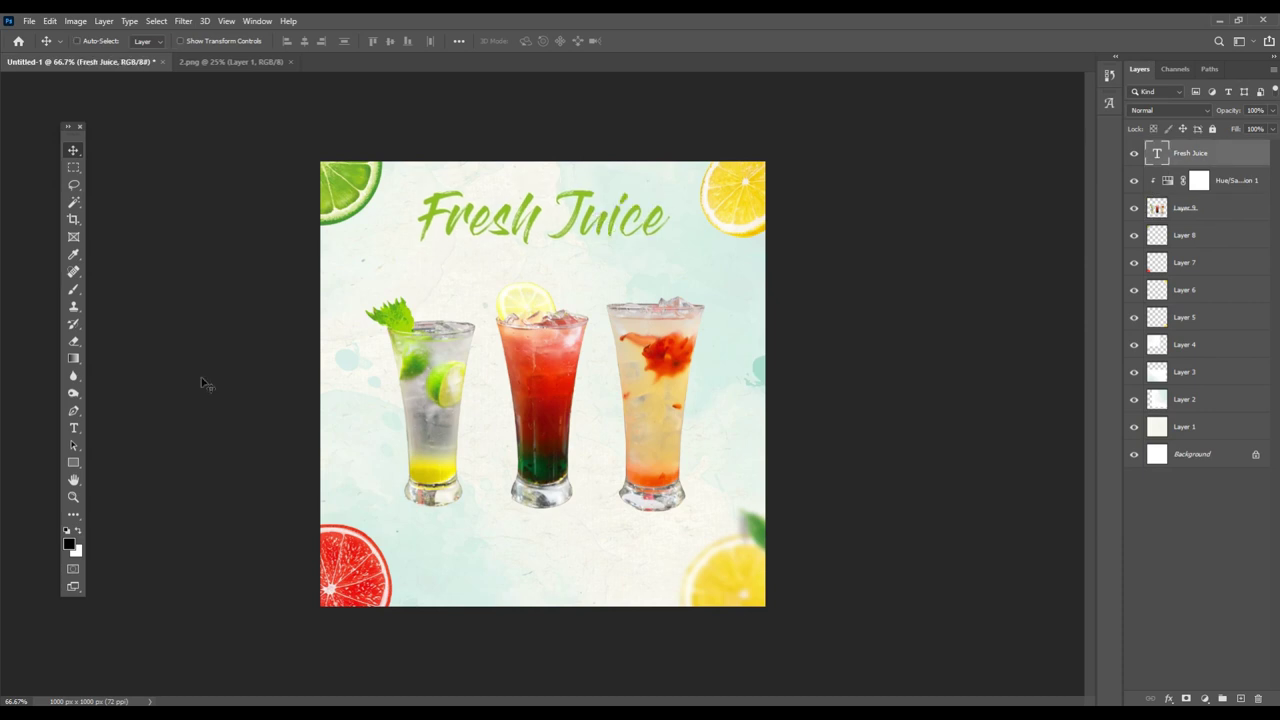
- Paste a new 'Made for fresh fruits' text layer and set it in Open Sans
{"action": "left_click", "coordinate": [73, 428]}
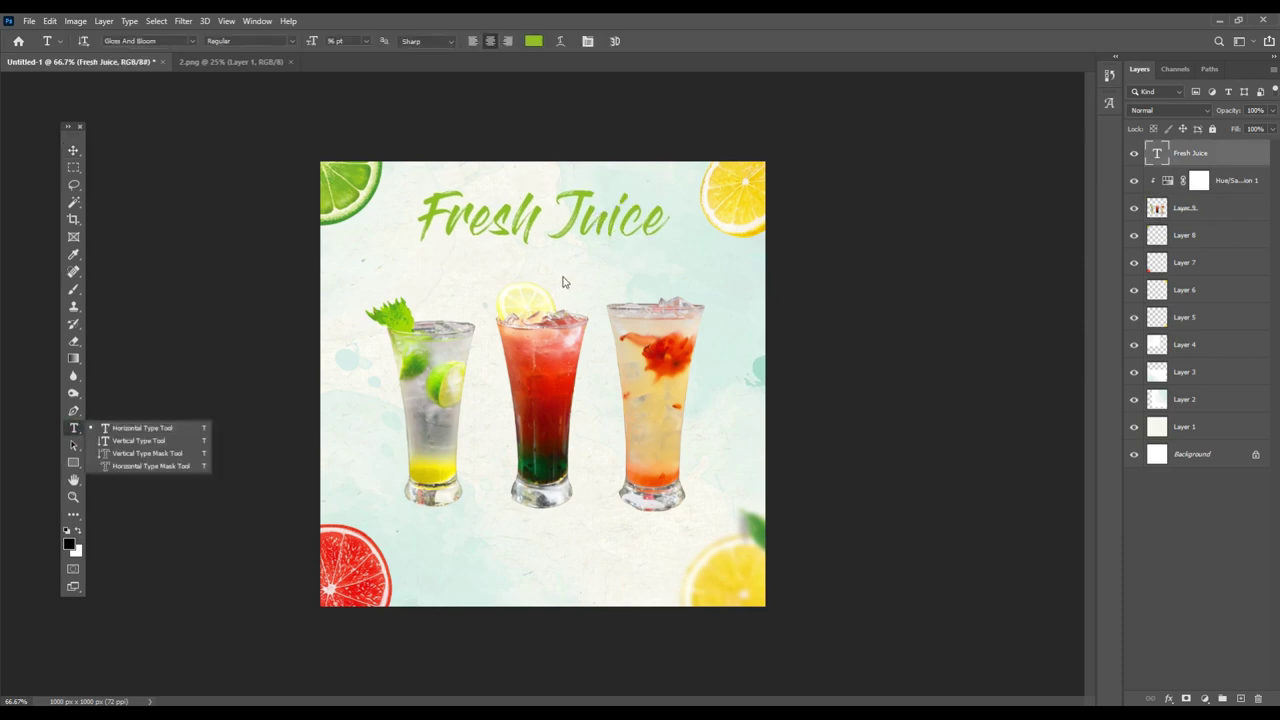
{"action": "left_click", "coordinate": [446, 262]}
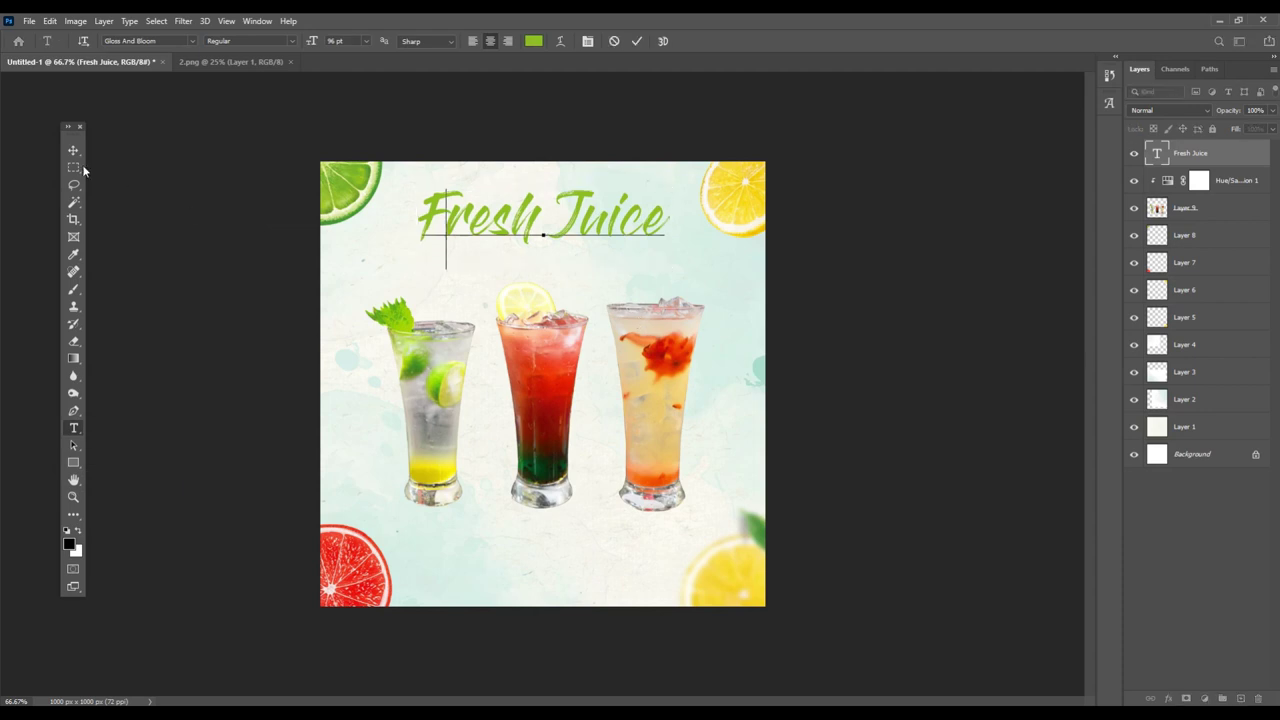
{"action": "left_click", "coordinate": [73, 150]}
{"action": "left_click", "coordinate": [73, 428]}
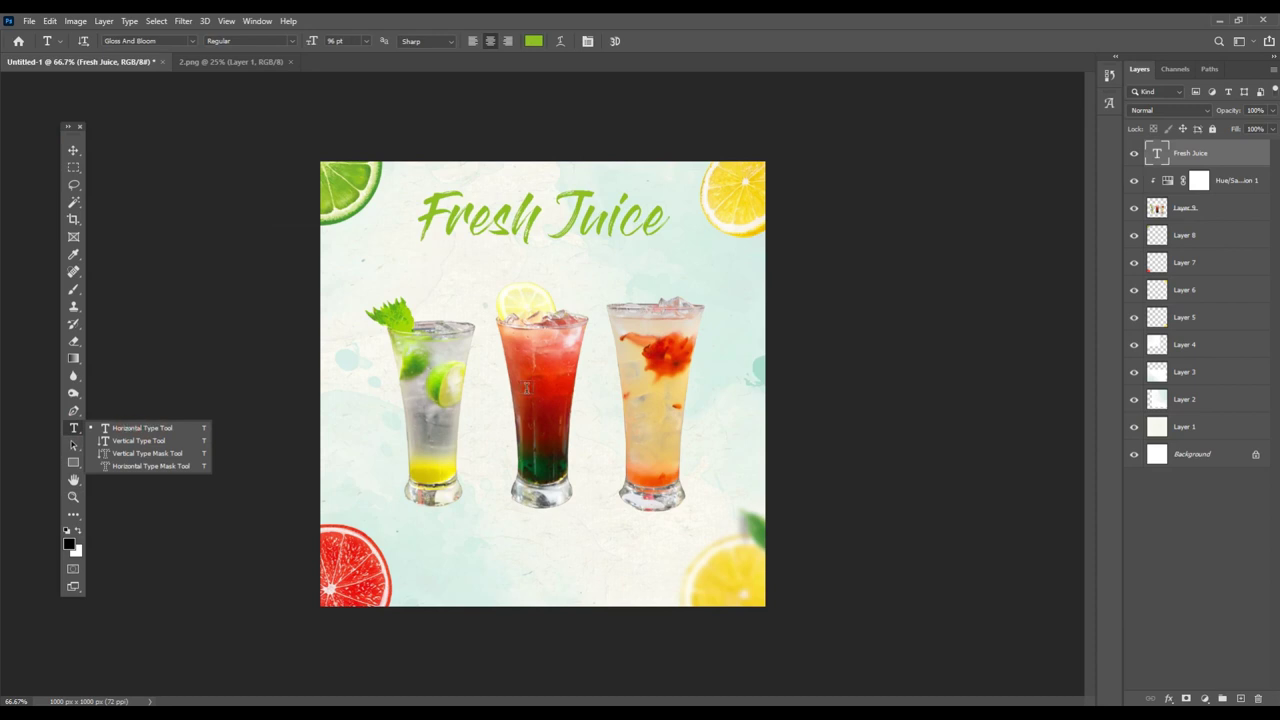
{"action": "left_click", "coordinate": [526, 388]}
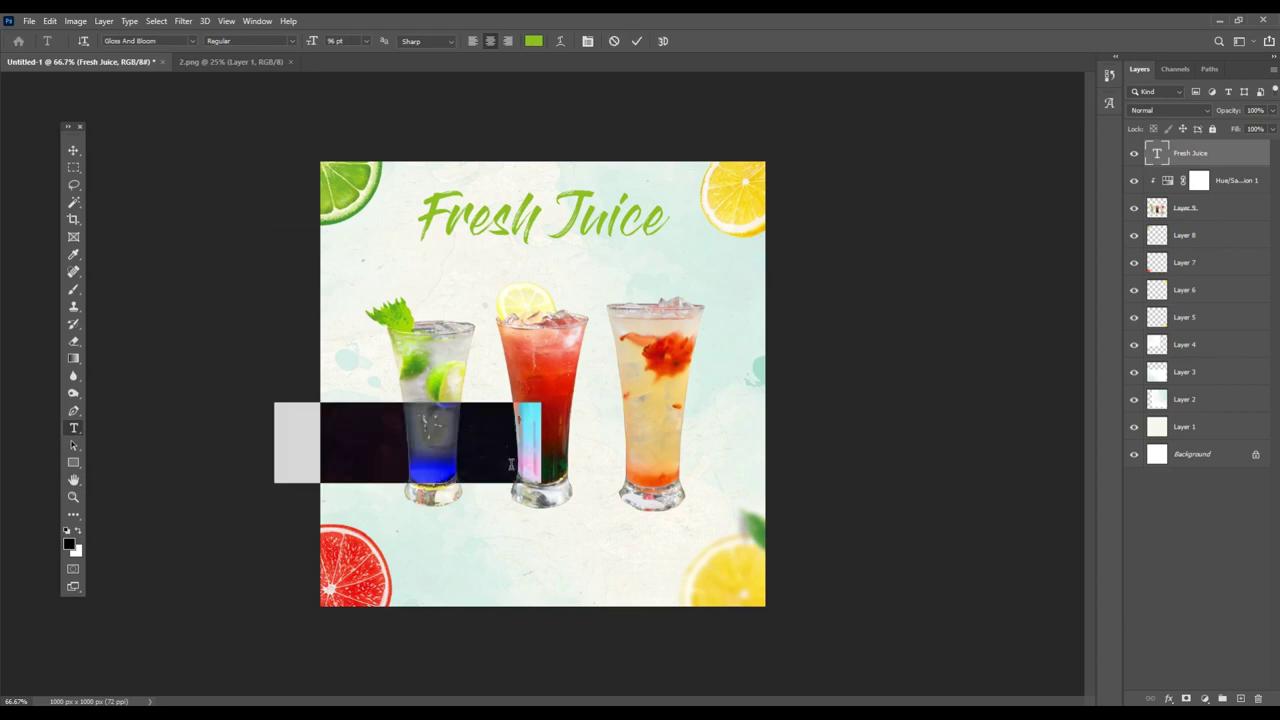
{"action": "left_click", "coordinate": [511, 464]}
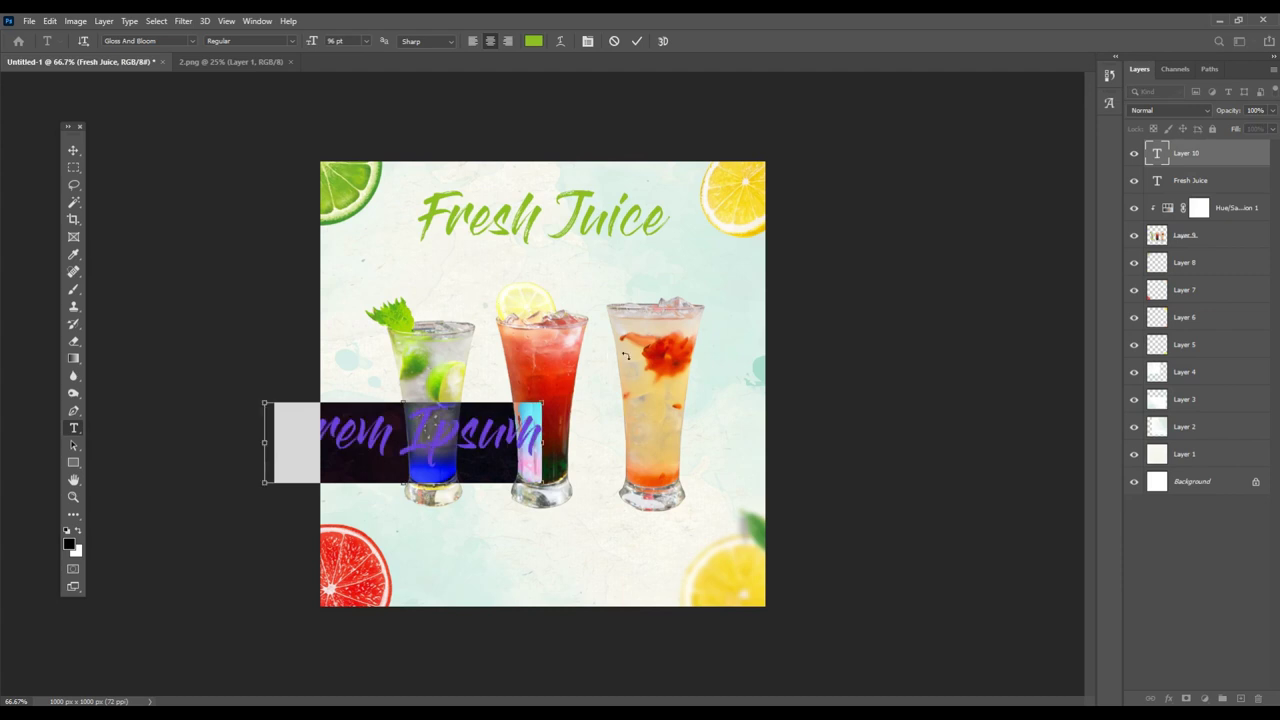
{"action": "key", "text": "ctrl+v"}
{"action": "key", "text": "ctrl+a"}
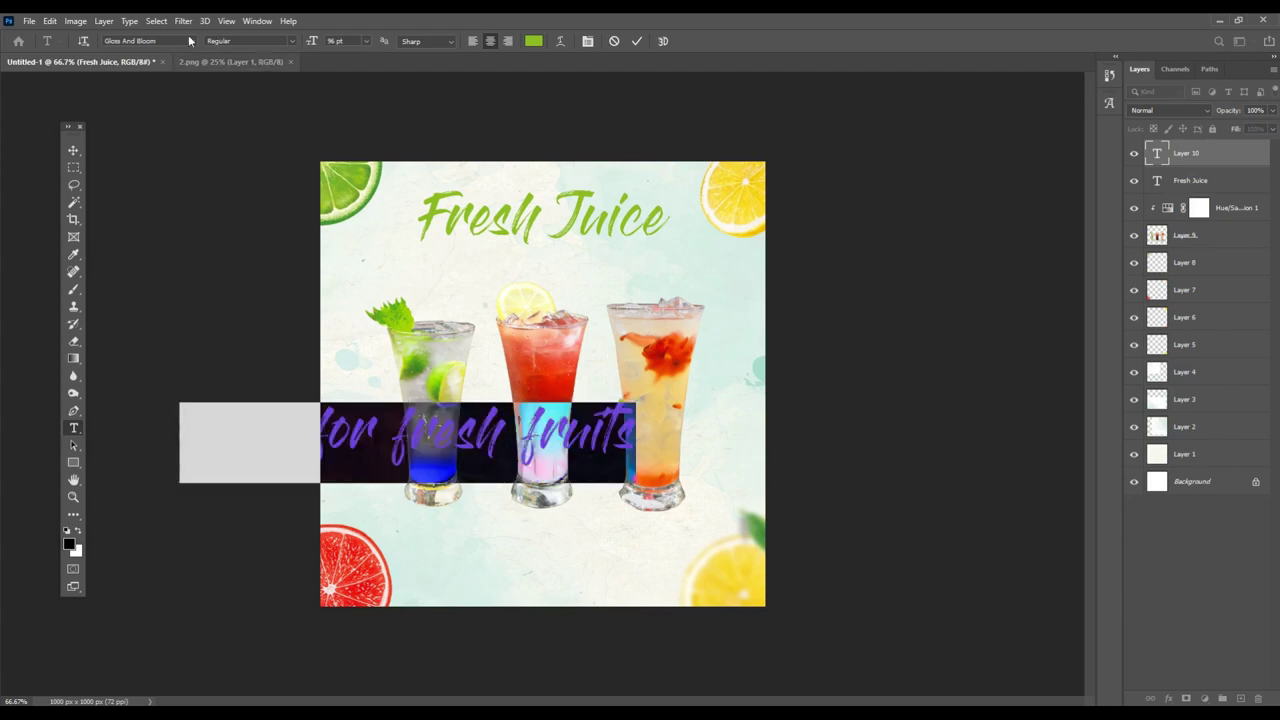
{"action": "left_click", "coordinate": [191, 42]}
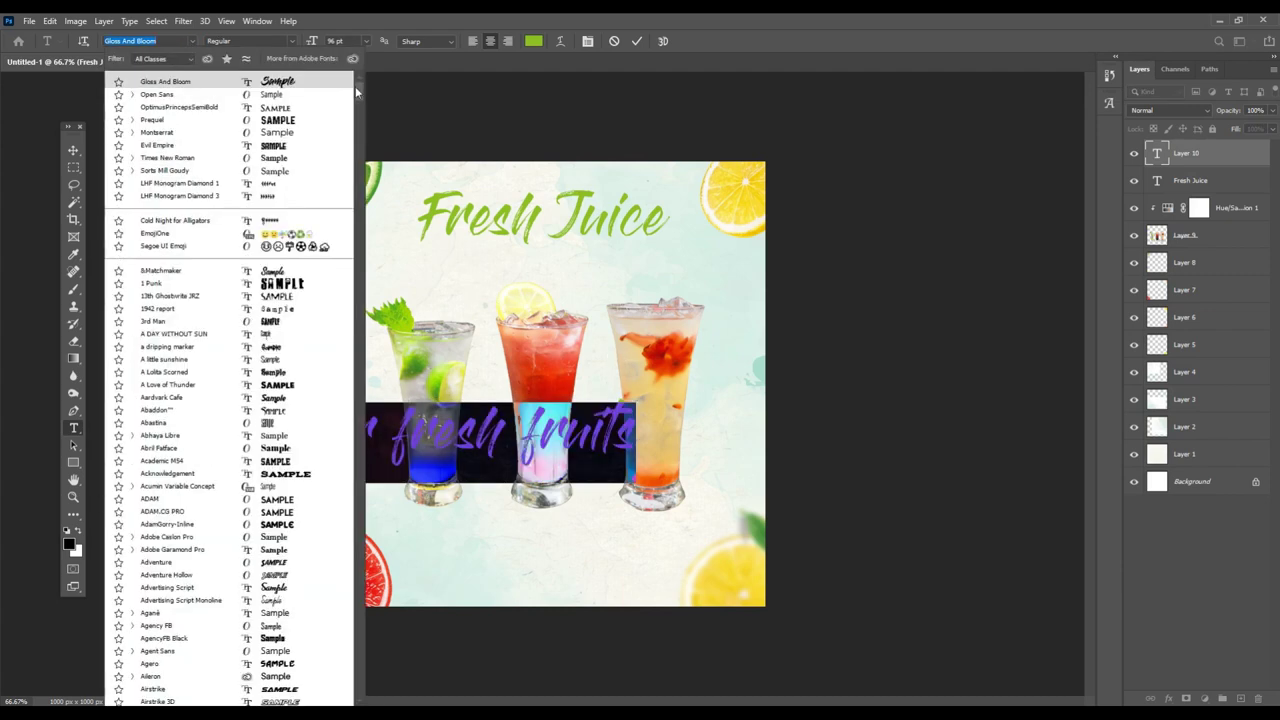
{"action": "left_click", "coordinate": [157, 94]}
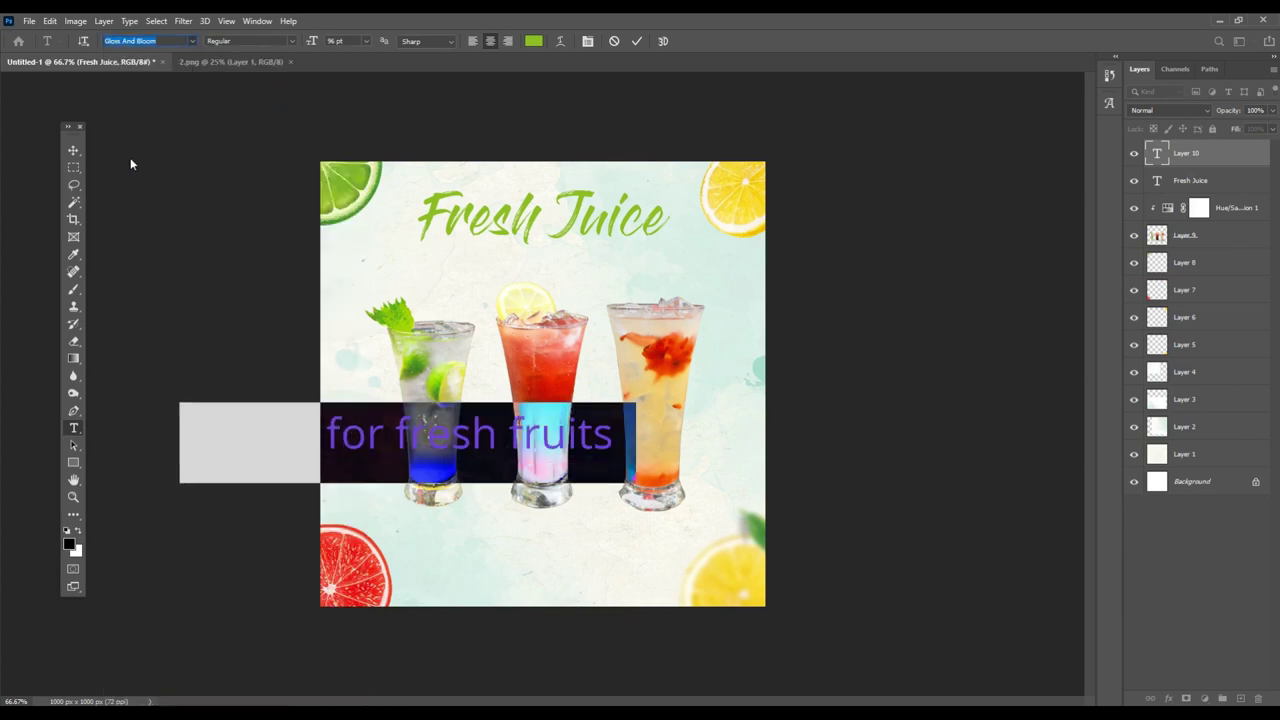
{"action": "left_click", "coordinate": [73, 149]}
- Shrink the tagline and place it just beneath the Fresh Juice title
{"action": "key", "text": "ctrl+t"}
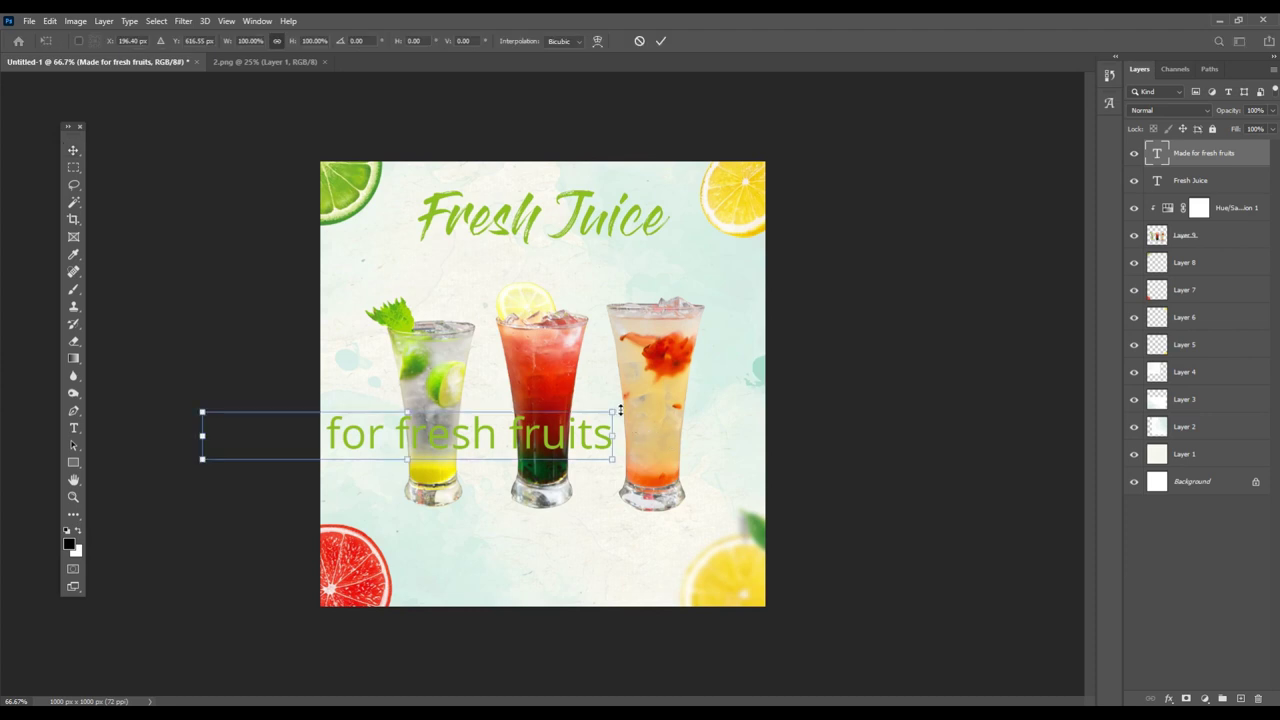
{"action": "mouse_move", "coordinate": [615, 408]}
{"action": "left_mouse_down"}
{"action": "mouse_move", "coordinate": [508, 412]}
{"action": "mouse_move", "coordinate": [617, 286]}
{"action": "mouse_move", "coordinate": [600, 252]}
{"action": "left_mouse_up"}
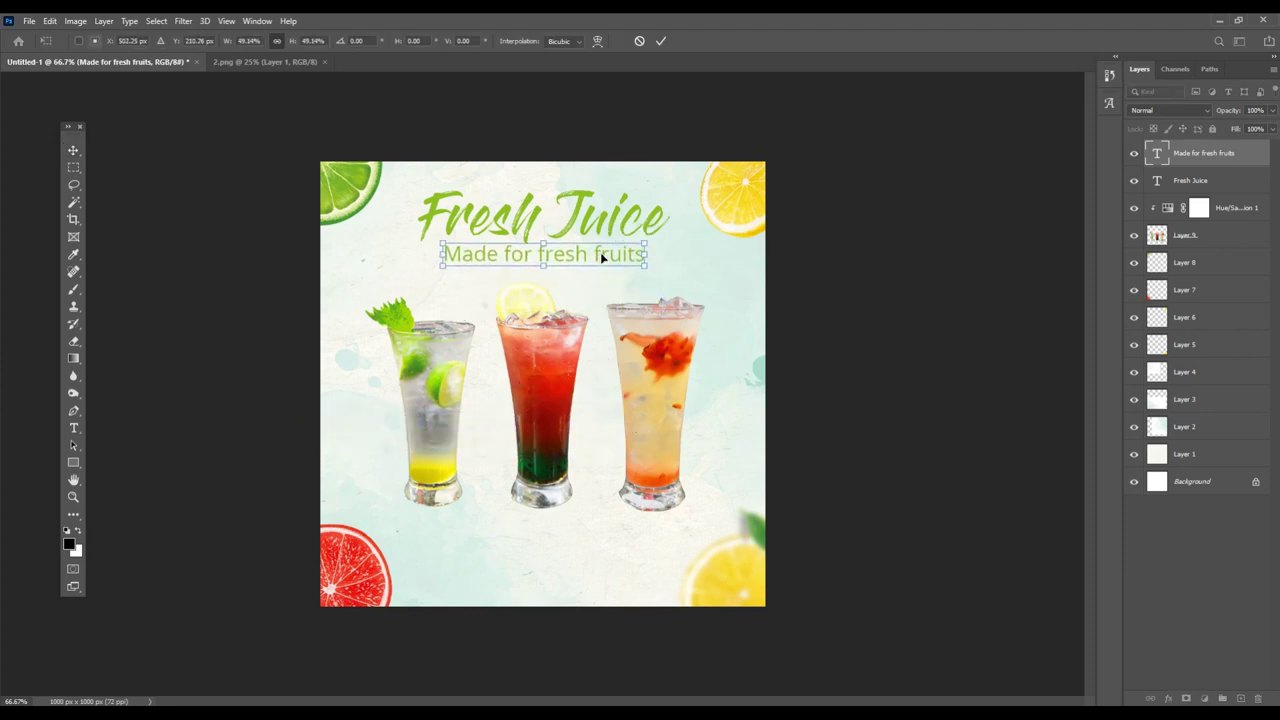
{"action": "key", "text": "Return"}
{"action": "left_click_drag", "start_coordinate": [600, 262], "coordinate": [596, 268]}
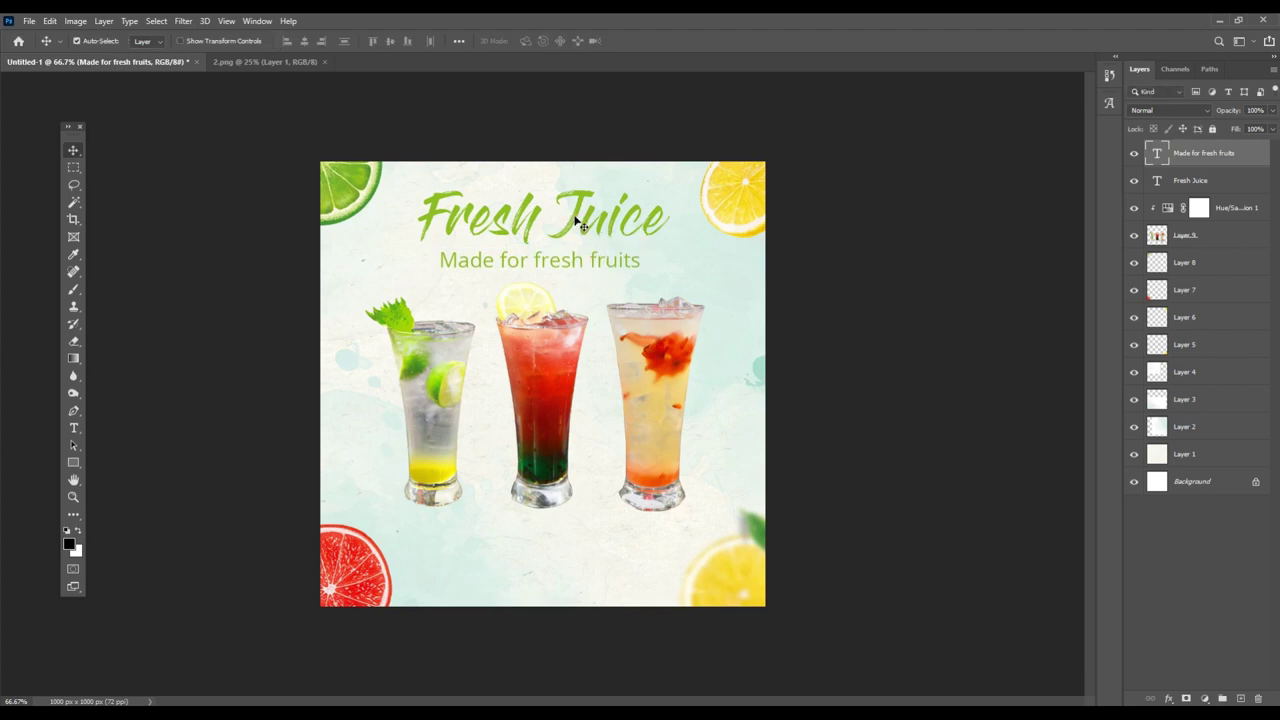
- Scale the Fresh Juice title up around its centre
{"action": "left_click", "coordinate": [644, 194], "text": "shift"}
{"action": "key", "text": "ctrl+t"}
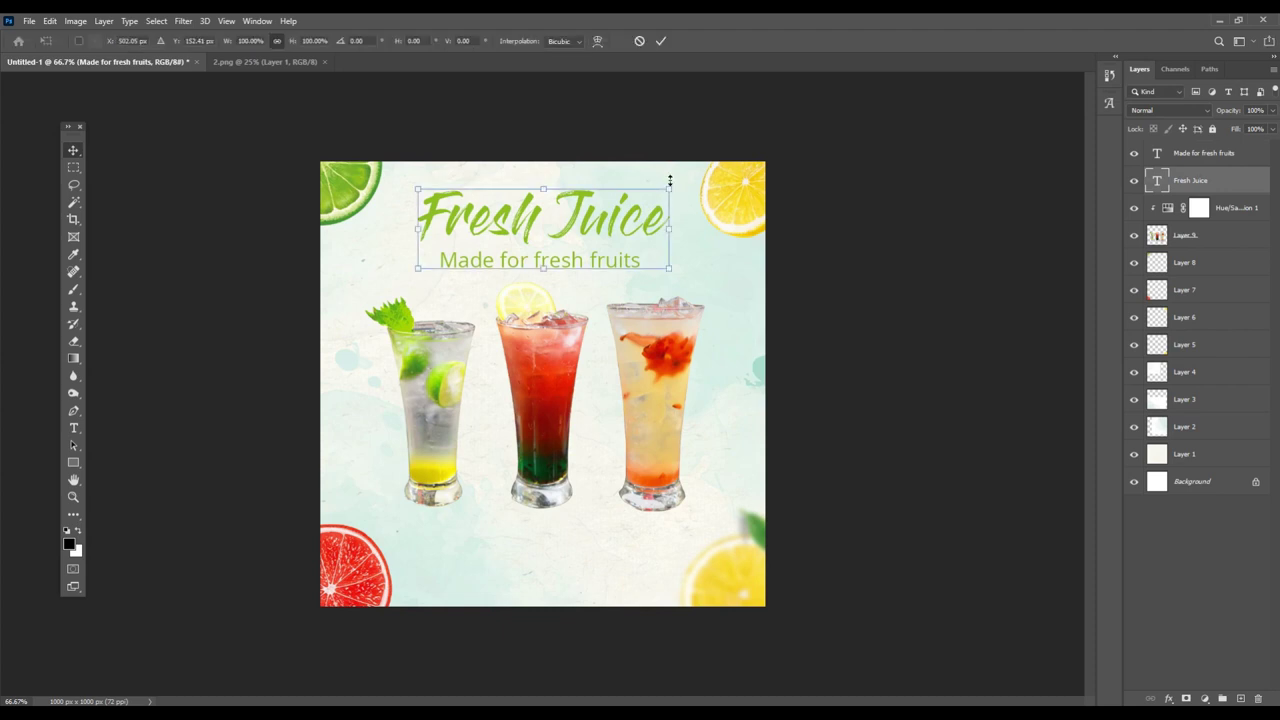
{"action": "left_click_drag", "start_coordinate": [680, 179], "coordinate": [700, 176]}
{"action": "key", "text": "Return"}
- Adjust the tagline under the title and place a duplicate of it below the glasses
{"action": "left_click_drag", "start_coordinate": [588, 261], "coordinate": [579, 254]}
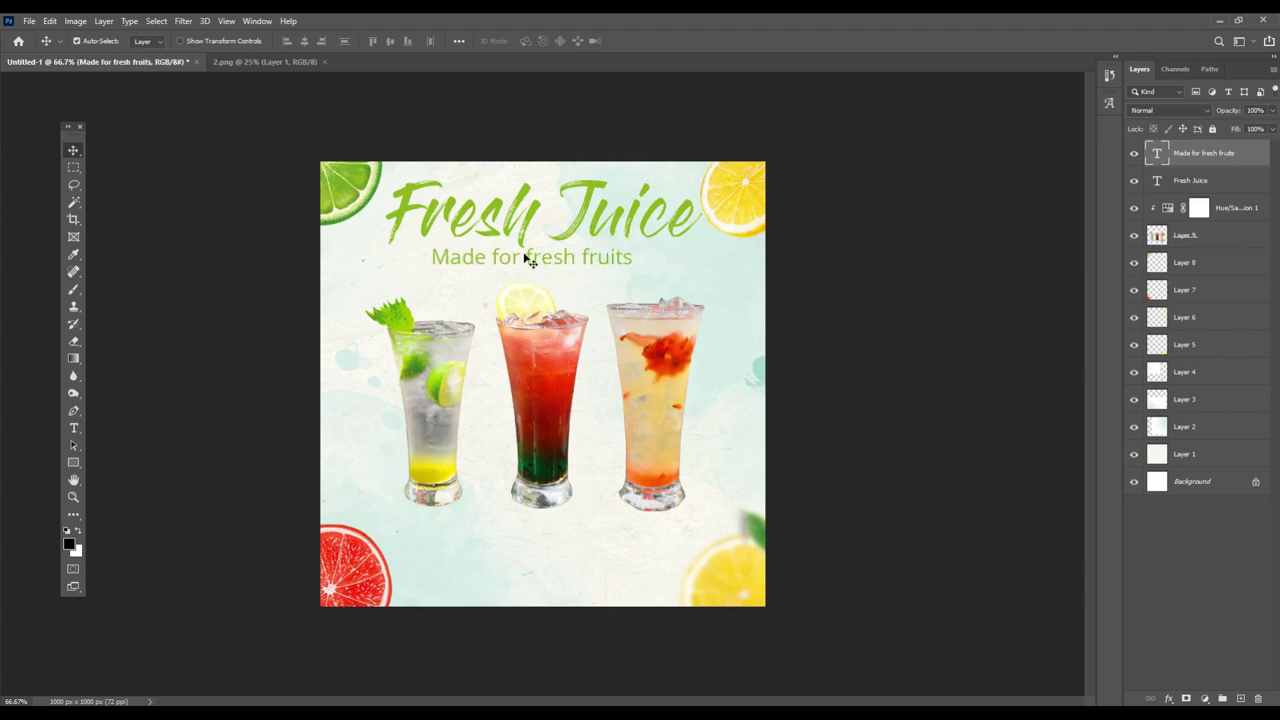
{"action": "left_click_drag", "start_coordinate": [588, 263], "coordinate": [590, 264]}
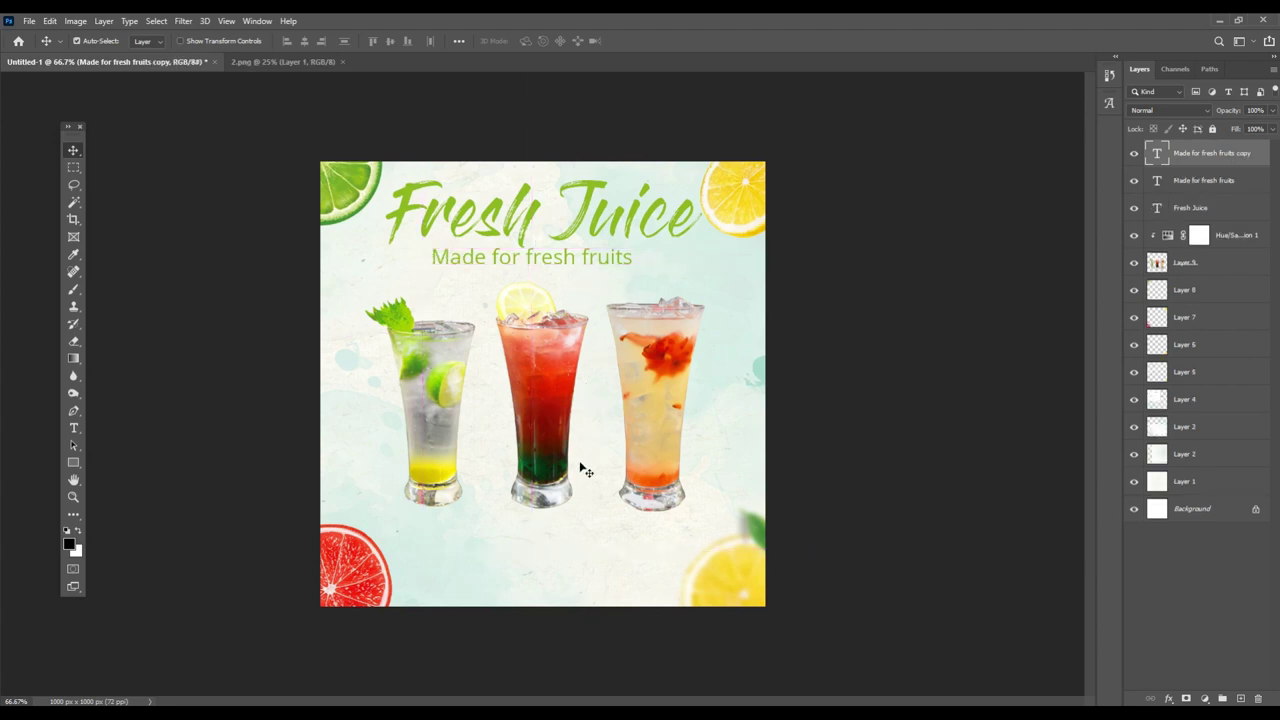
{"action": "left_click_drag", "start_coordinate": [577, 530], "coordinate": [609, 534]}
{"action": "key", "text": "ctrl"}
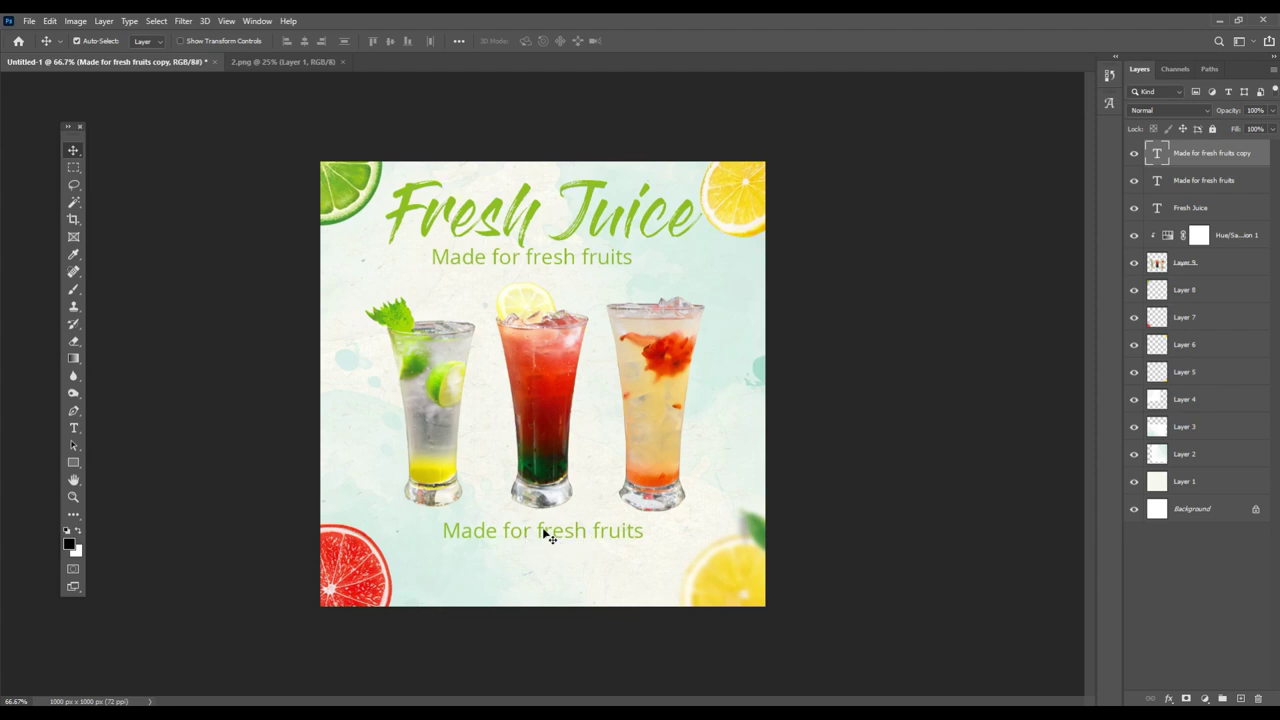
- Make the lower caption red (sampled from the grapefruit), Open Sans Extrabold, 57 pt
{"action": "double_click", "coordinate": [515, 531]}
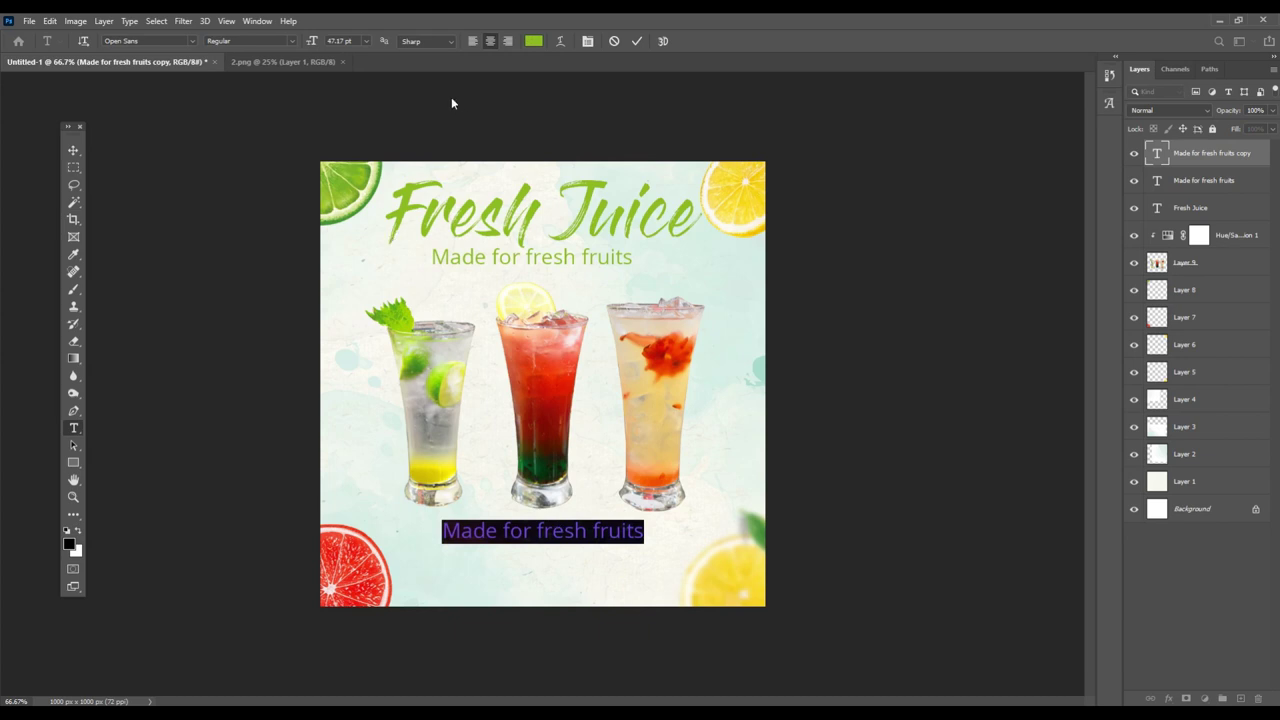
{"action": "left_click", "coordinate": [534, 42]}
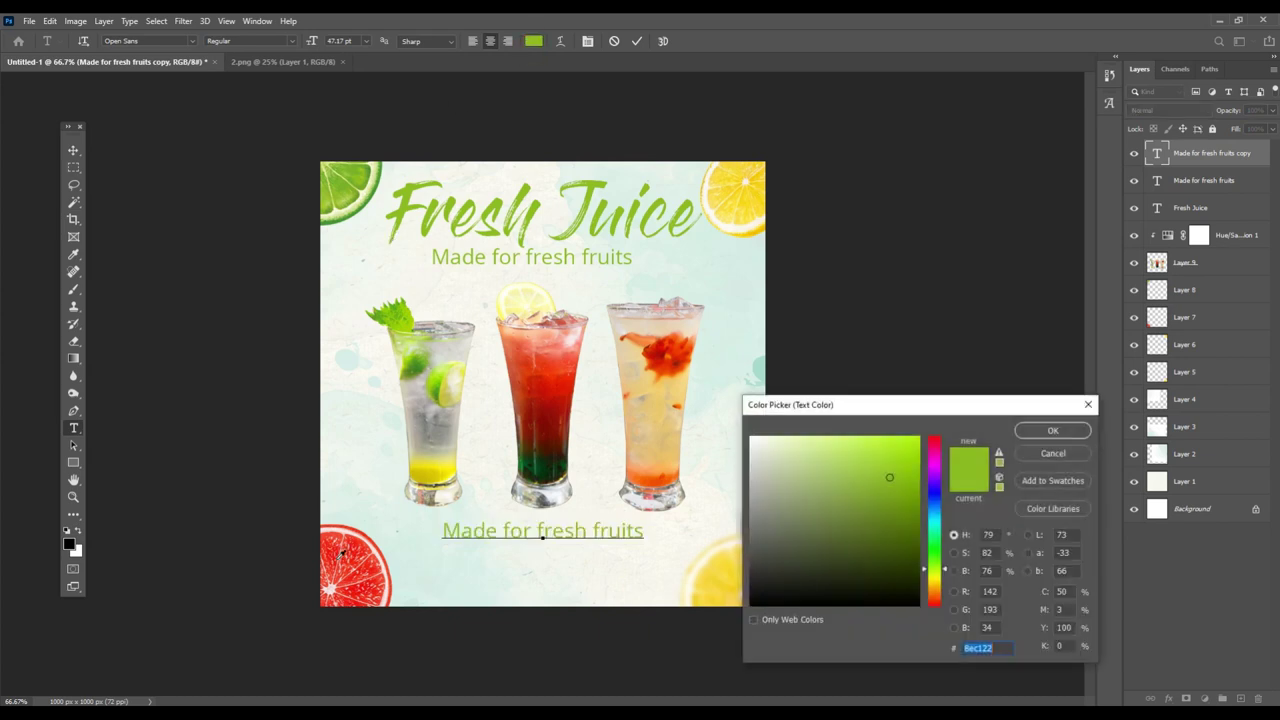
{"action": "left_click", "coordinate": [361, 545]}
{"action": "left_click", "coordinate": [1074, 436]}
{"action": "left_click", "coordinate": [292, 41]}
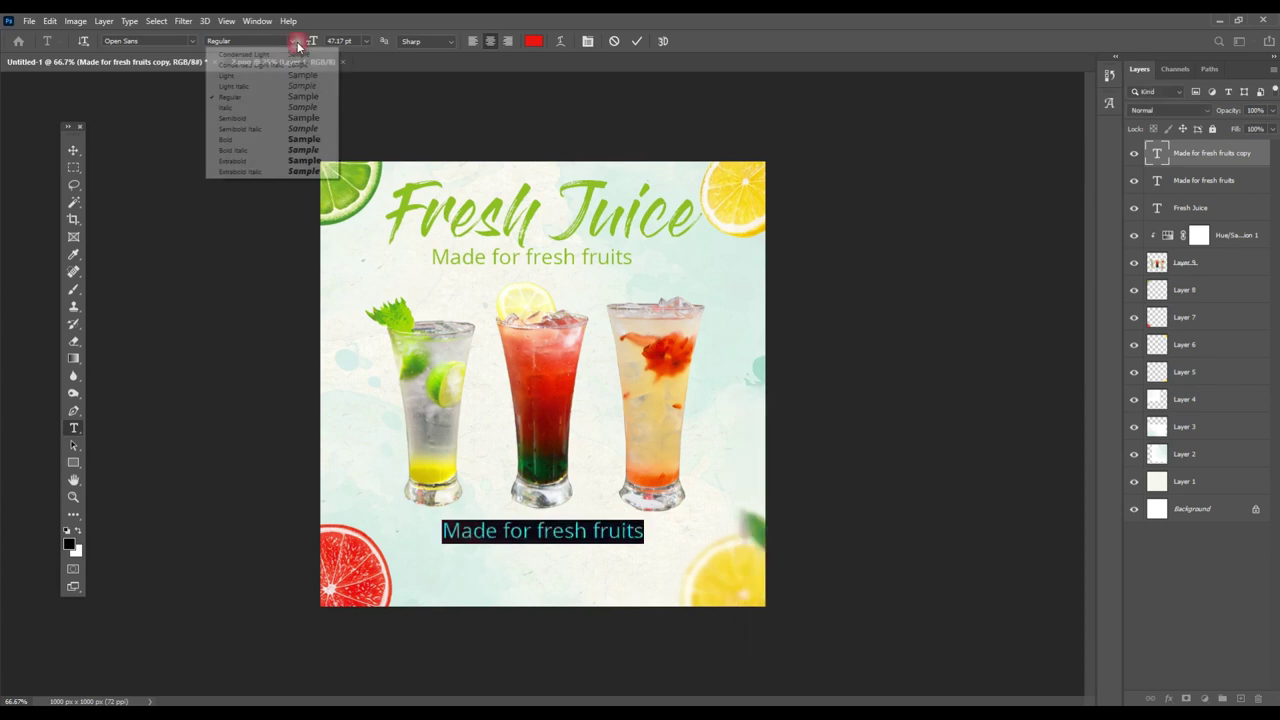
{"action": "left_click", "coordinate": [258, 160]}
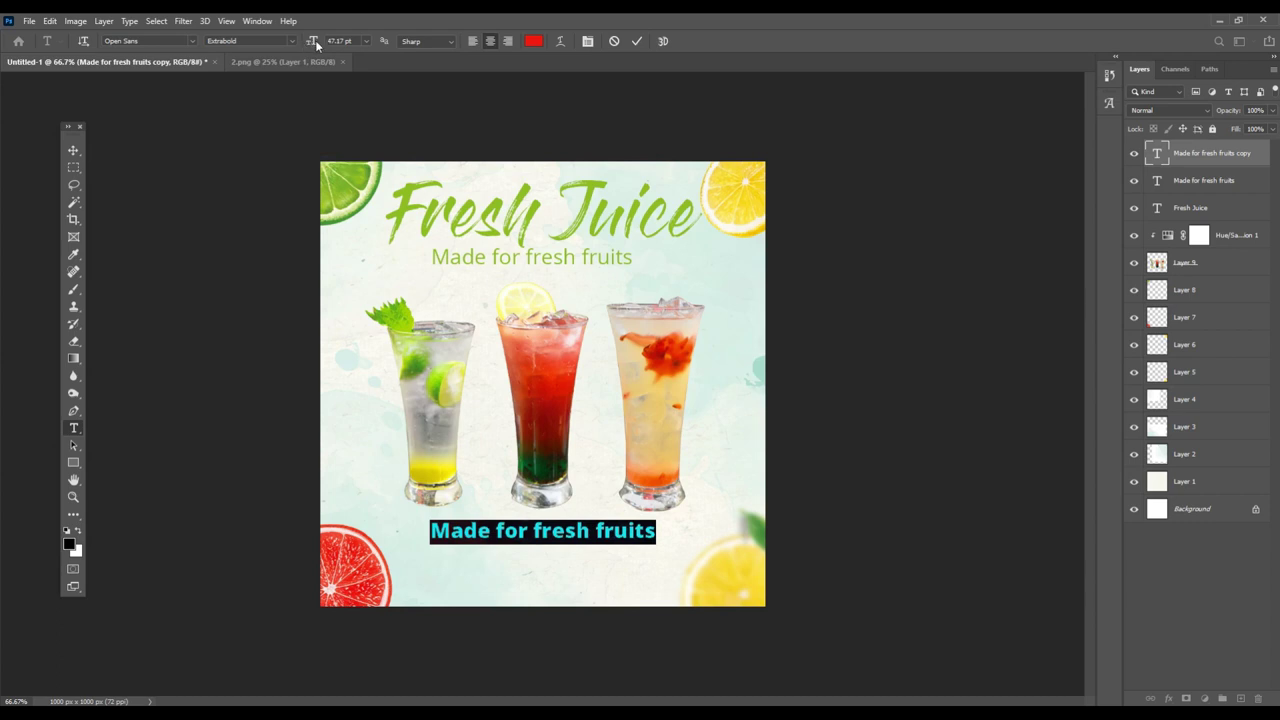
{"action": "left_click_drag", "start_coordinate": [312, 43], "coordinate": [316, 49]}
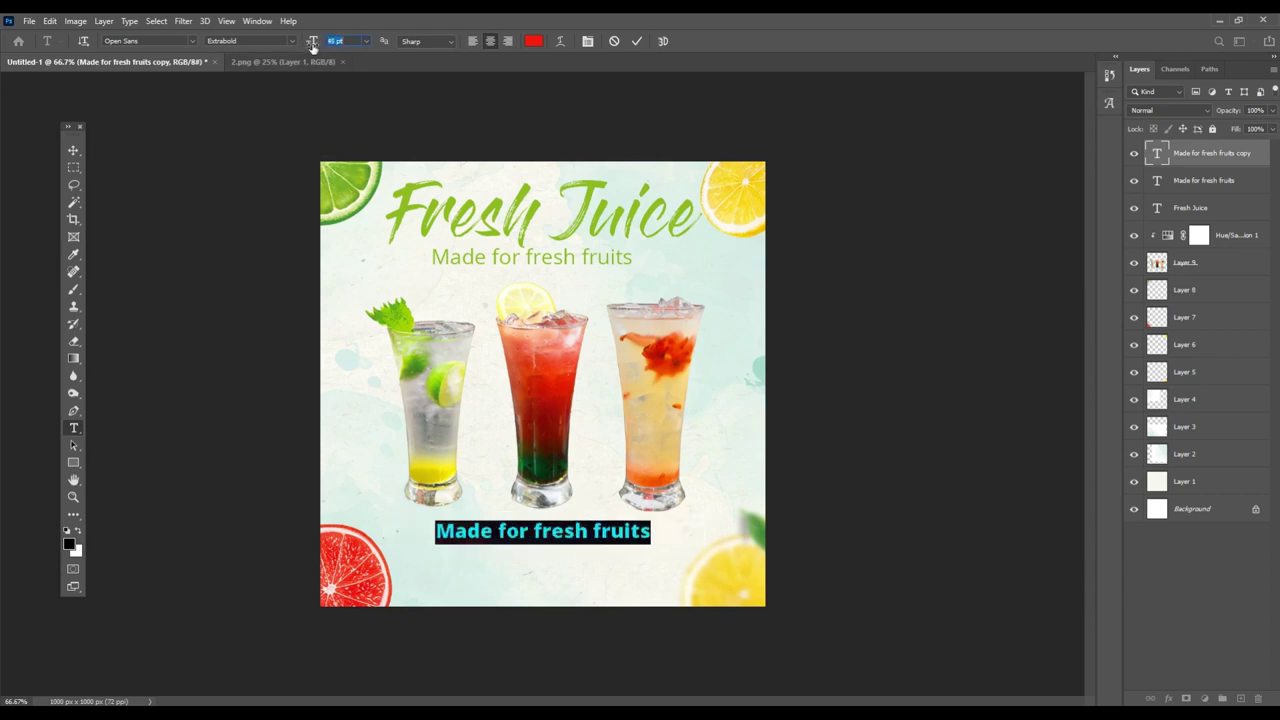
{"action": "left_click_drag", "start_coordinate": [316, 48], "coordinate": [320, 42]}
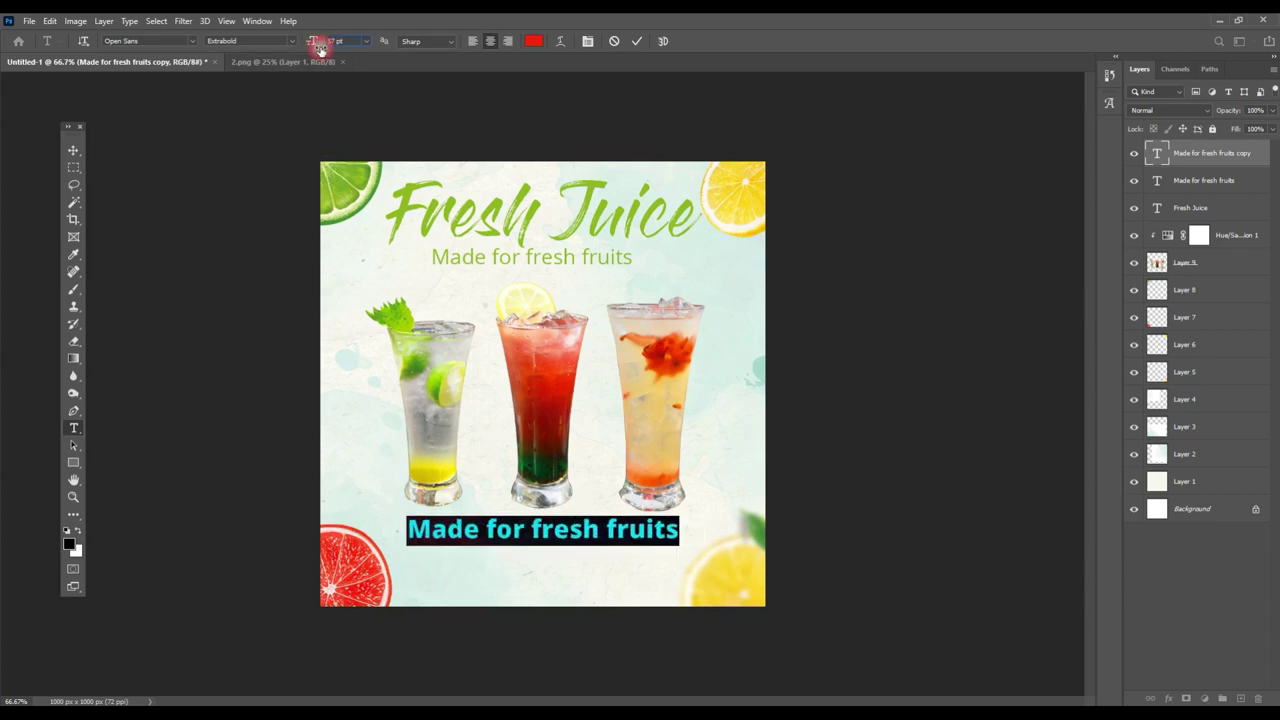
{"action": "left_click", "coordinate": [74, 151]}
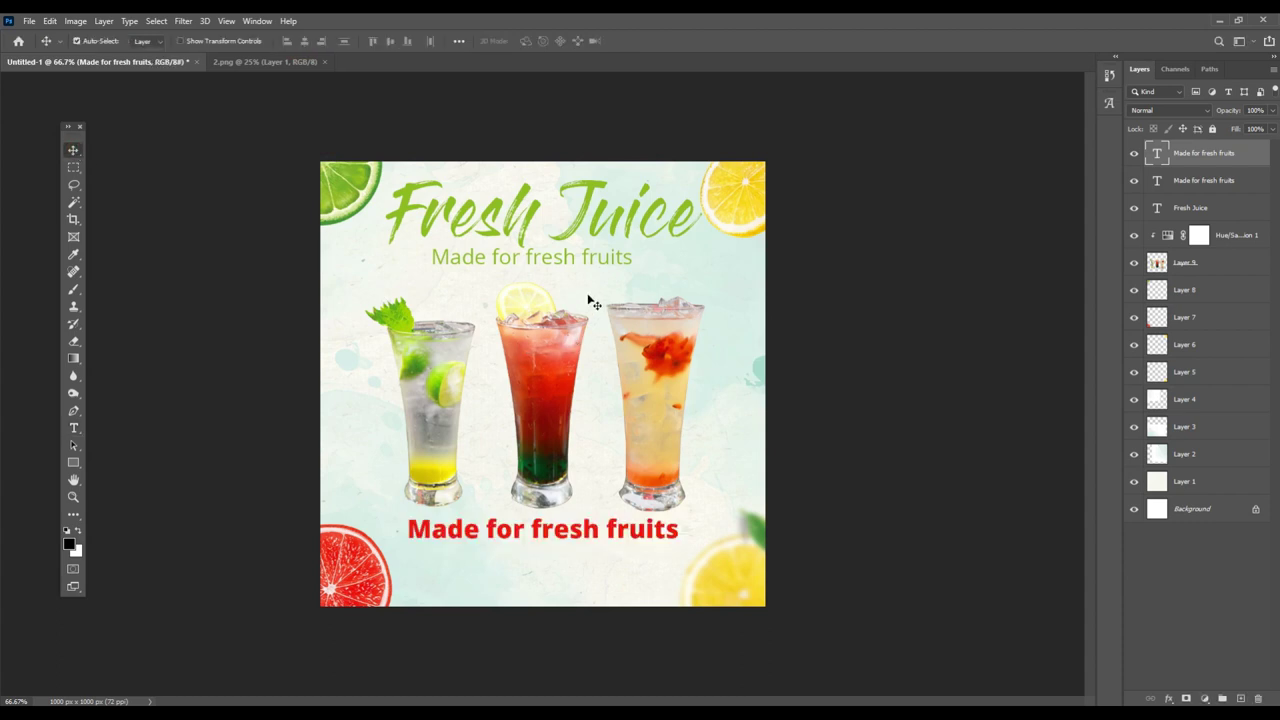
- Duplicate the green tagline and place the copy below the red caption
{"action": "left_click_drag", "start_coordinate": [604, 262], "coordinate": [602, 259]}
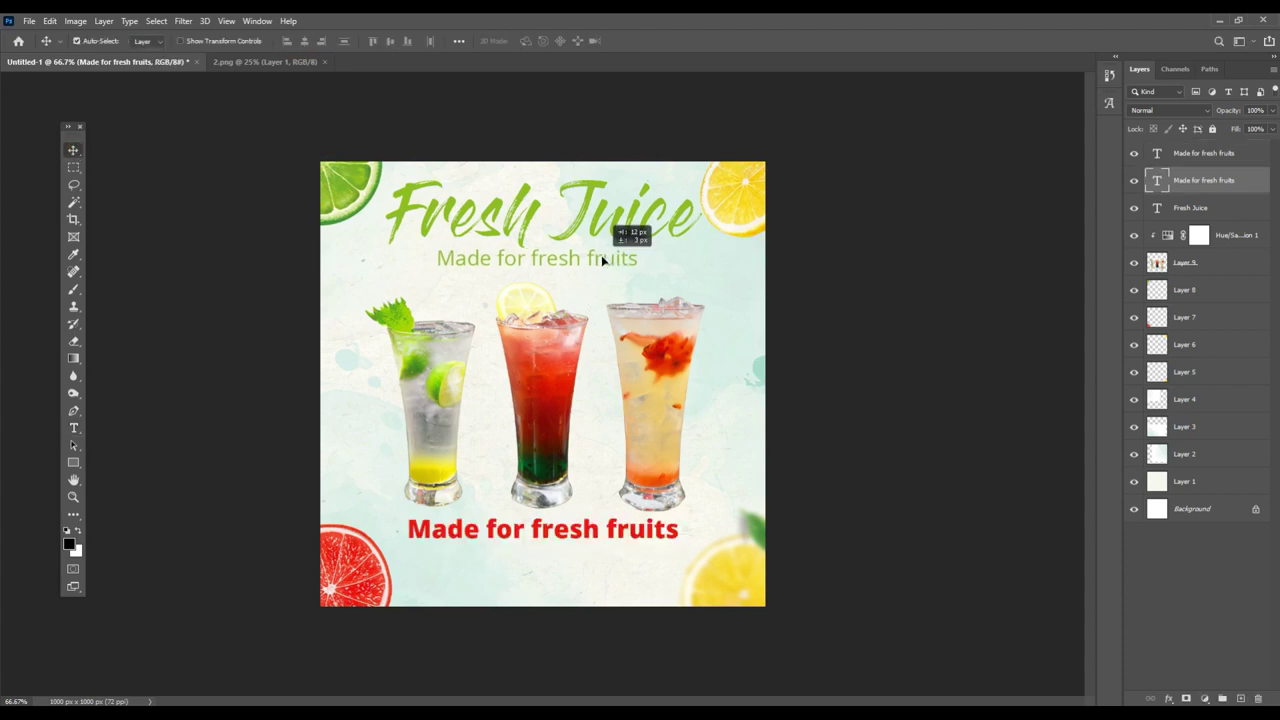
{"action": "key", "text": "ctrl"}
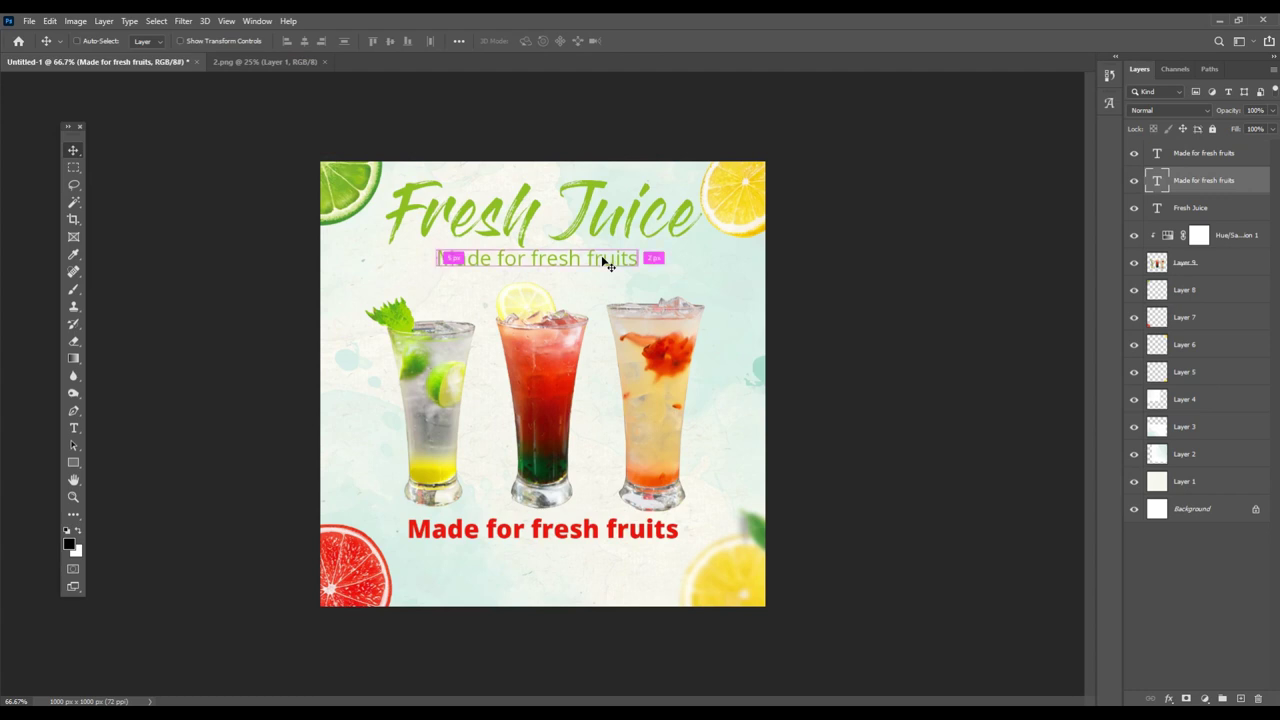
{"action": "left_click_drag", "start_coordinate": [605, 262], "coordinate": [605, 551]}
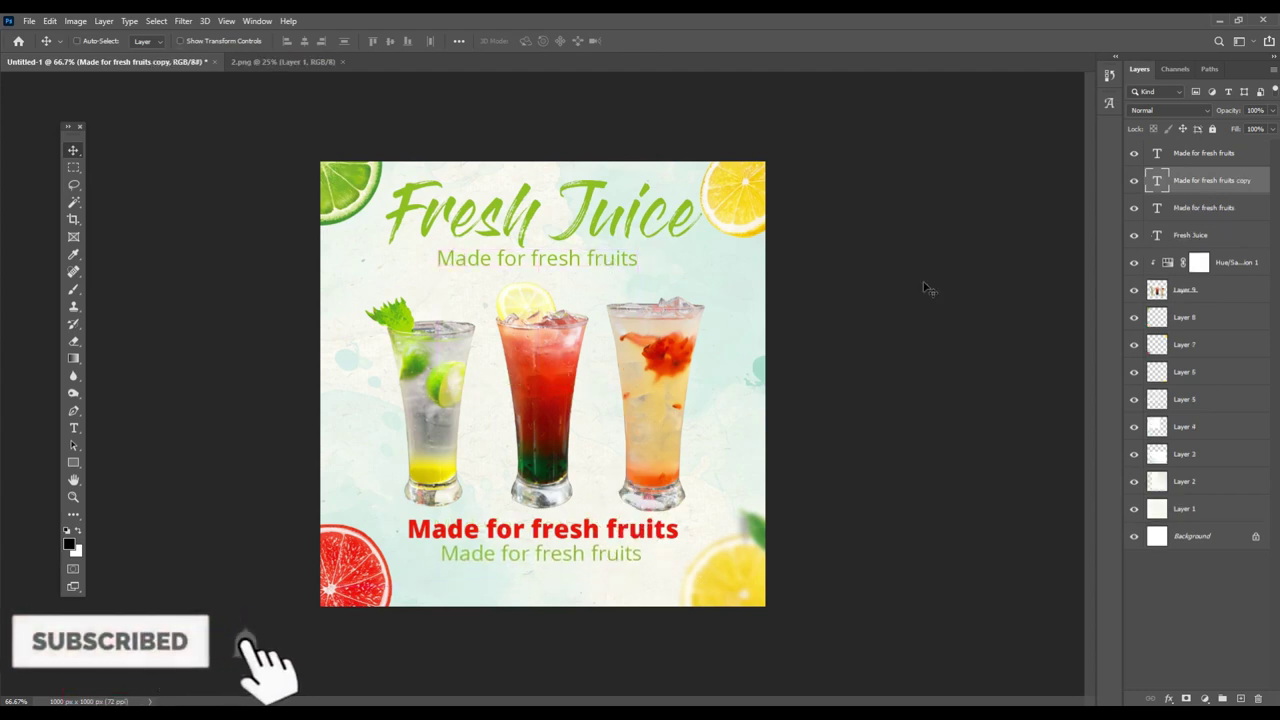
{"action": "left_click", "coordinate": [518, 563]}
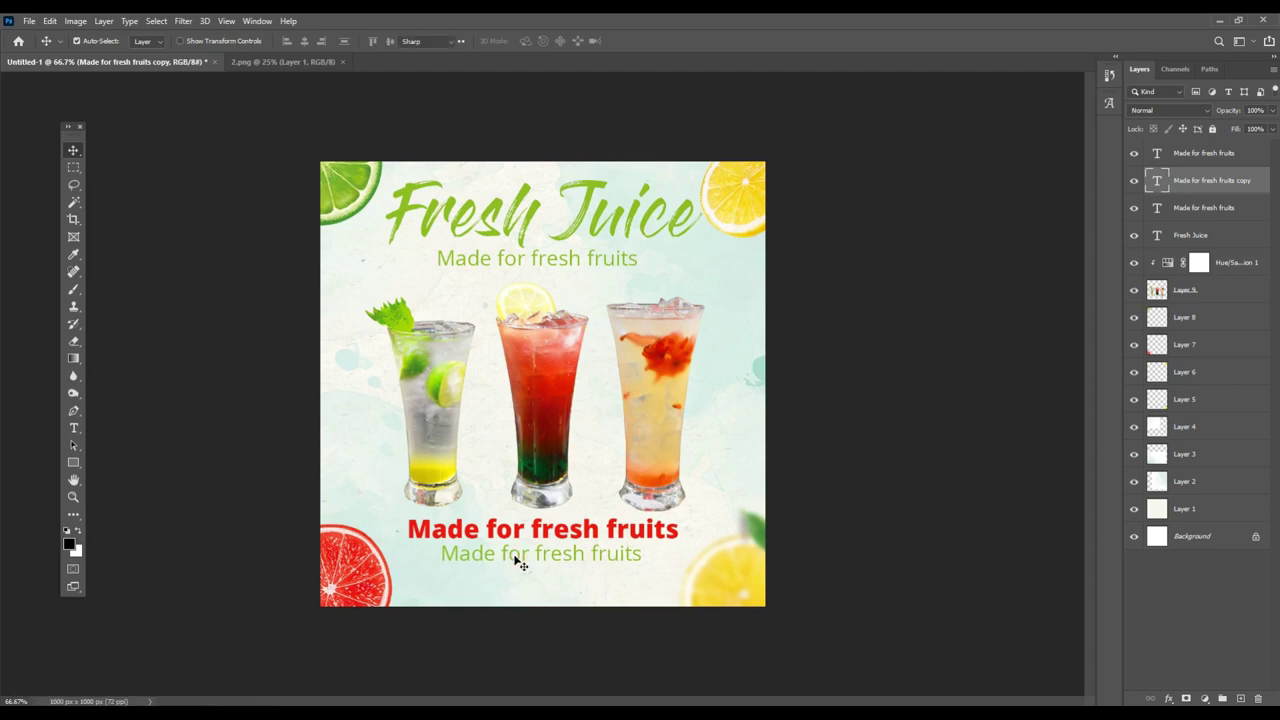
- Recolour the copy red, retype it 'pure and natural 100%', and lower both bottom lines slightly
{"action": "double_click", "coordinate": [540, 553]}
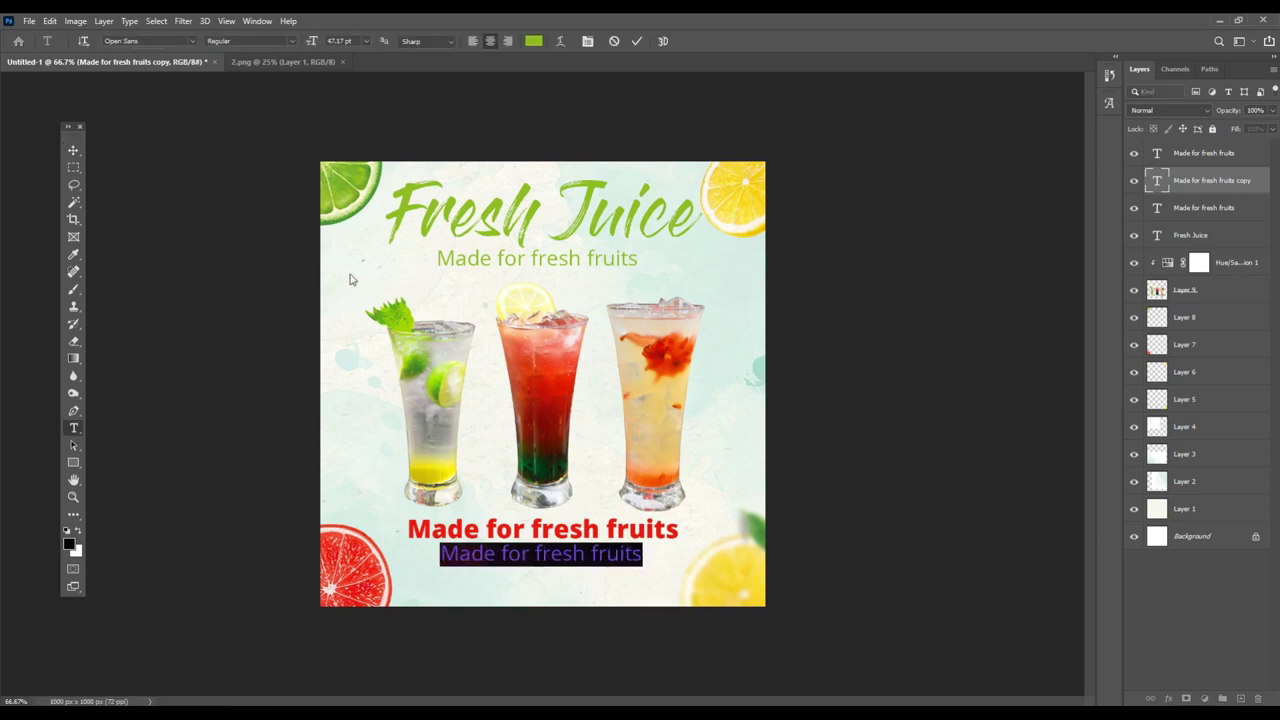
{"action": "left_click", "coordinate": [534, 41]}
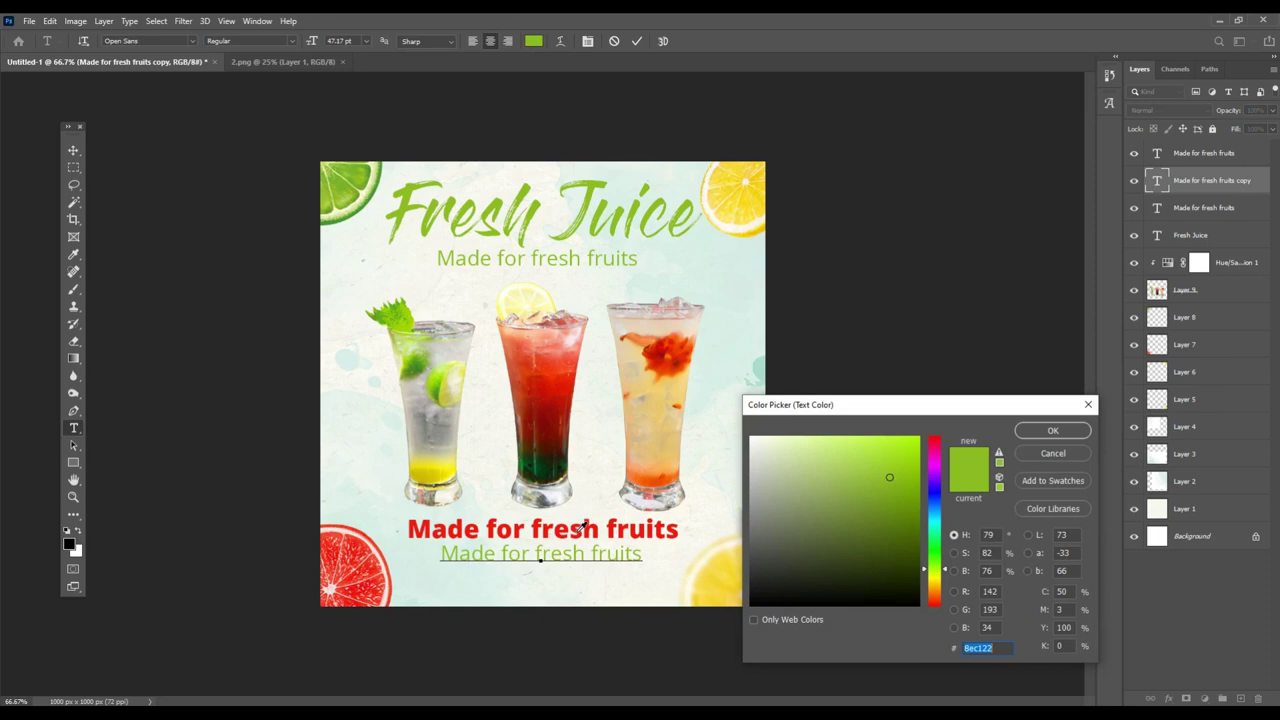
{"action": "left_click", "coordinate": [579, 530]}
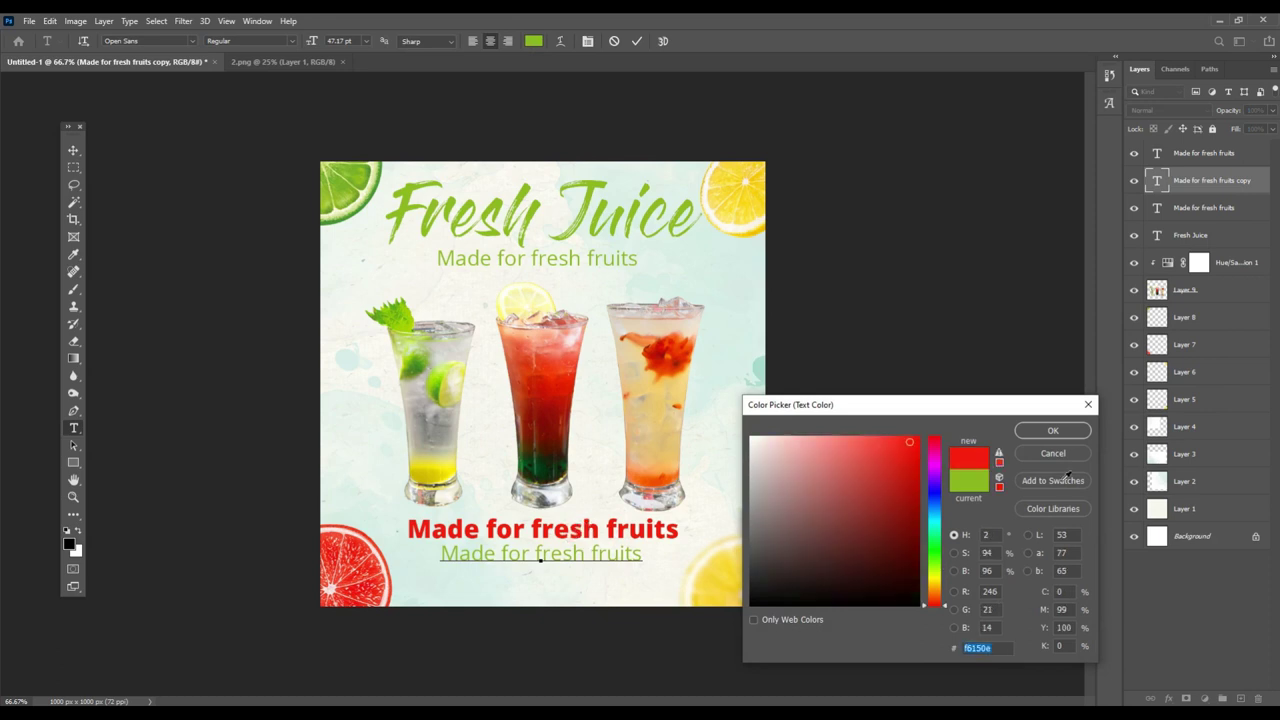
{"action": "left_click", "coordinate": [1022, 431]}
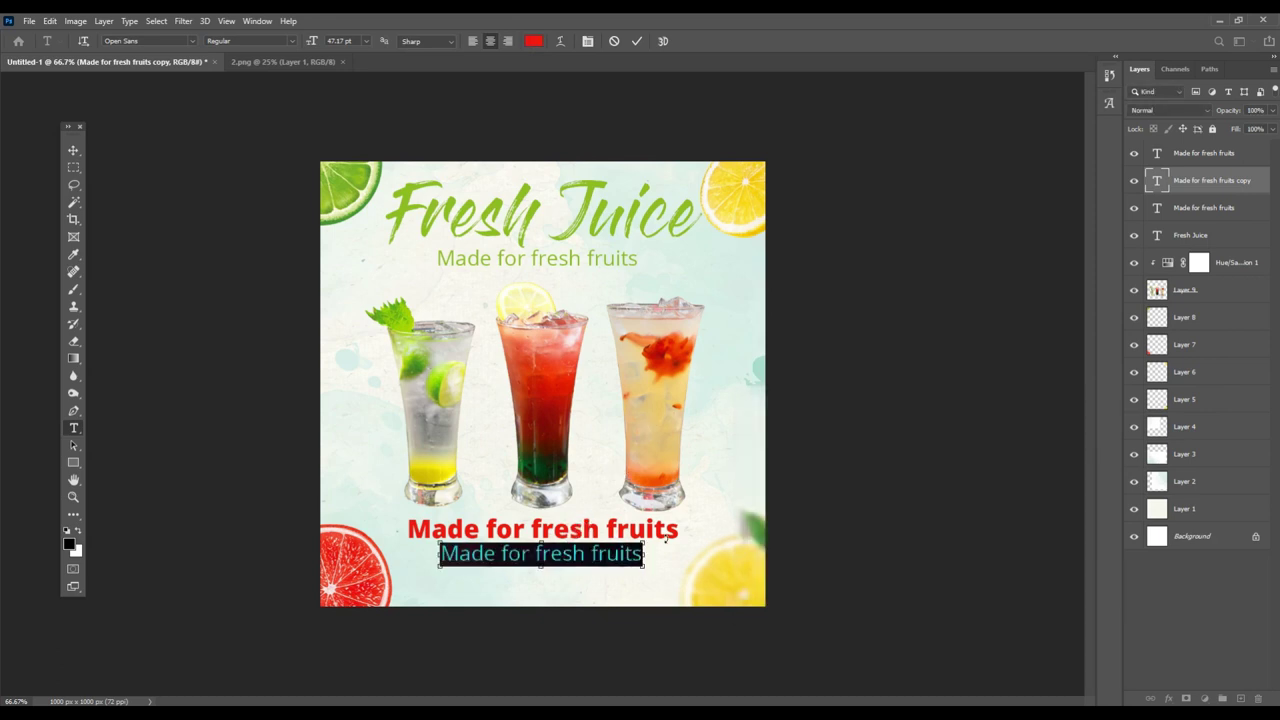
{"action": "type", "text": "pure and natural 100%"}
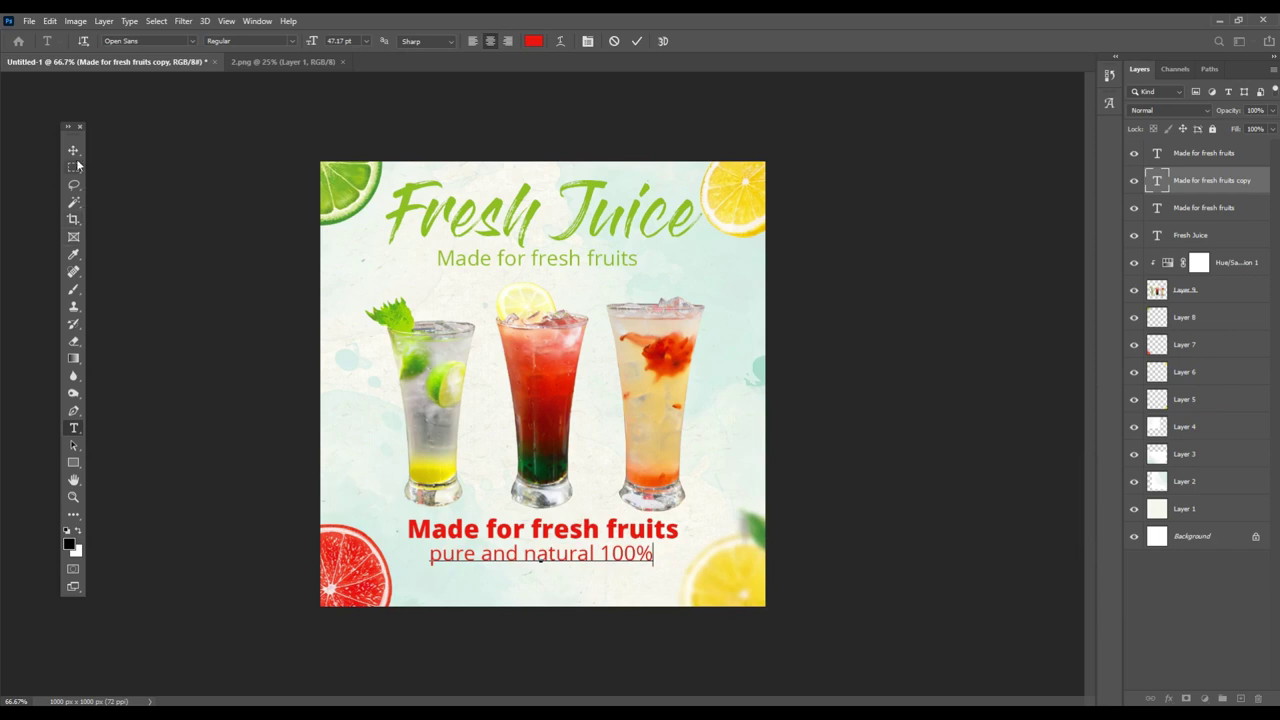
{"action": "left_click", "coordinate": [73, 150]}
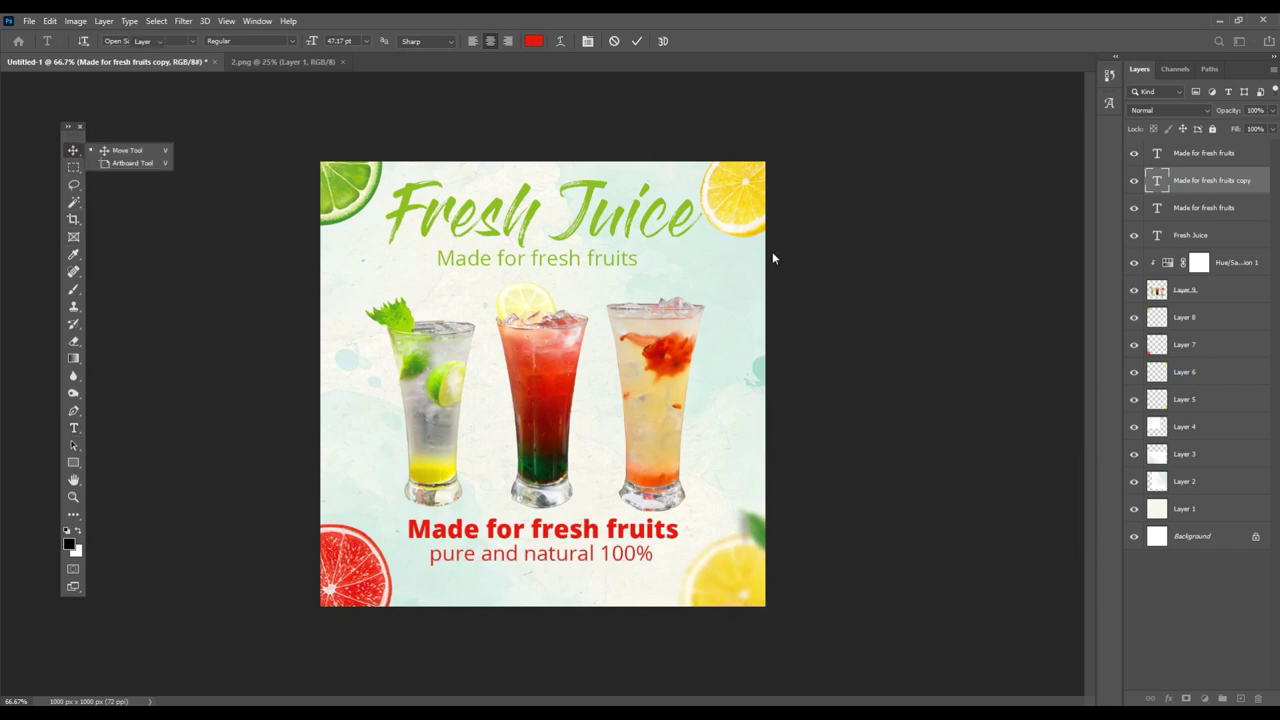
{"action": "left_click", "coordinate": [645, 532], "text": "shift"}
{"action": "left_click_drag", "start_coordinate": [647, 536], "coordinate": [645, 543]}
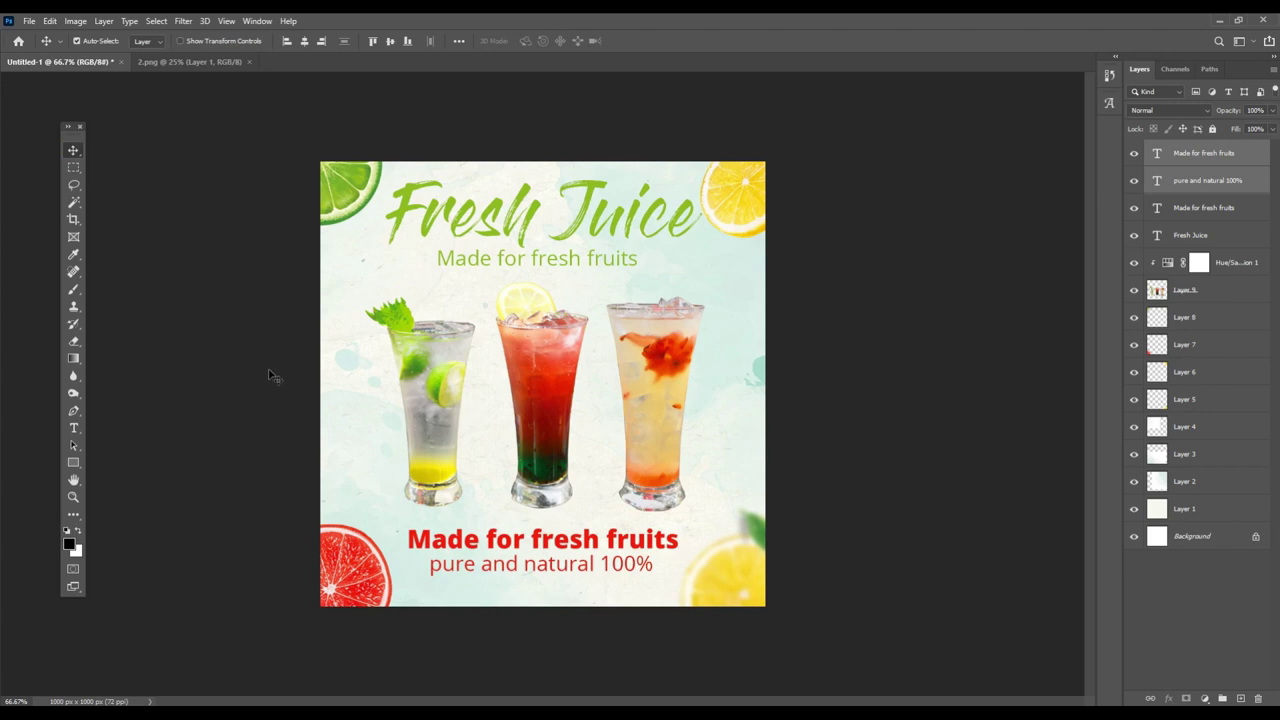
- Crop-extend the canvas leftward to 2440 × 1000 px and fit it in view
{"action": "key", "text": "c"}
{"action": "left_click", "coordinate": [73, 150]}
{"action": "left_click", "coordinate": [74, 220]}
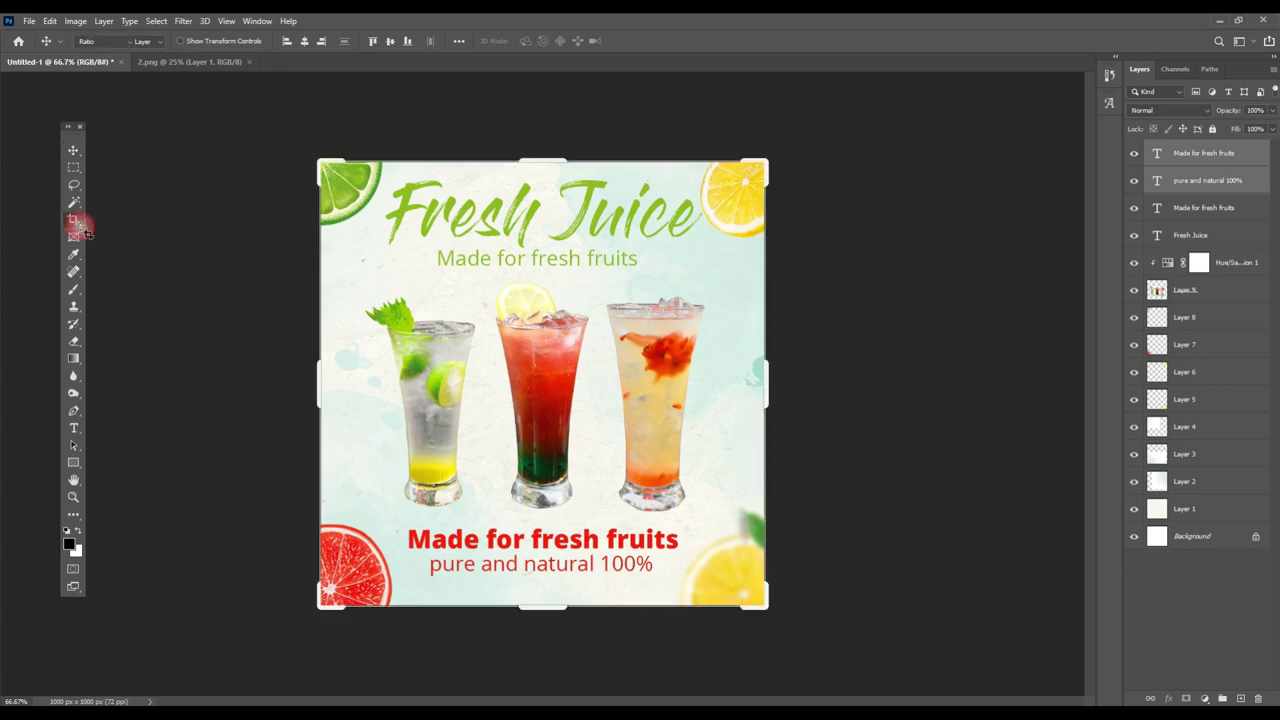
{"action": "left_click_drag", "start_coordinate": [320, 370], "coordinate": [4, 340]}
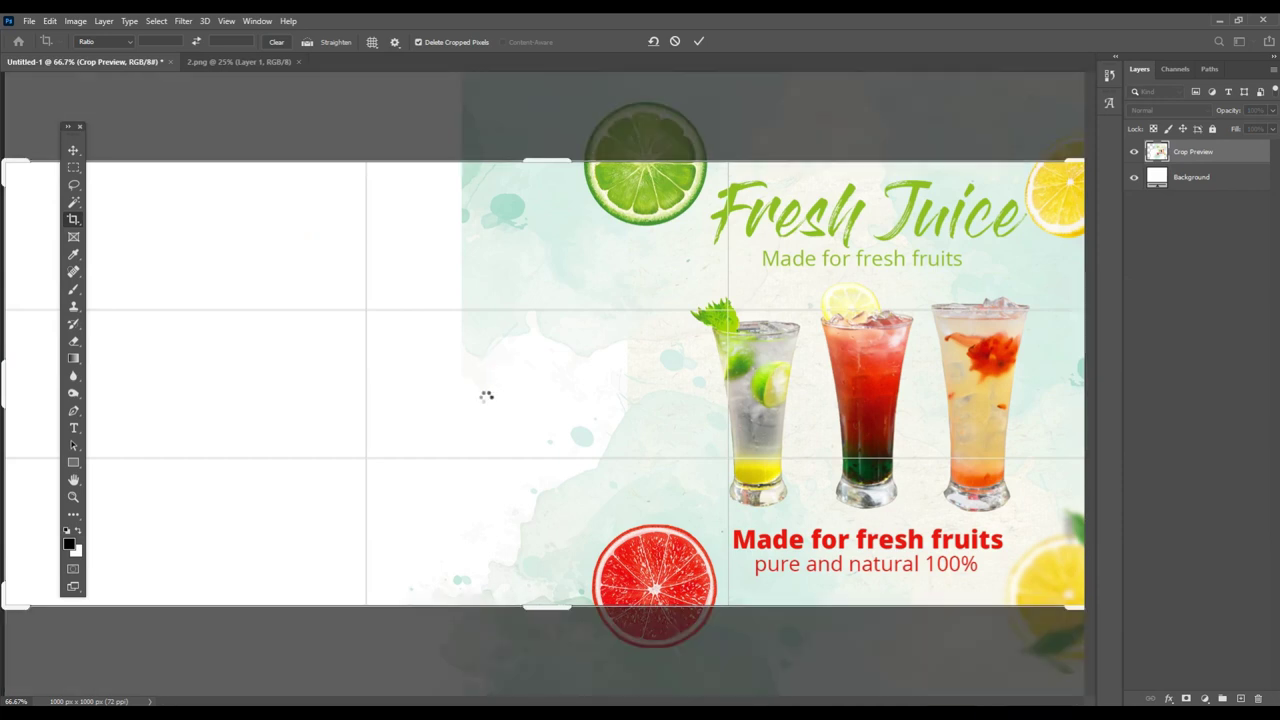
{"action": "double_click", "coordinate": [492, 366]}
{"action": "key", "text": "ctrl+minus"}
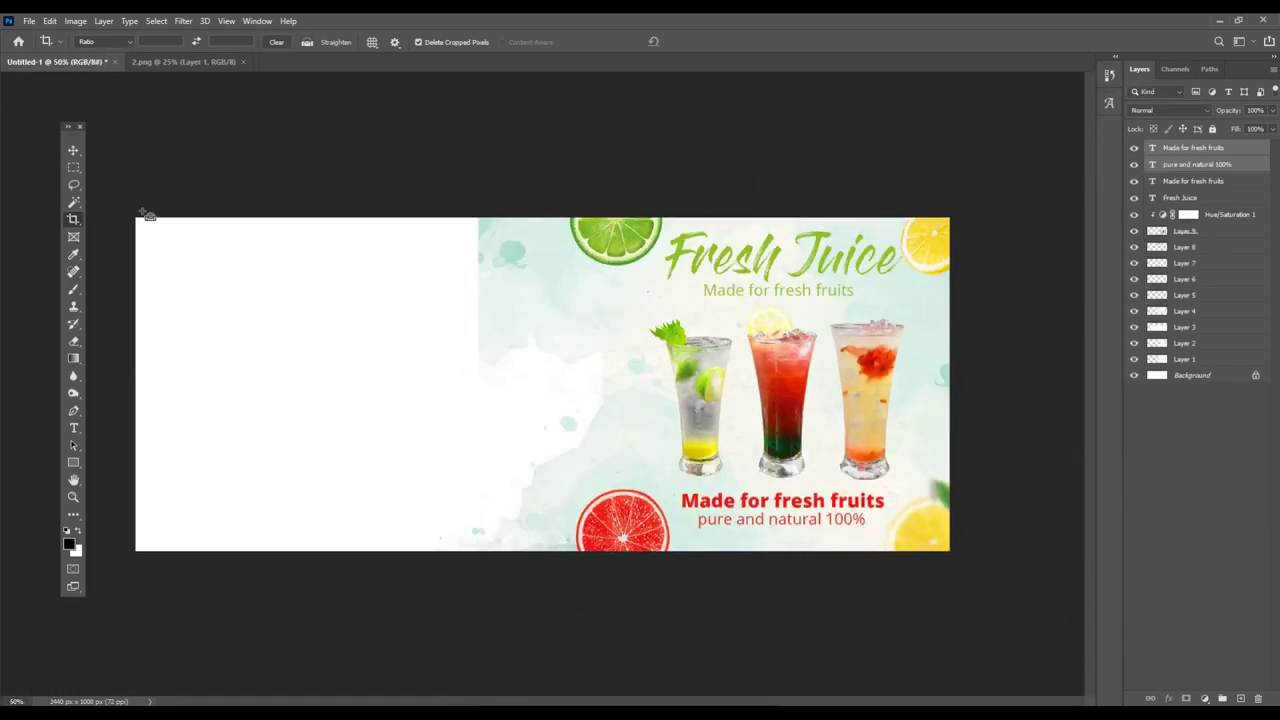
- Check the canvas size under Image > Canvas Size and close it unchanged
{"action": "left_click", "coordinate": [47, 21]}
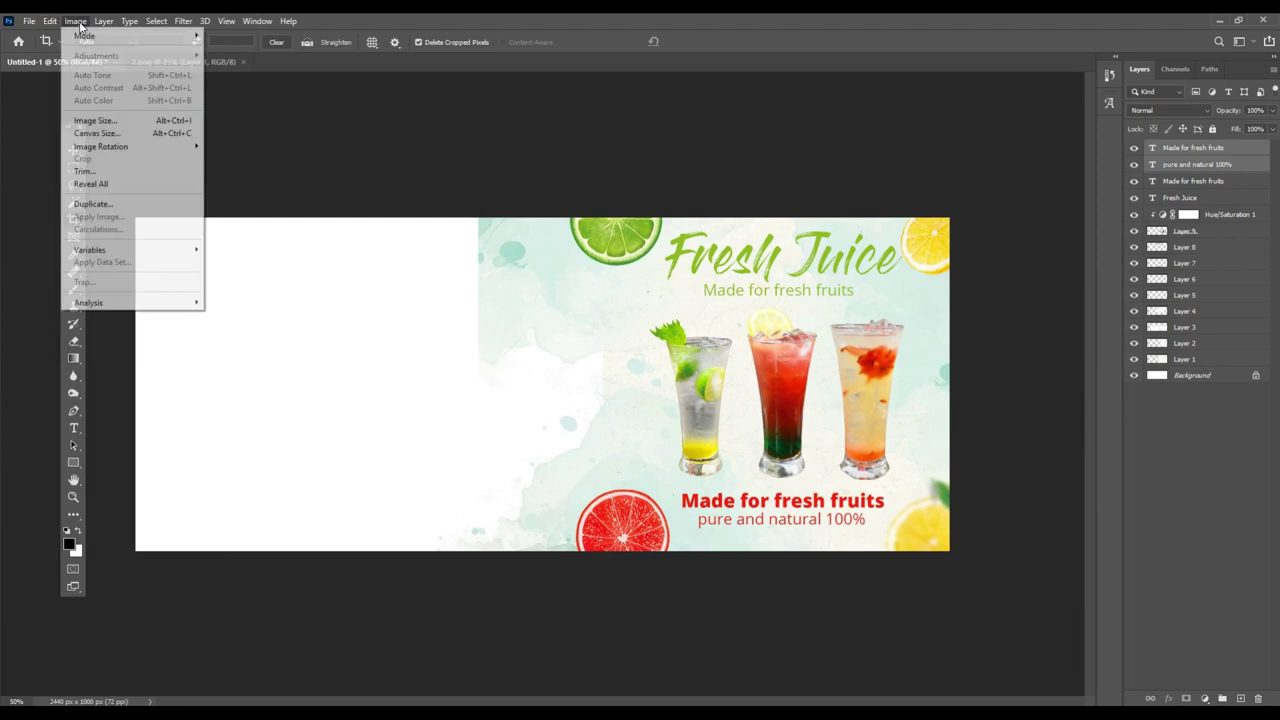
{"action": "left_click", "coordinate": [146, 136]}
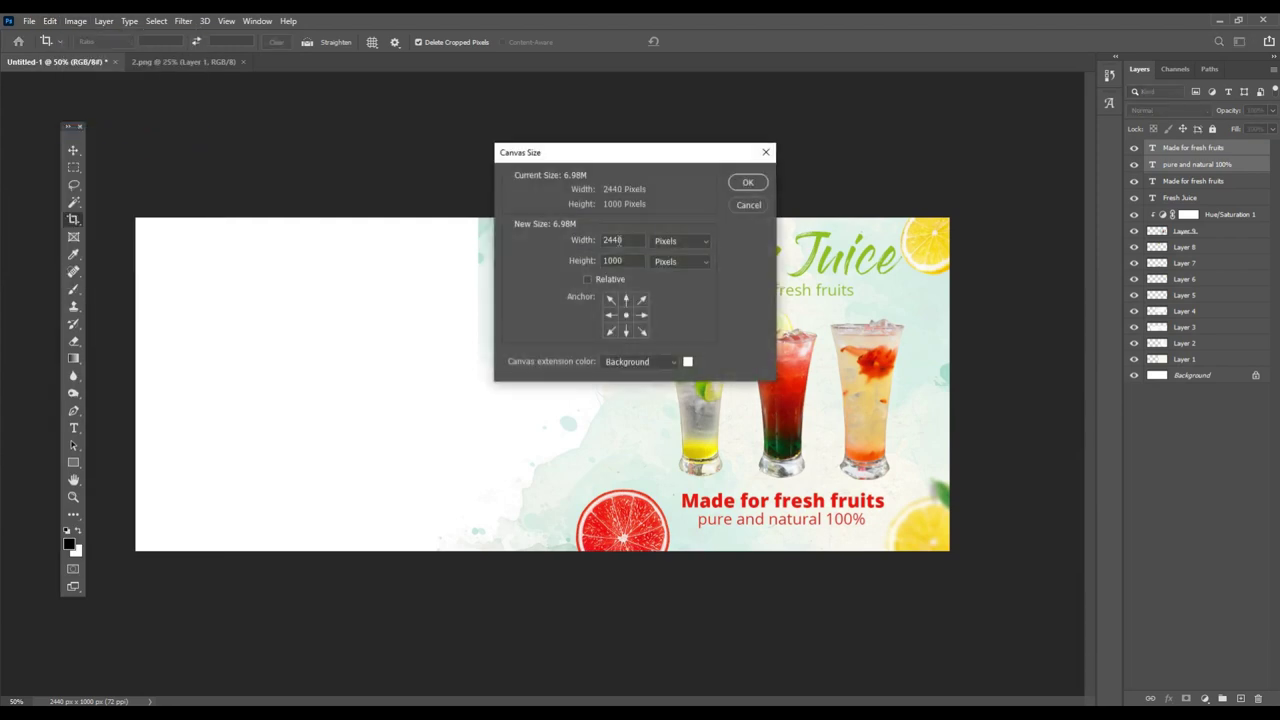
{"action": "left_click", "coordinate": [747, 205]}
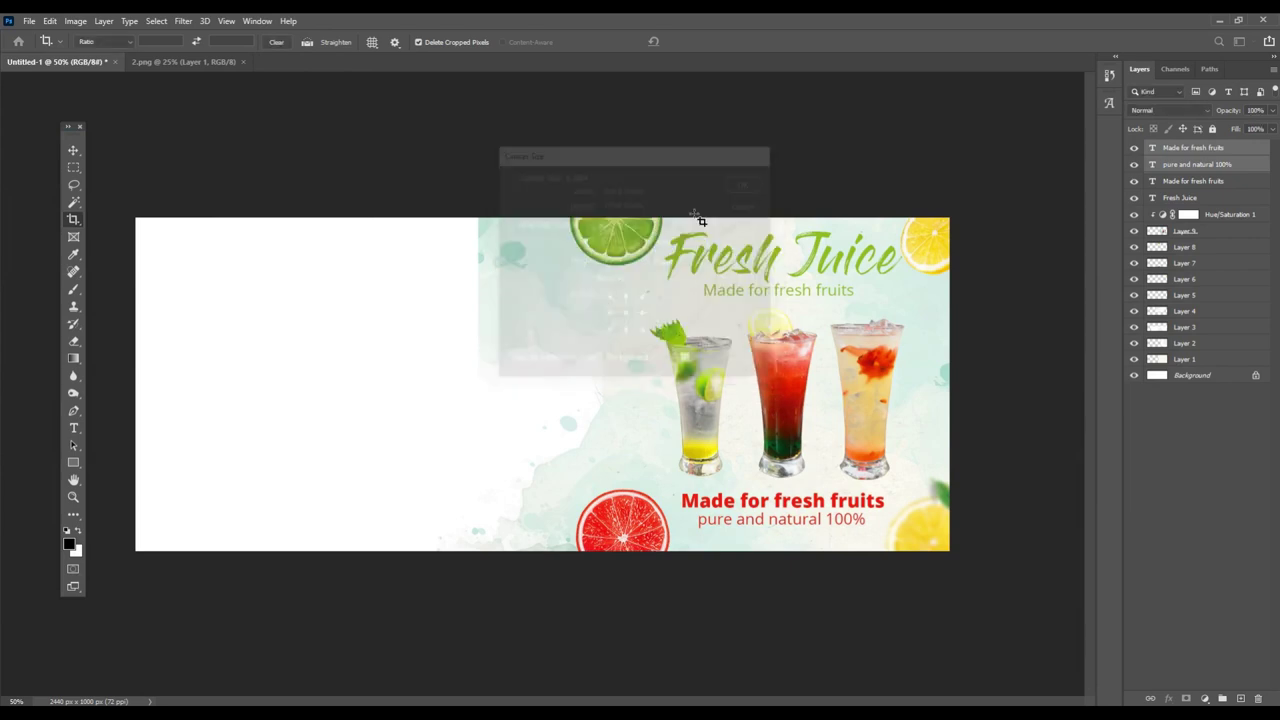
{"action": "left_click", "coordinate": [73, 149]}
- Move the lime slice to the top-left corner and the grapefruit slice to the bottom-left
{"action": "mouse_move", "coordinate": [605, 245]}
{"action": "left_mouse_down"}
{"action": "mouse_move", "coordinate": [214, 206]}
{"action": "mouse_move", "coordinate": [152, 238]}
{"action": "left_mouse_up"}
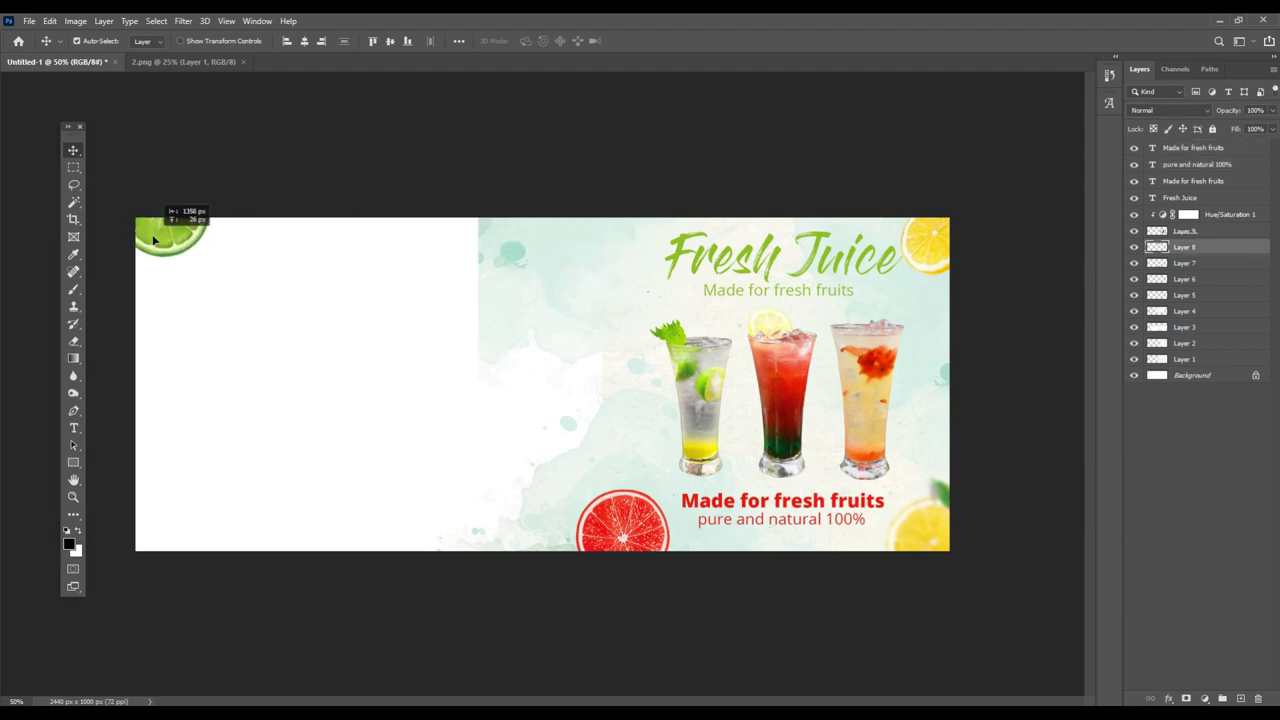
{"action": "mouse_move", "coordinate": [598, 520]}
{"action": "left_mouse_down"}
{"action": "mouse_move", "coordinate": [310, 500]}
{"action": "mouse_move", "coordinate": [152, 530]}
{"action": "left_mouse_up"}
{"action": "left_click", "coordinate": [531, 423]}
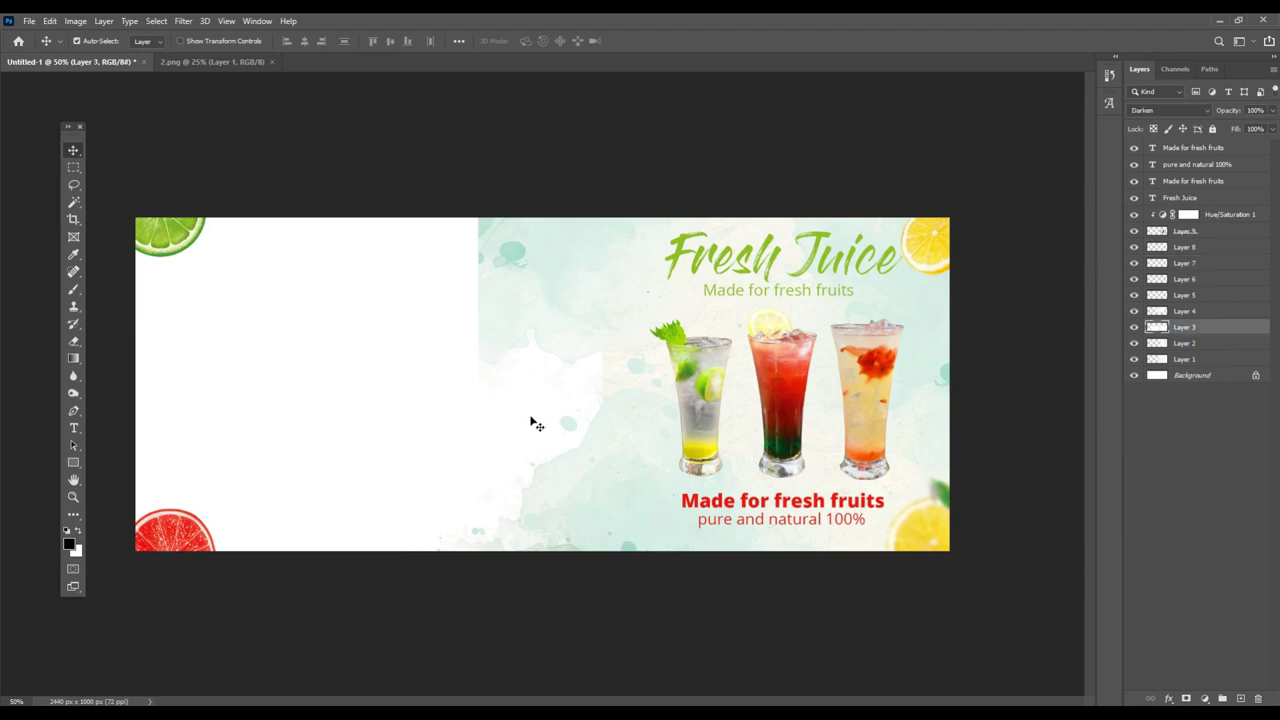
- Stretch the textured background Layer 1 to the canvas's left edge and shift the watercolor splashes left
{"action": "left_click", "coordinate": [1198, 360]}
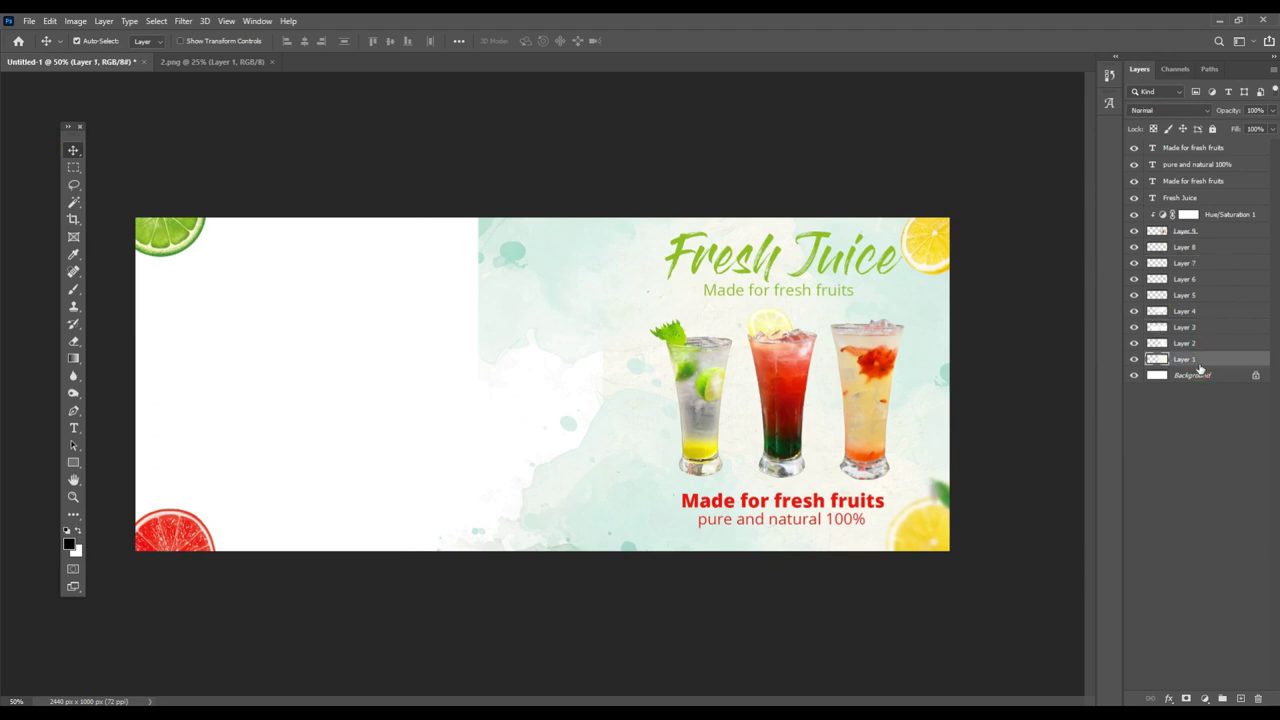
{"action": "left_click_drag", "start_coordinate": [630, 373], "coordinate": [548, 428]}
{"action": "key", "text": "ctrl+t"}
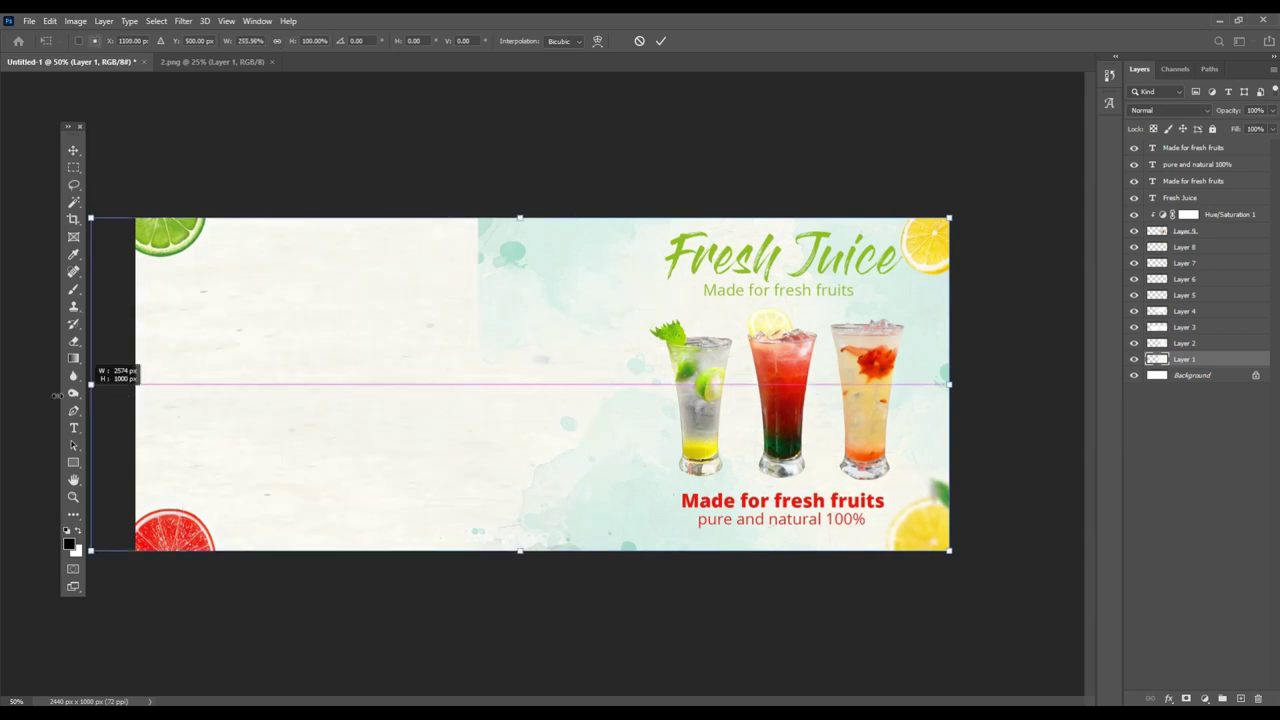
{"action": "left_click_drag", "start_coordinate": [454, 394], "coordinate": [57, 384]}
{"action": "key", "text": "Return"}
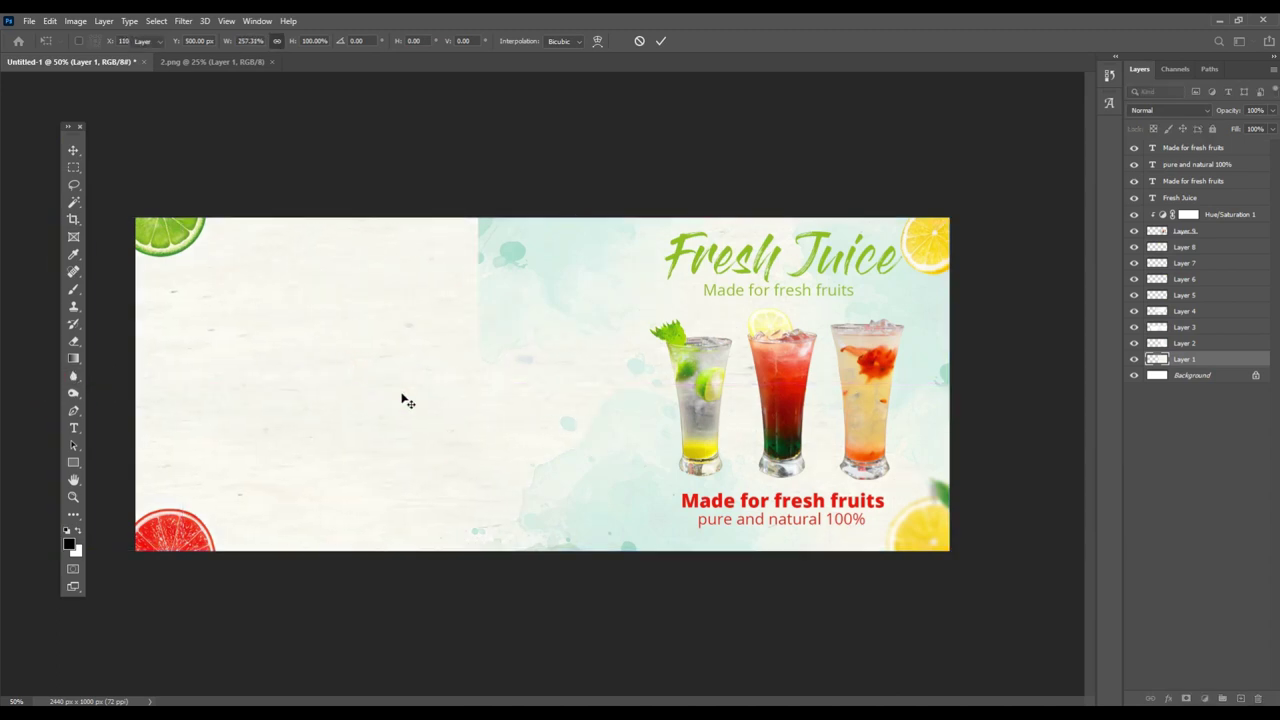
{"action": "left_click_drag", "start_coordinate": [508, 249], "coordinate": [133, 205]}
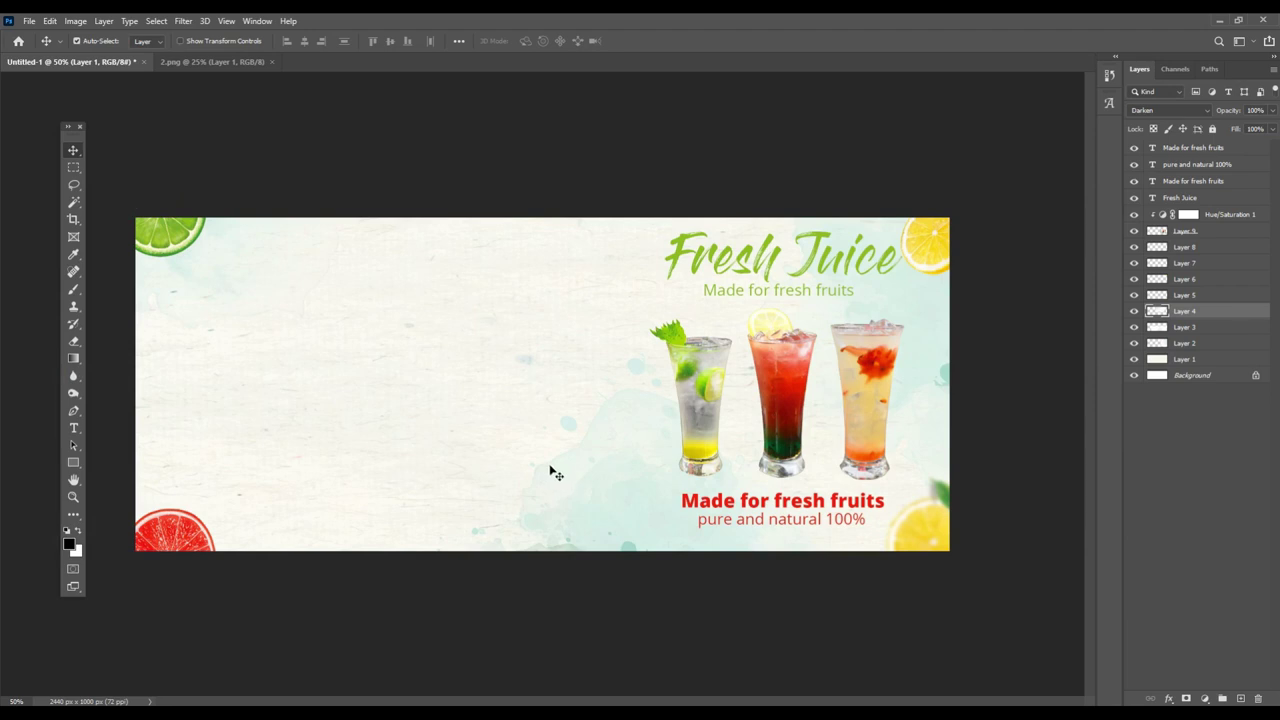
{"action": "mouse_move", "coordinate": [588, 533]}
{"action": "left_mouse_down"}
{"action": "mouse_move", "coordinate": [128, 553]}
{"action": "mouse_move", "coordinate": [138, 563]}
{"action": "left_mouse_up"}
- Move the Fresh Juice title and green tagline to the left and enlarge them about 149%
{"action": "left_click", "coordinate": [765, 266]}
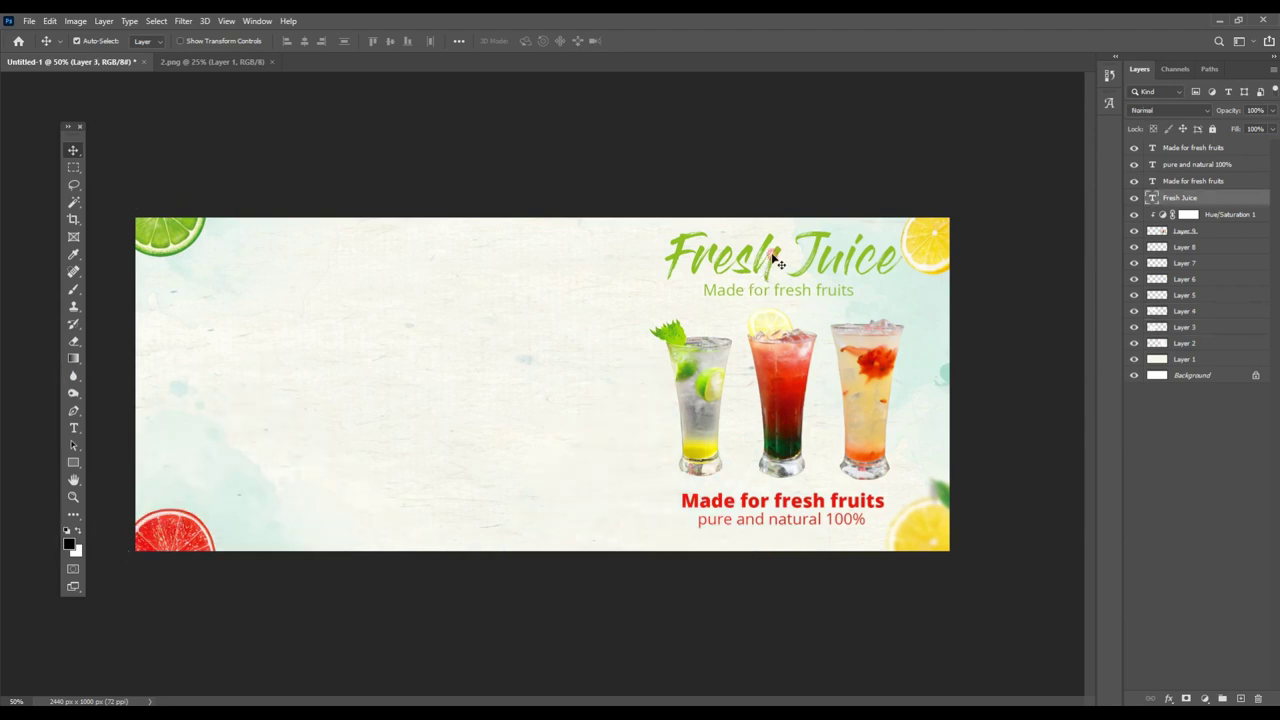
{"action": "left_click", "coordinate": [763, 289], "text": "shift"}
{"action": "left_click_drag", "start_coordinate": [752, 266], "coordinate": [313, 321]}
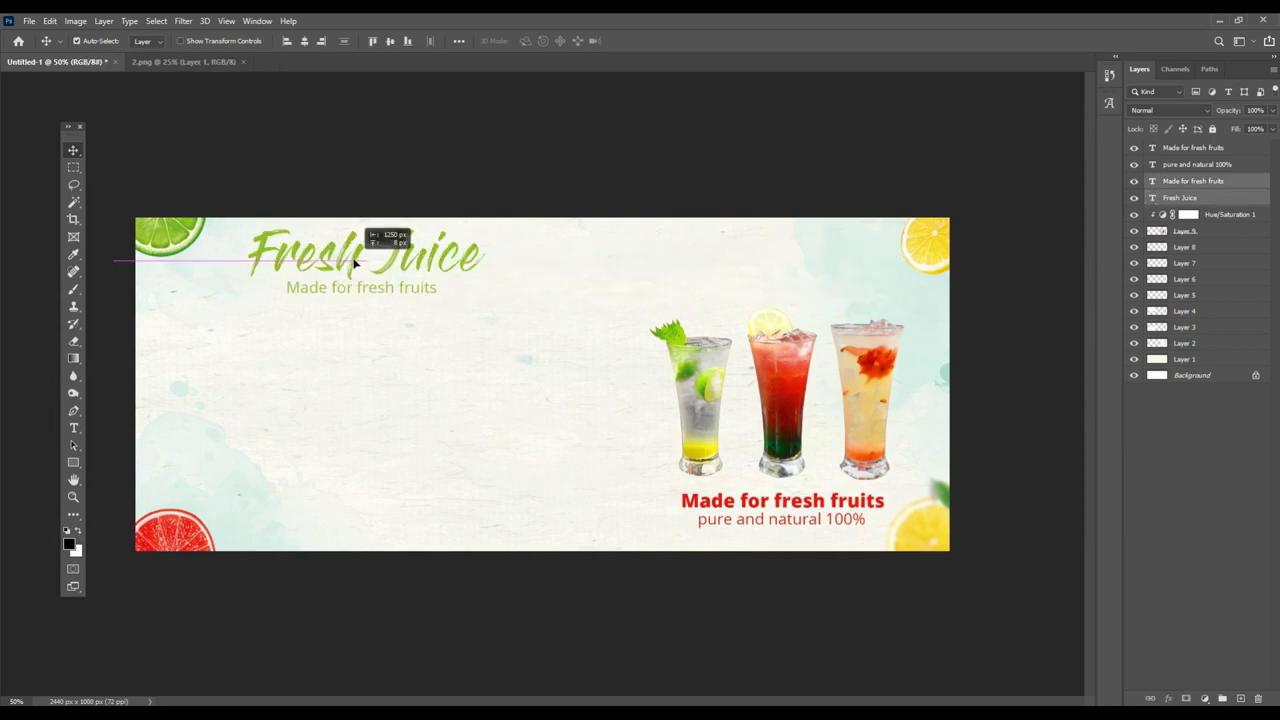
{"action": "key", "text": "ctrl+t"}
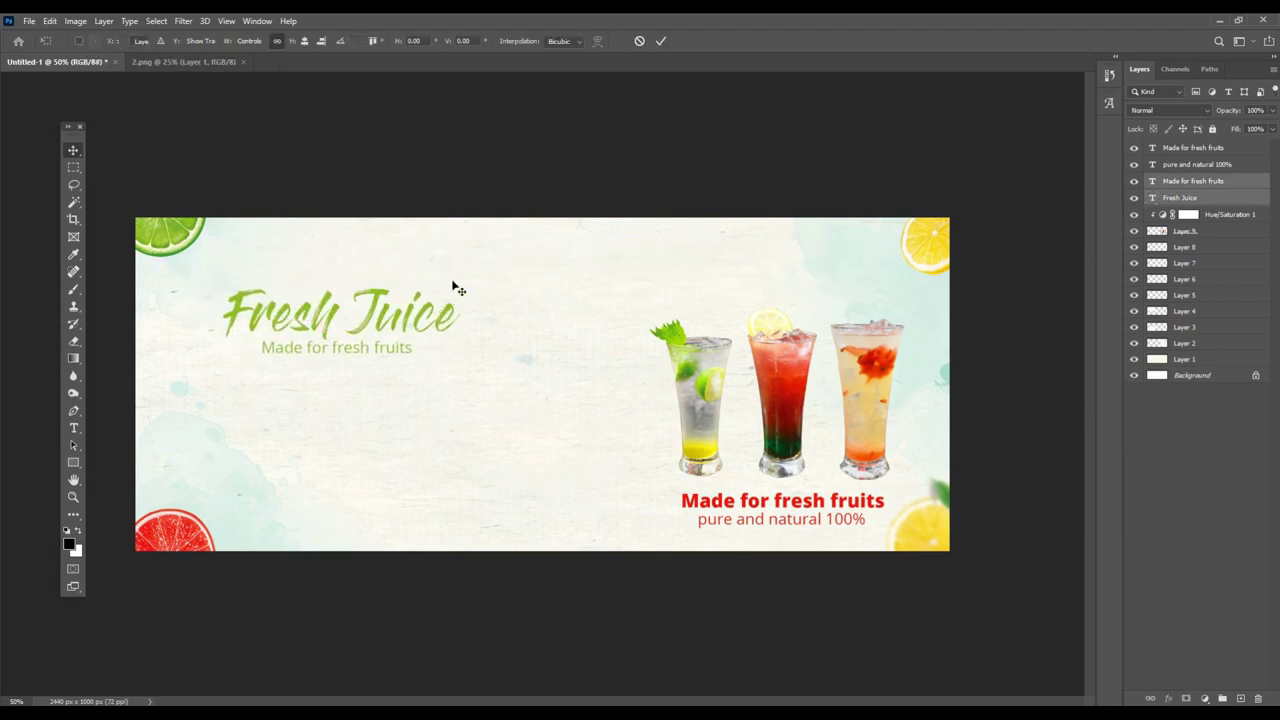
{"action": "mouse_move", "coordinate": [459, 284]}
{"action": "left_mouse_down"}
{"action": "mouse_move", "coordinate": [563, 263]}
{"action": "mouse_move", "coordinate": [463, 304]}
{"action": "left_mouse_up"}
{"action": "key", "text": "Return"}
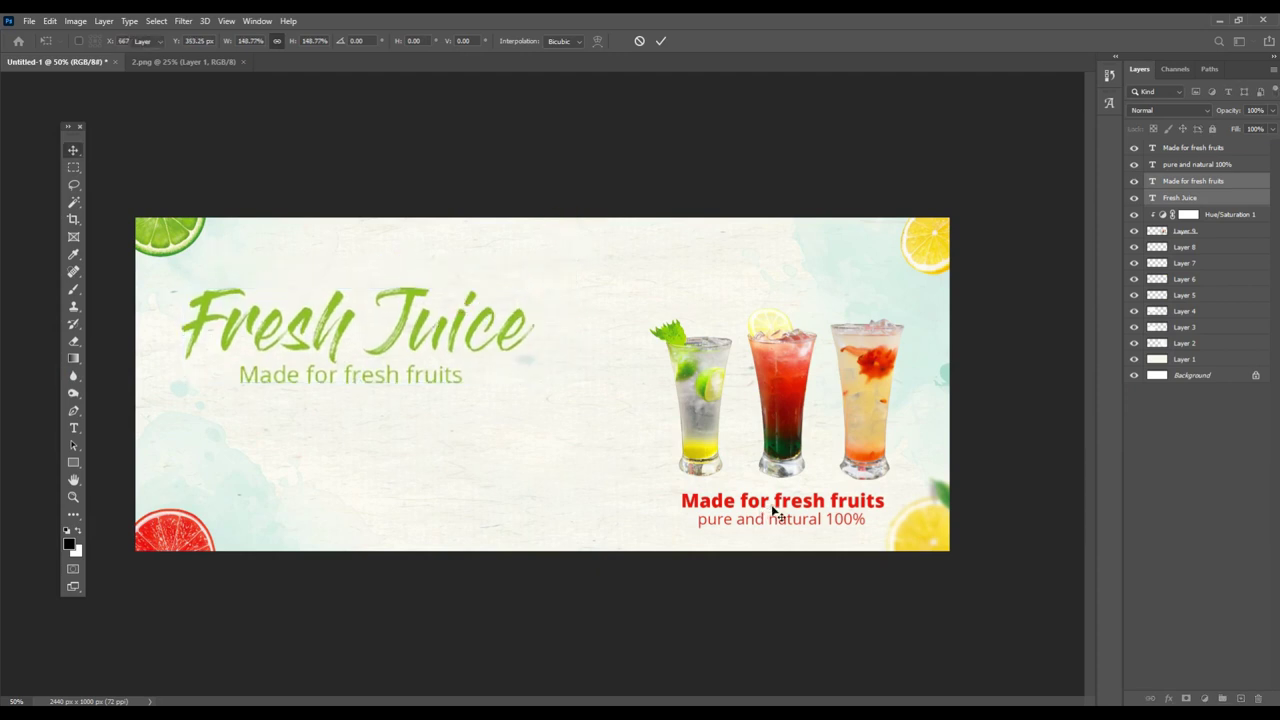
- Place both red taglines under the green subtitle and enlarge them around their centre
{"action": "left_click", "coordinate": [771, 519]}
{"action": "left_click_drag", "start_coordinate": [800, 527], "coordinate": [349, 466]}
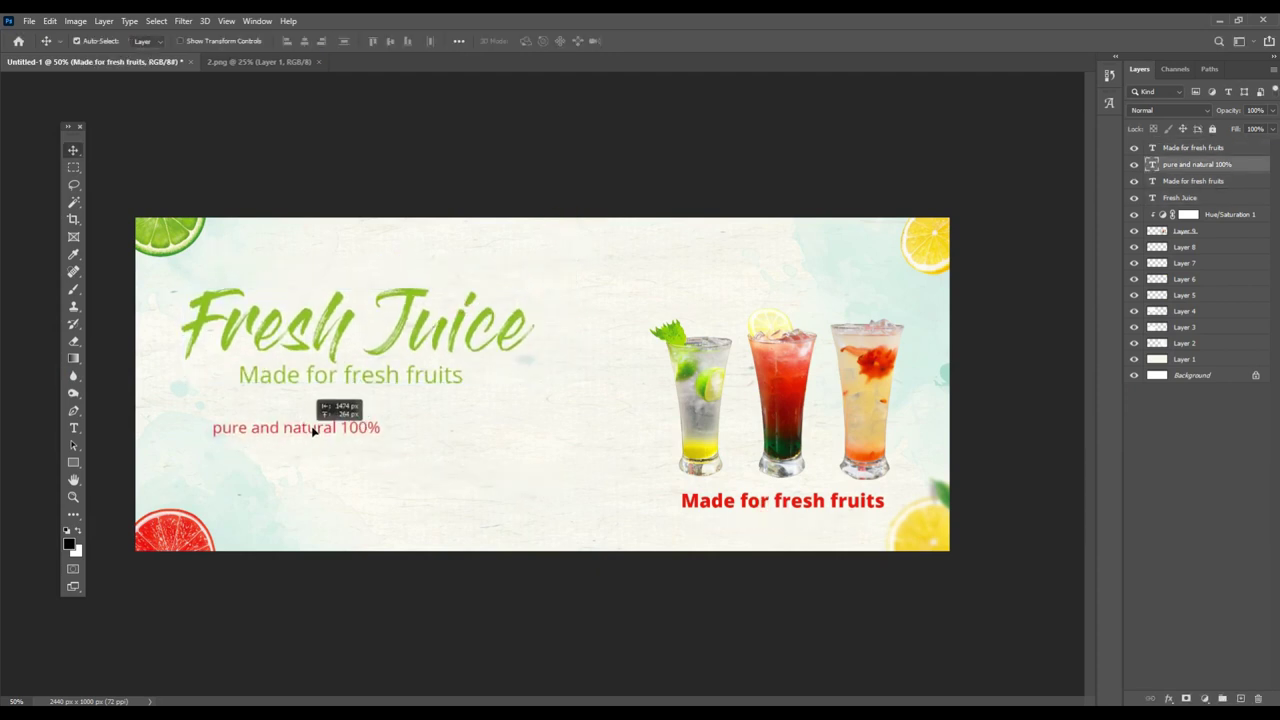
{"action": "key", "text": "ctrl+z"}
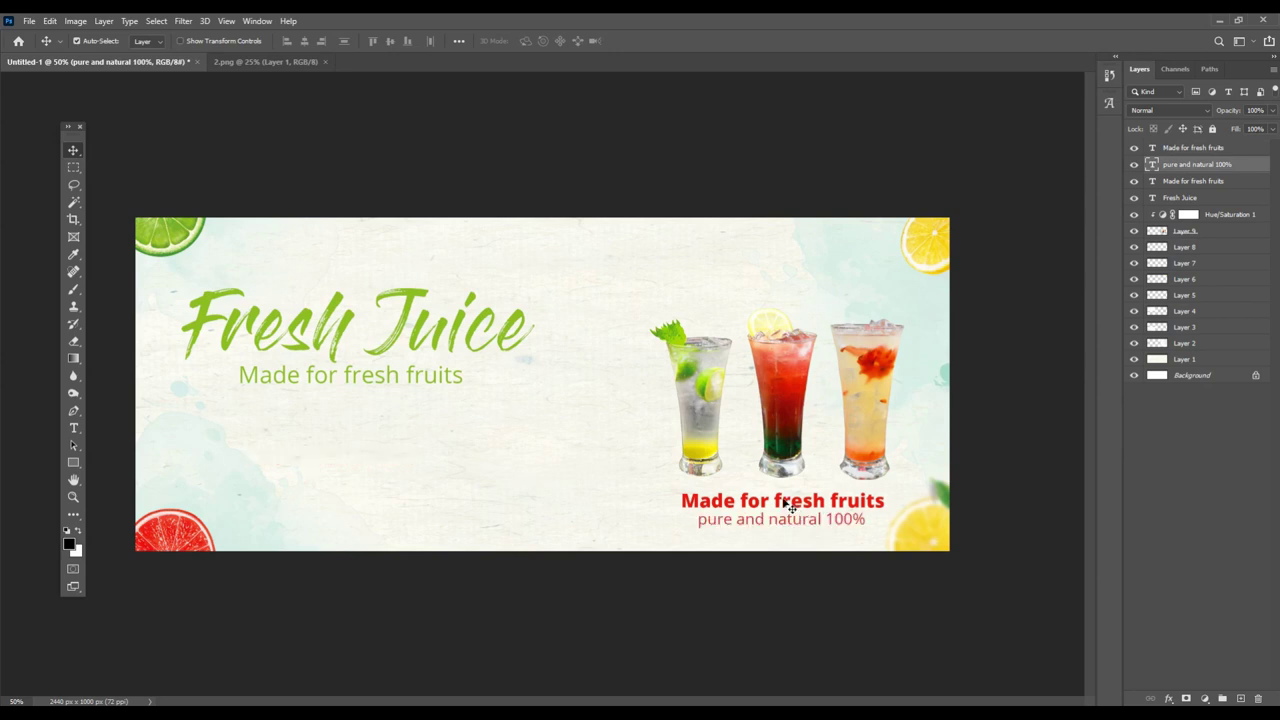
{"action": "left_click", "coordinate": [783, 507], "text": "shift"}
{"action": "left_click_drag", "start_coordinate": [783, 507], "coordinate": [350, 425]}
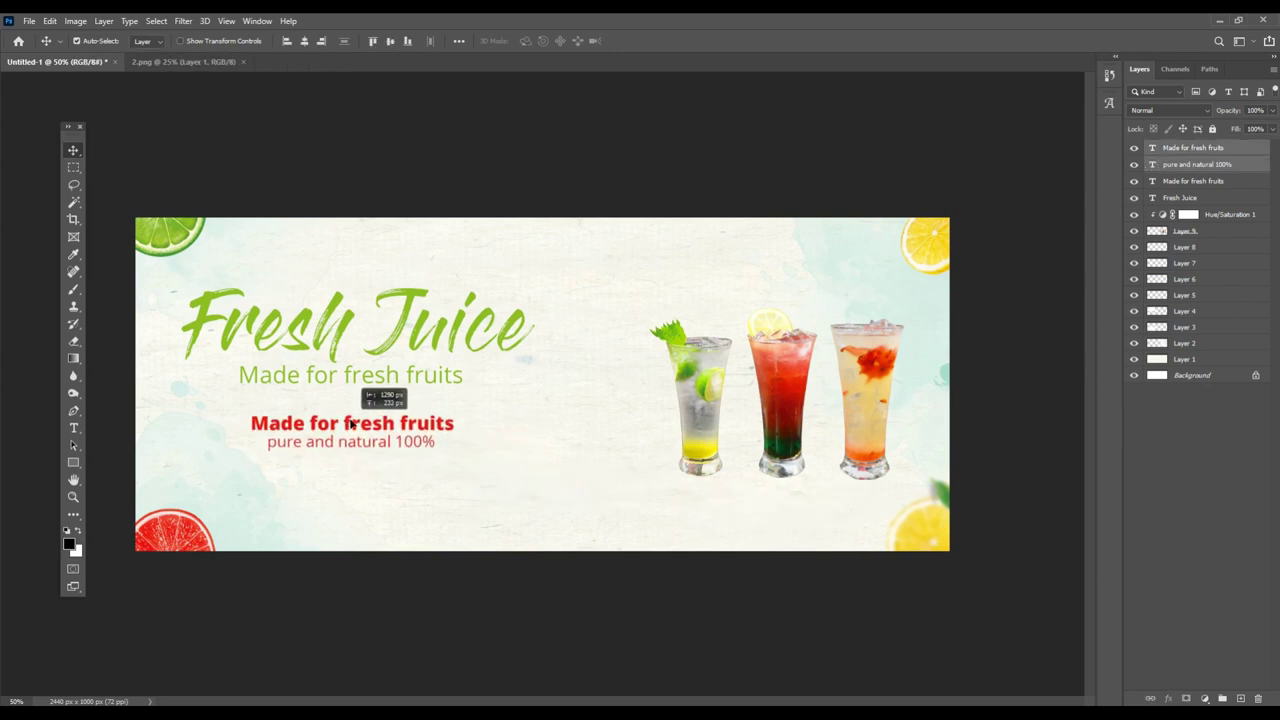
{"action": "key", "text": "ctrl+t"}
{"action": "mouse_move", "coordinate": [451, 413]}
{"action": "left_mouse_down"}
{"action": "mouse_move", "coordinate": [481, 394]}
{"action": "mouse_move", "coordinate": [418, 422]}
{"action": "left_mouse_up"}
{"action": "key", "text": "Return"}
- Scale the three cocktail glasses to about 150%, position them right, and nudge the red taglines
{"action": "left_click", "coordinate": [702, 392]}
{"action": "key", "text": "ctrl+t"}
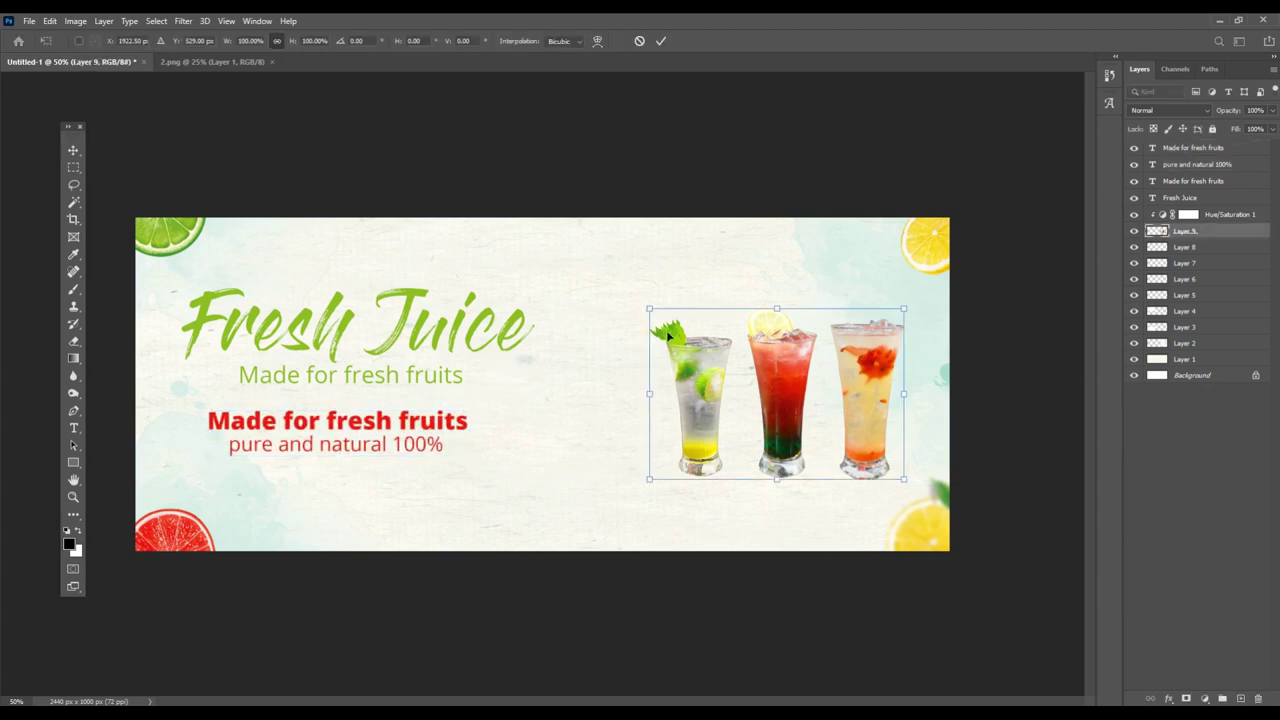
{"action": "left_click_drag", "start_coordinate": [651, 311], "coordinate": [510, 205]}
{"action": "left_click_drag", "start_coordinate": [725, 340], "coordinate": [741, 383]}
{"action": "key", "text": "Return"}
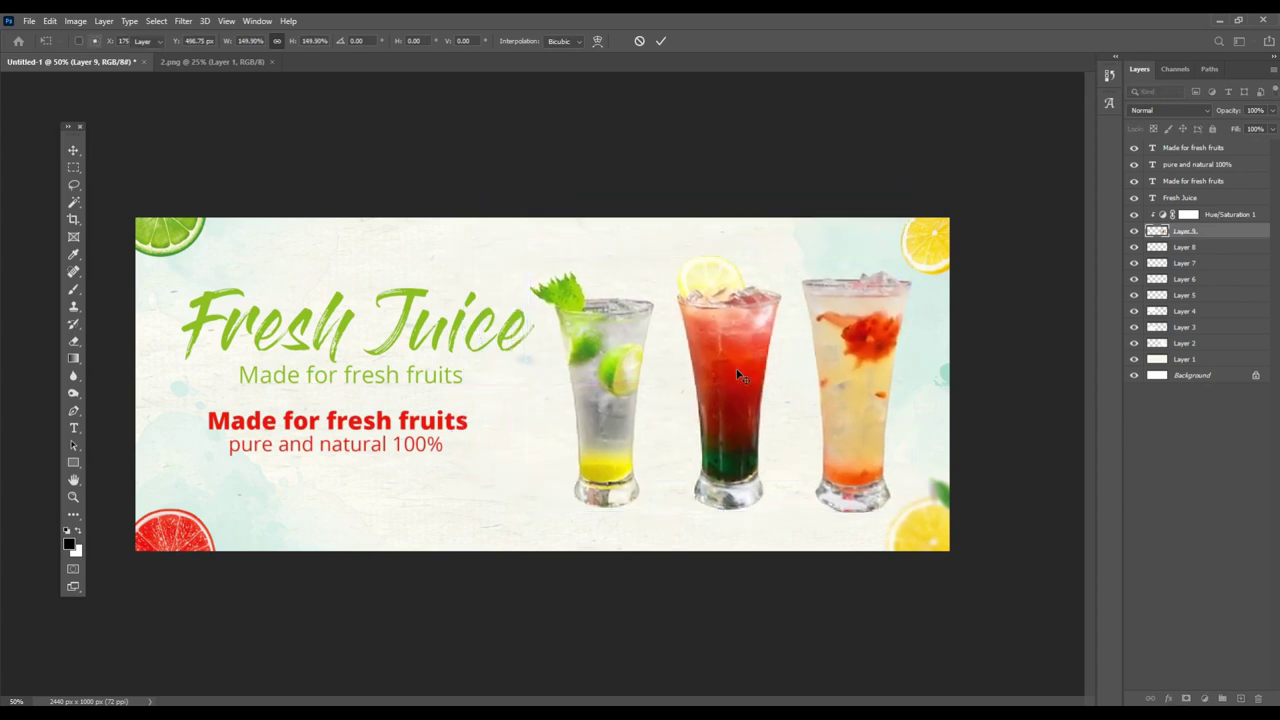
{"action": "left_click_drag", "start_coordinate": [865, 402], "coordinate": [853, 402]}
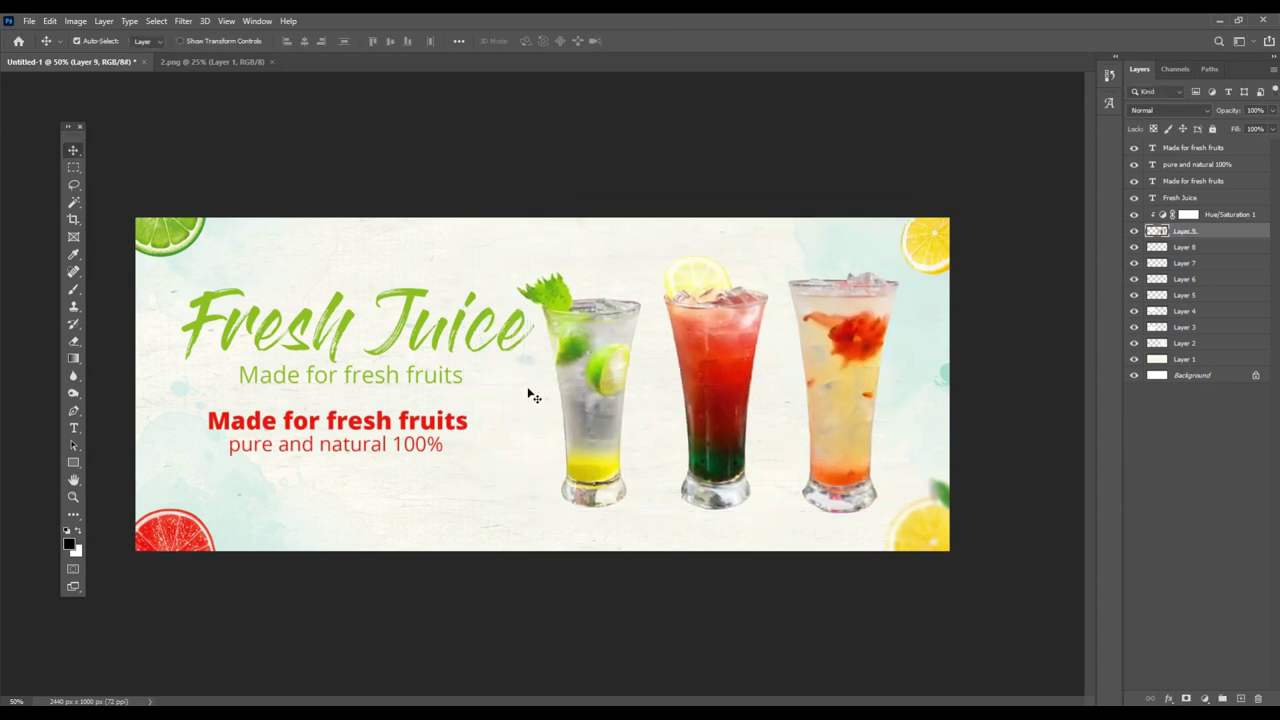
{"action": "left_click_drag", "start_coordinate": [412, 430], "coordinate": [413, 444]}
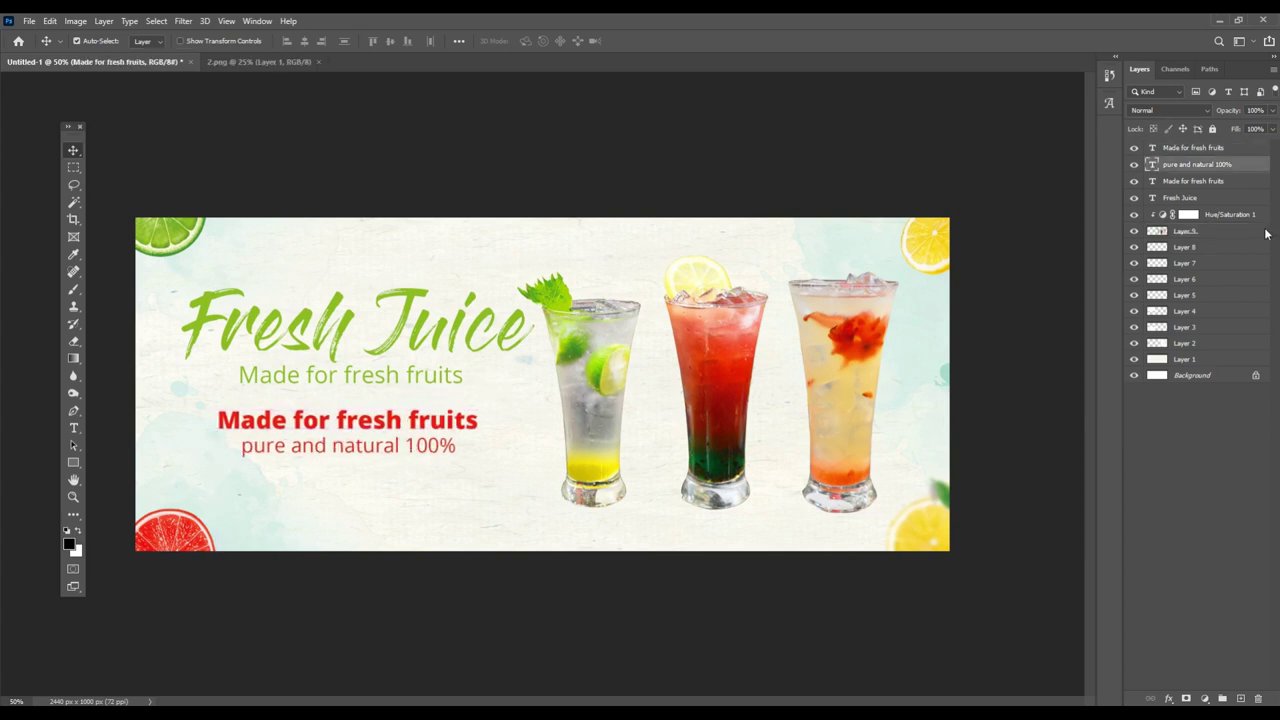
- Raise Fresh Juice and Made for fresh fruits in the stack, then nudge all four text layers down-left
{"action": "left_click", "coordinate": [1215, 180]}
{"action": "left_click_drag", "start_coordinate": [1208, 197], "coordinate": [1208, 158]}
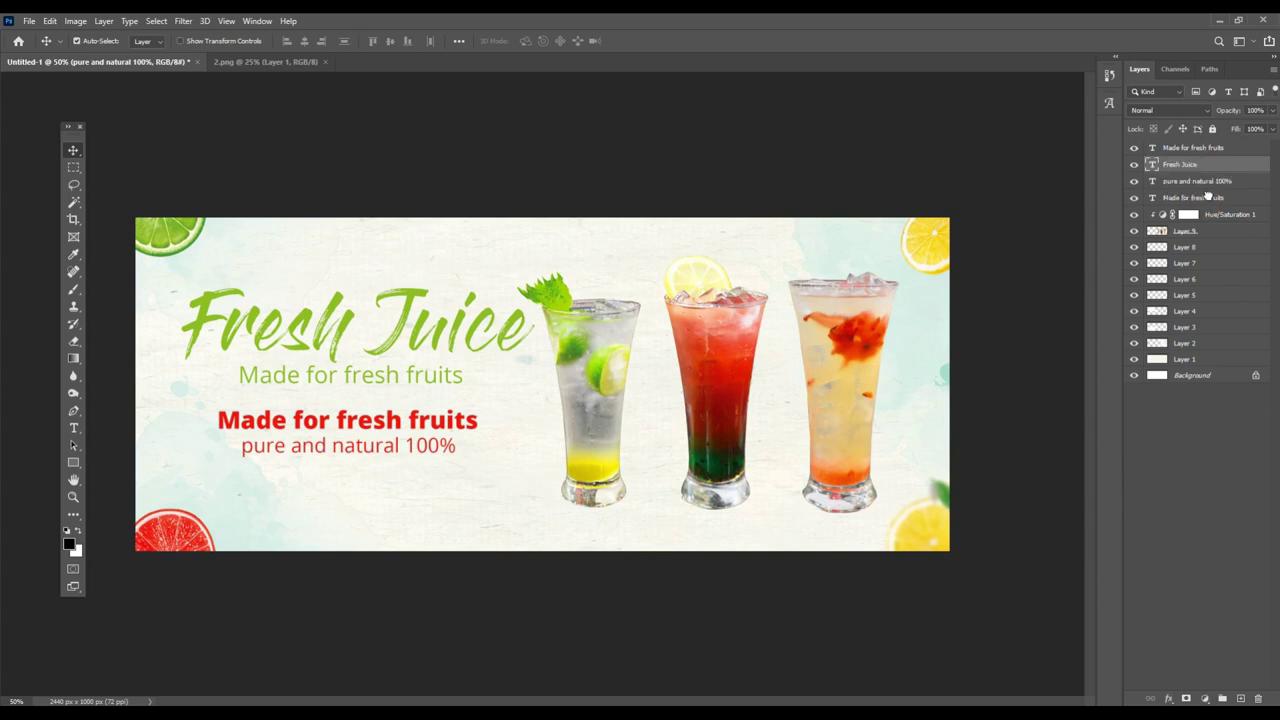
{"action": "left_click", "coordinate": [1207, 147]}
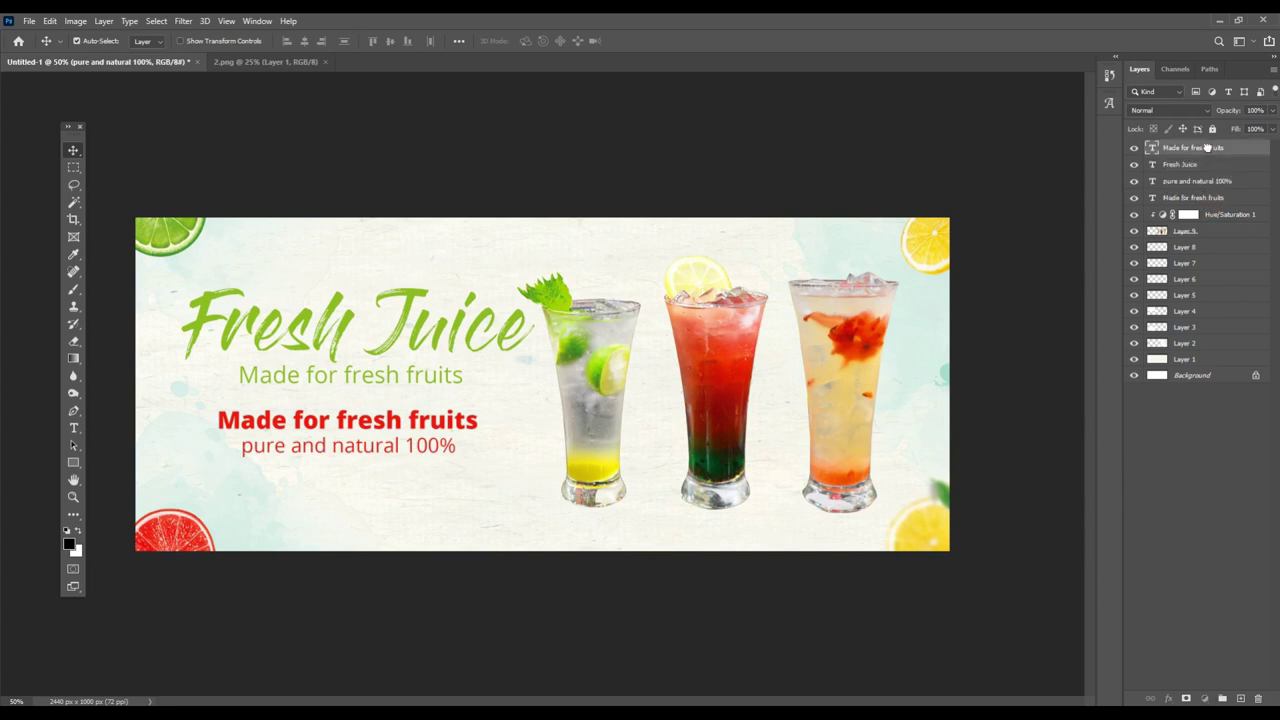
{"action": "left_click_drag", "start_coordinate": [1207, 197], "coordinate": [1207, 156]}
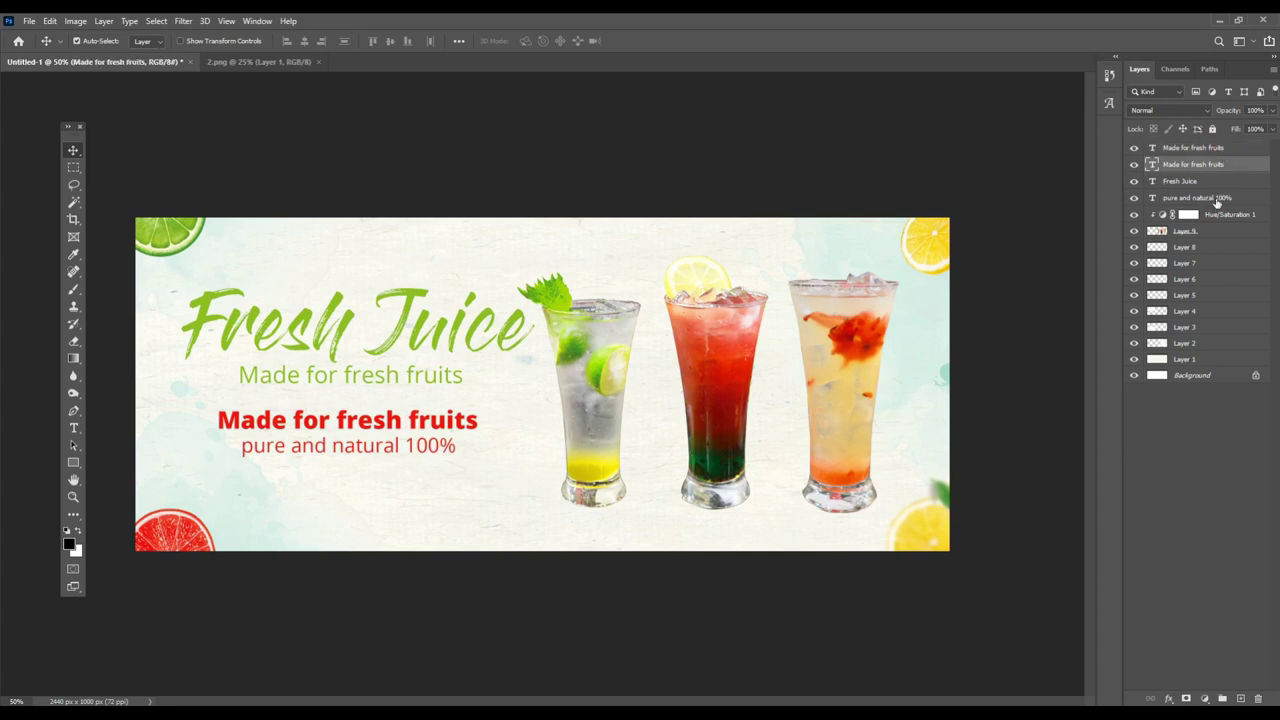
{"action": "key", "text": "ctrl+bracketright"}
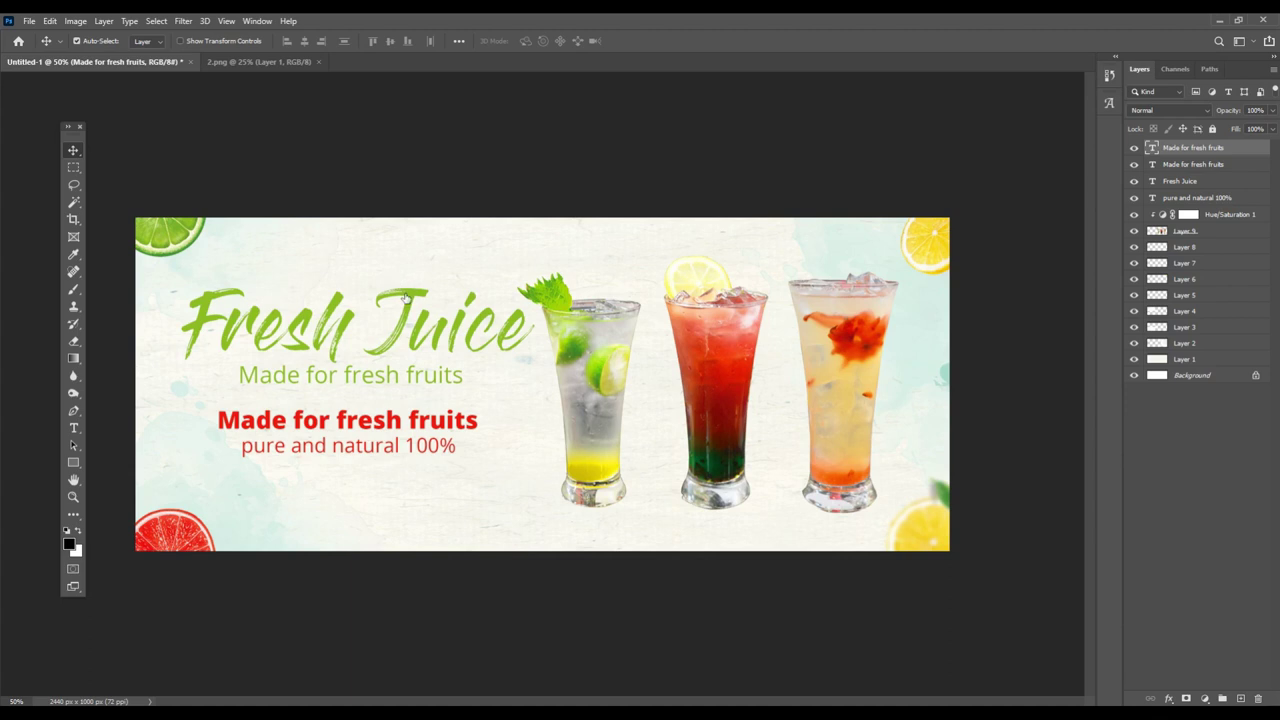
{"action": "key", "text": "alt+shift+bracketleft"}
{"action": "key", "text": "alt+shift+bracketleft"}
{"action": "key", "text": "alt+shift+bracketleft"}
{"action": "left_click_drag", "start_coordinate": [406, 297], "coordinate": [403, 315]}
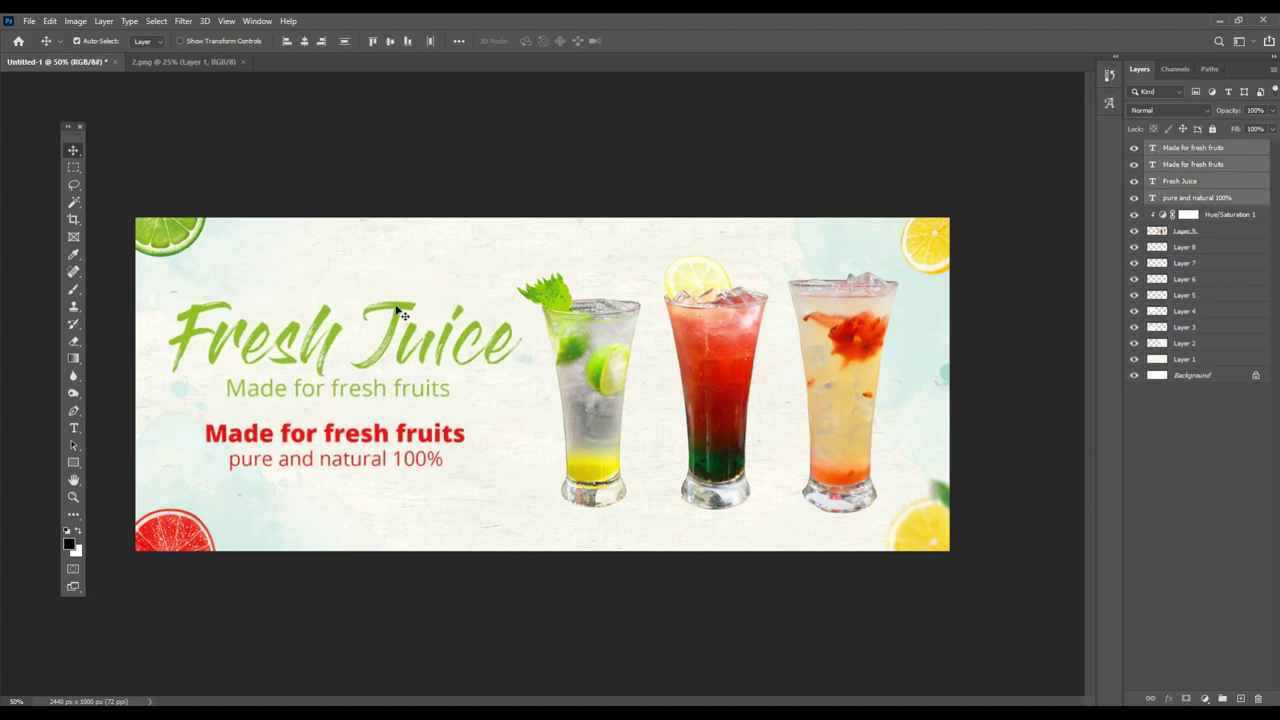